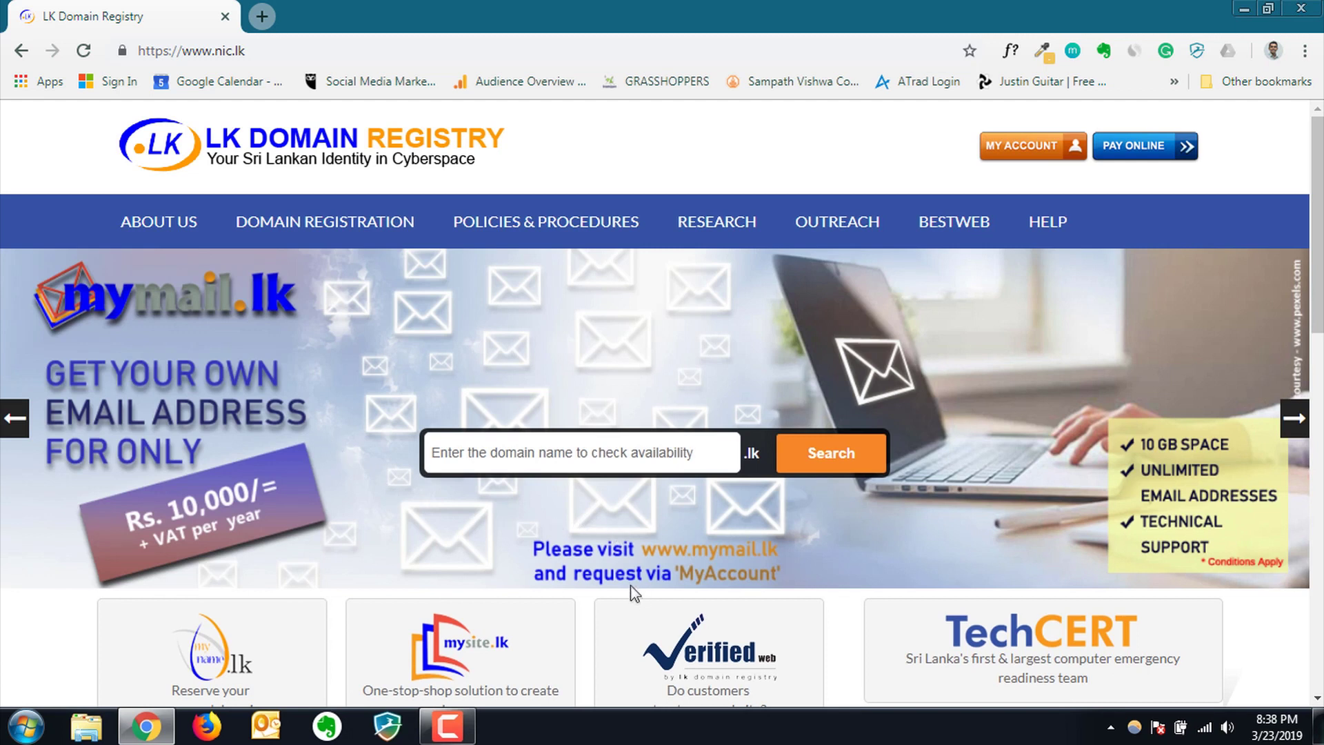
- Search for 'mohksha' and confirm mohksha.lk is unregistered and available at LKR 5000.00
left_click(537, 458)
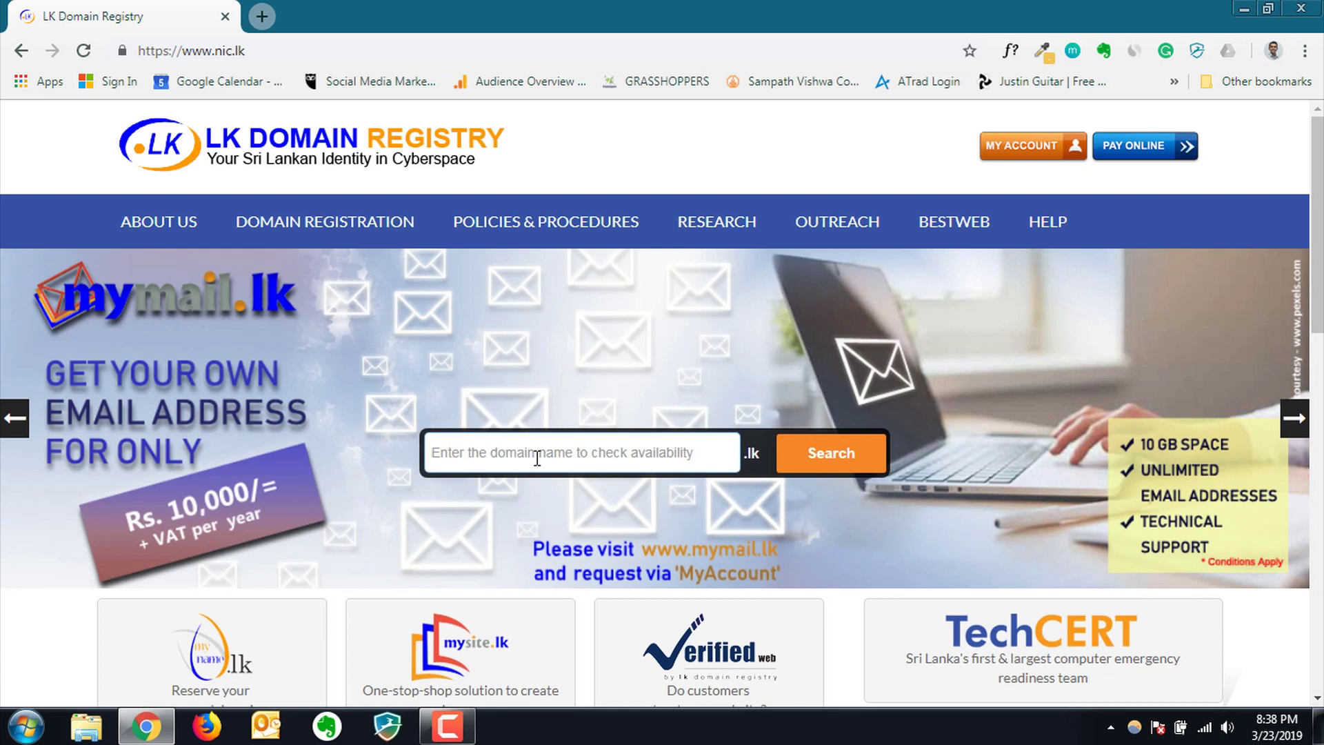
type("mohksha")
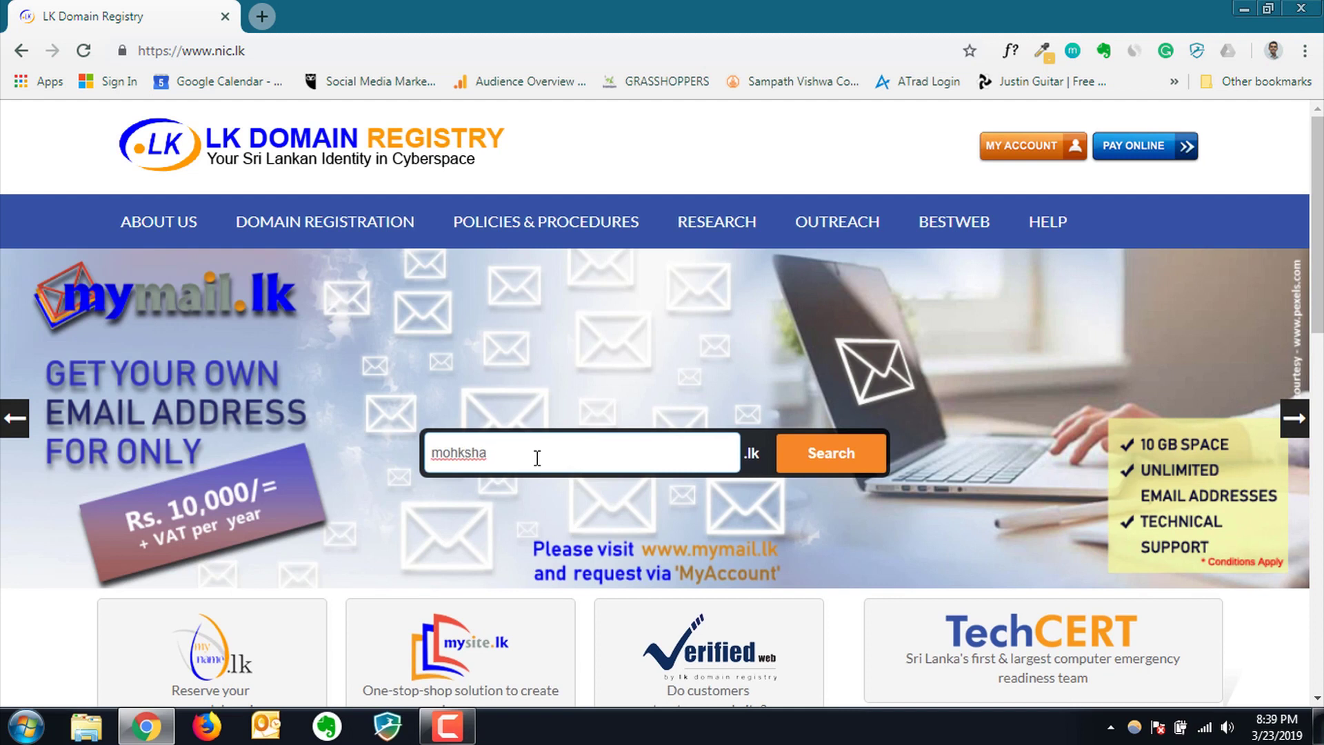
left_click(835, 455)
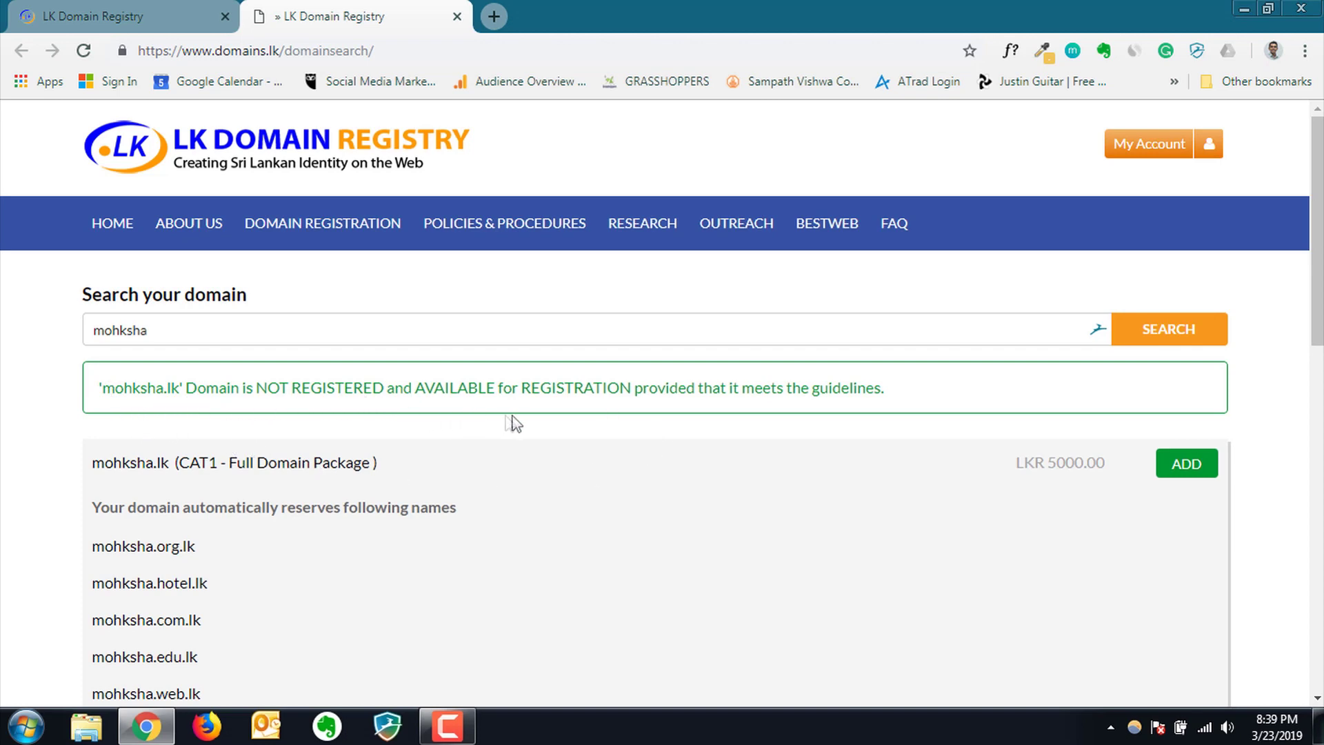
- Add the CAT2 top-level-only mohksha.lk option (LKR 3000.00) to the order and go to My Account
scroll(193, 389, "down", 1)
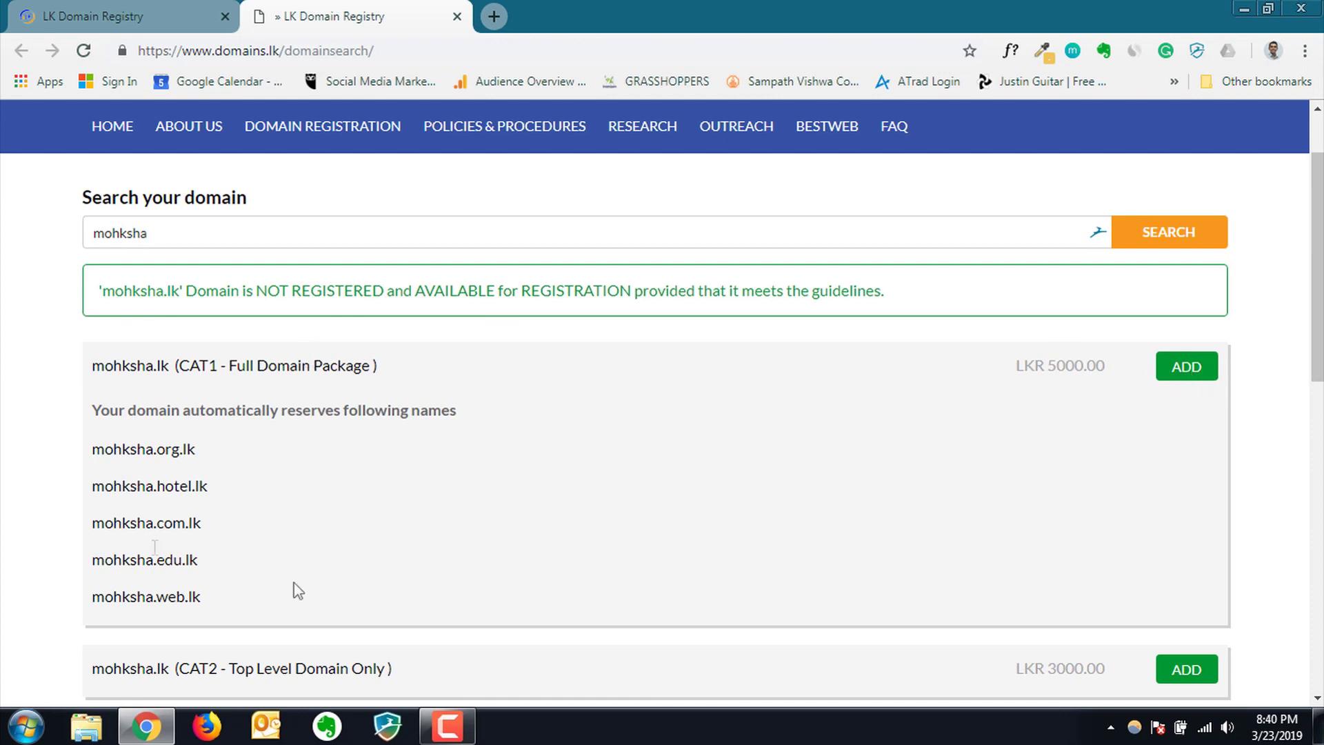
scroll(251, 407, "down", 4)
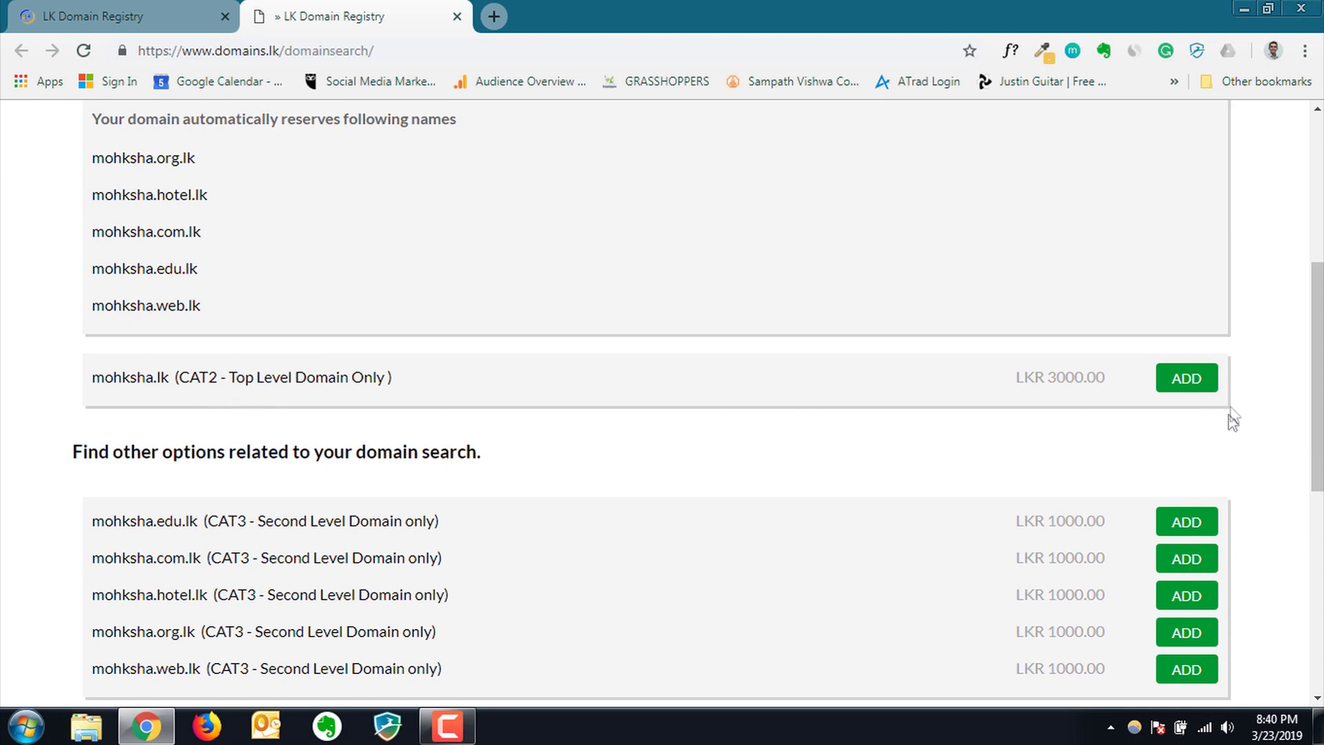
left_click(1193, 381)
scroll(1245, 471, "up", 5)
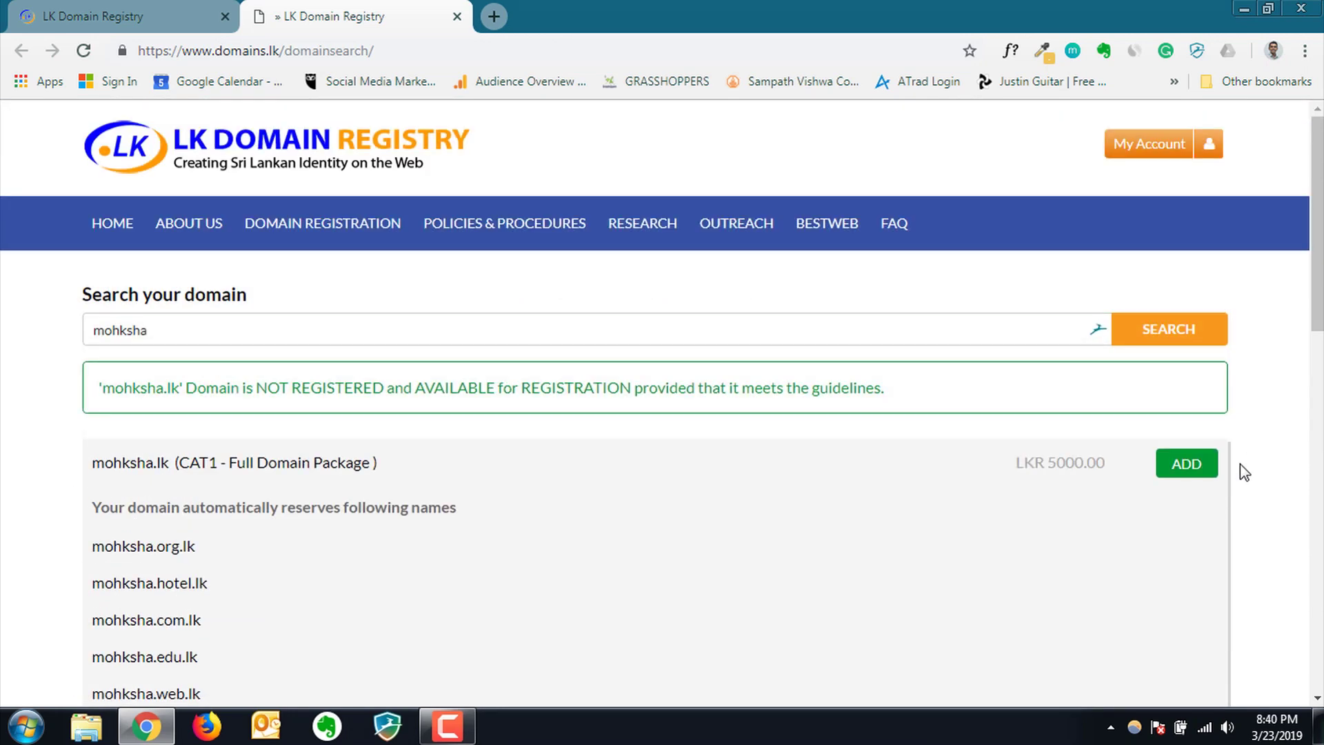
left_click(1149, 146)
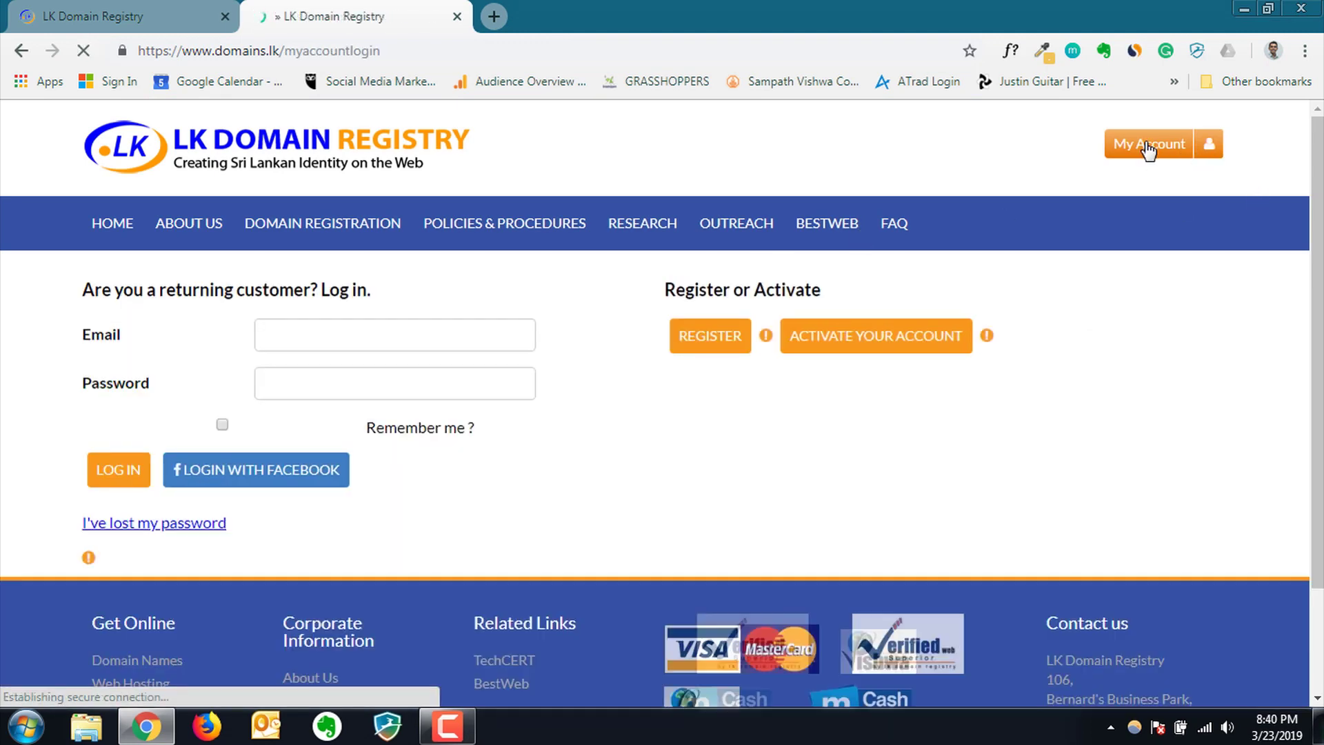
- Return to Domain Search to review the mohksha.lk order: LKR 3,000.00 plus 450.00 tax
left_click(376, 320)
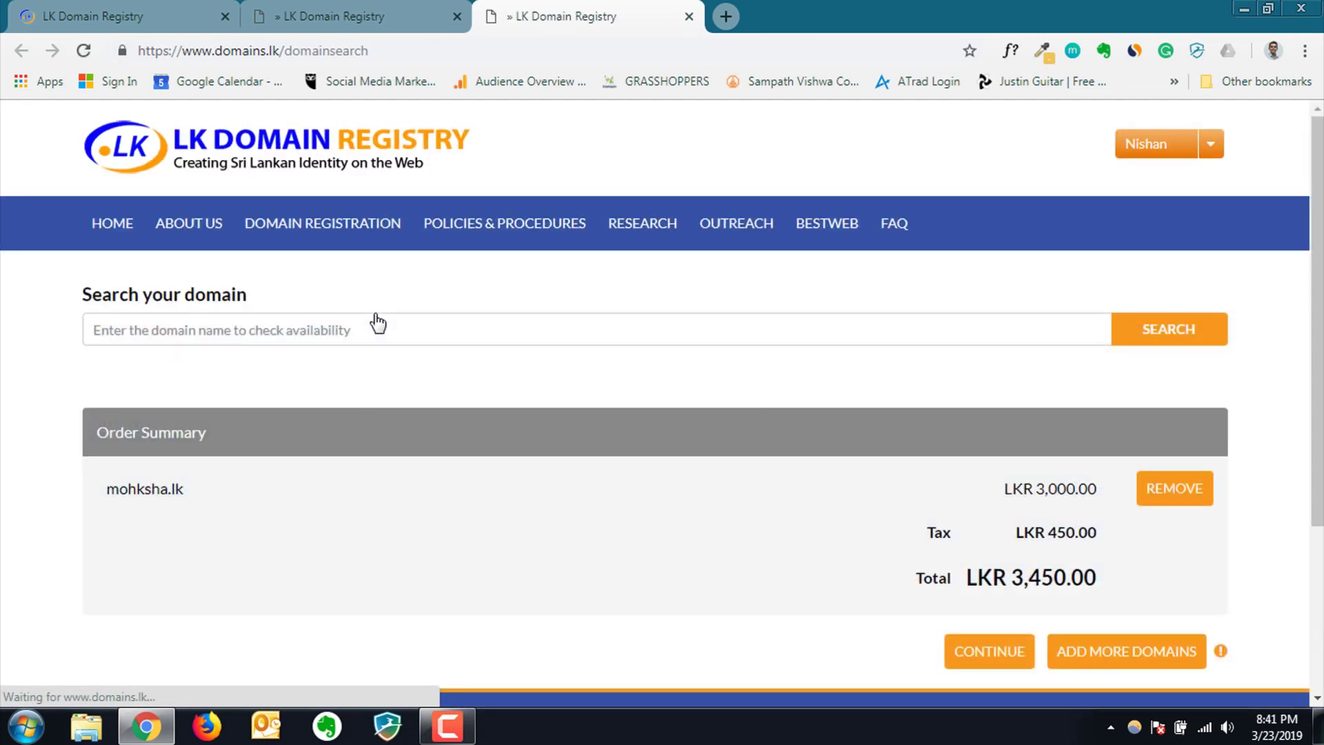
scroll(655, 388, "down", 3)
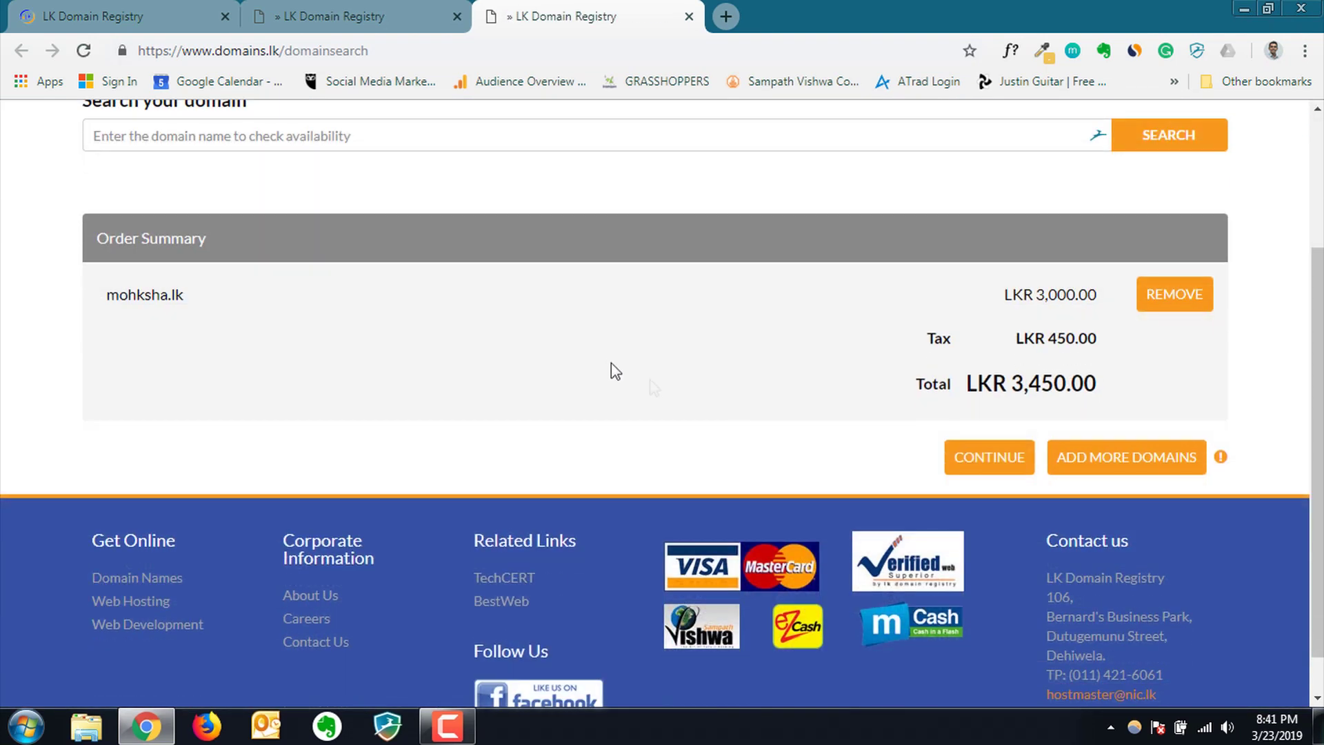
scroll(262, 337, "up", 2)
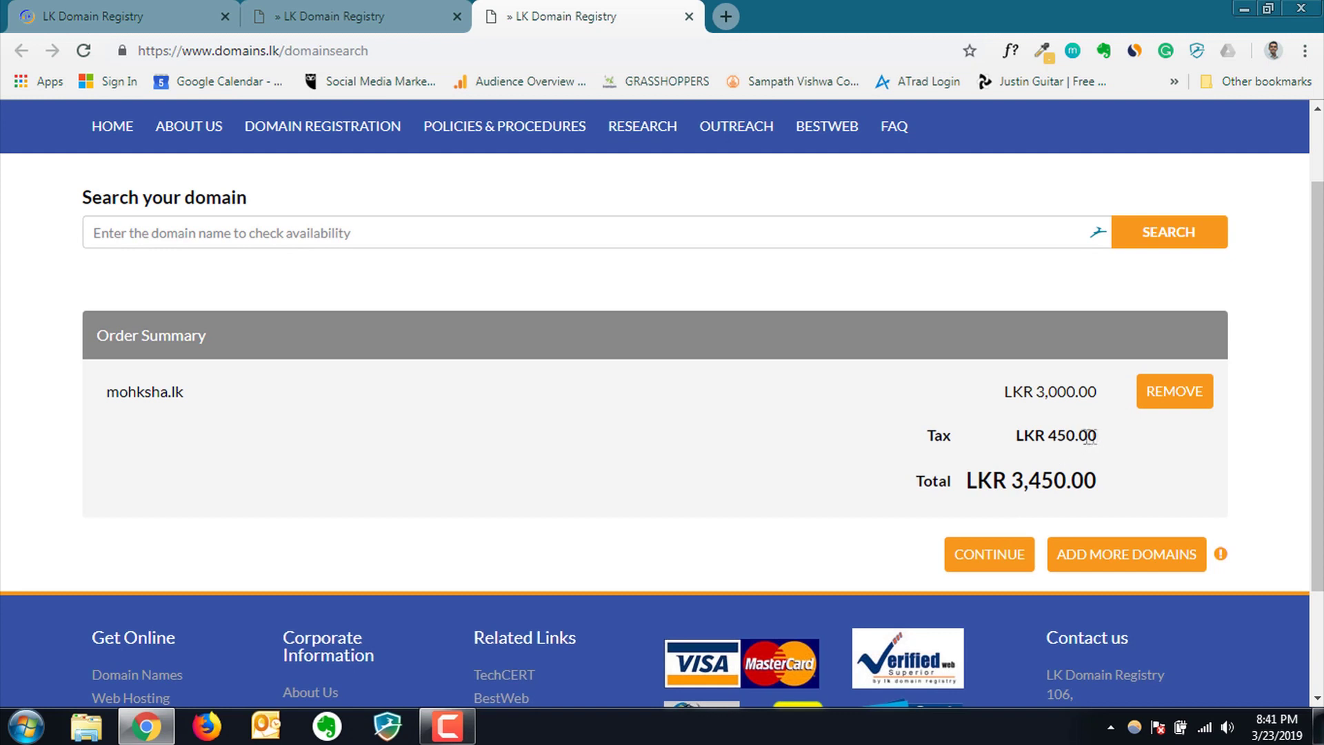
- Give the reason 'I am going to start a business under this name.' and continue to user information
left_click(996, 565)
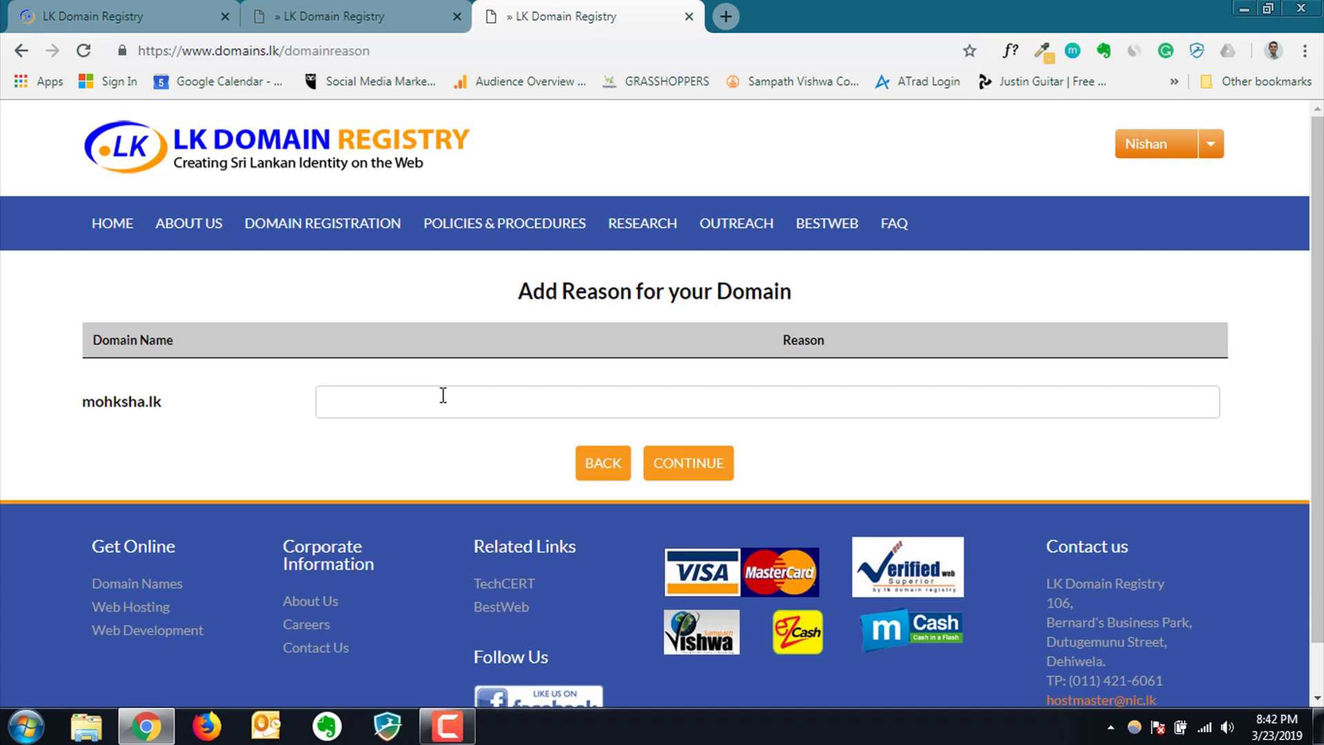
type("am going to start a business under this name.")
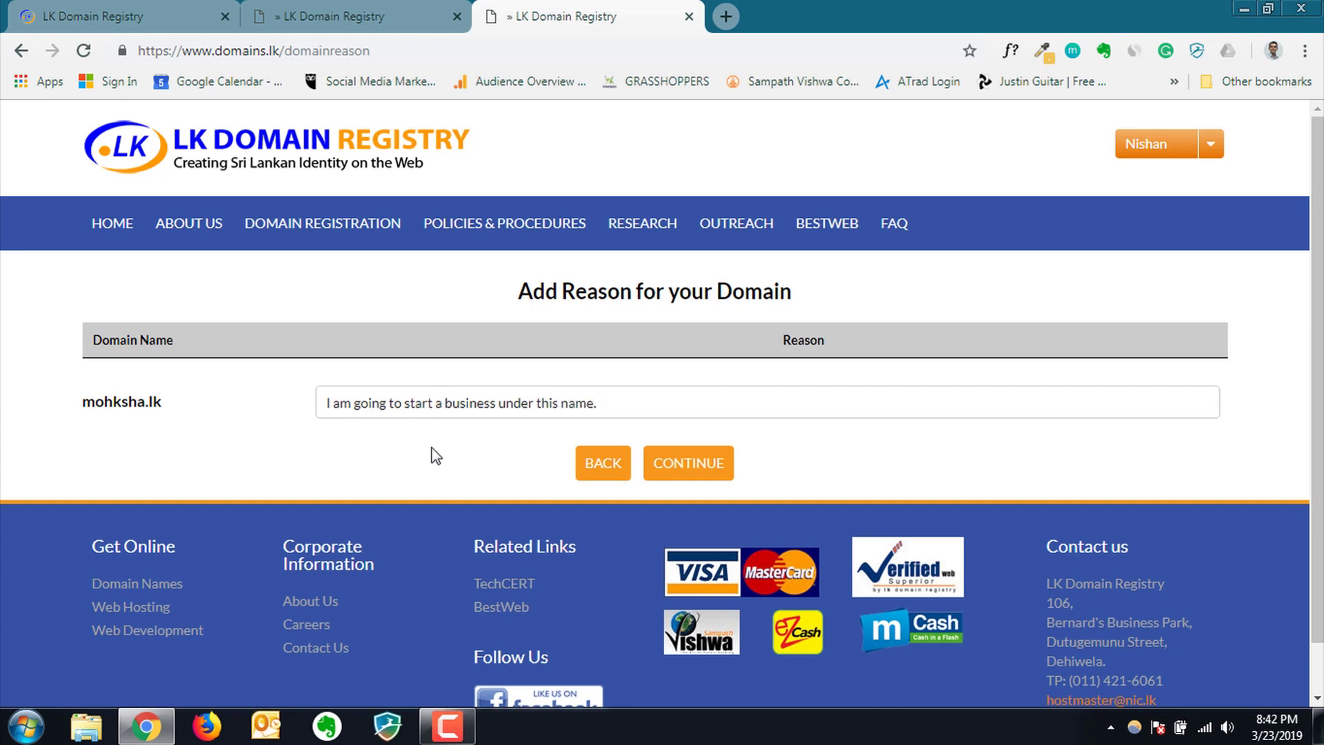
left_click(693, 473)
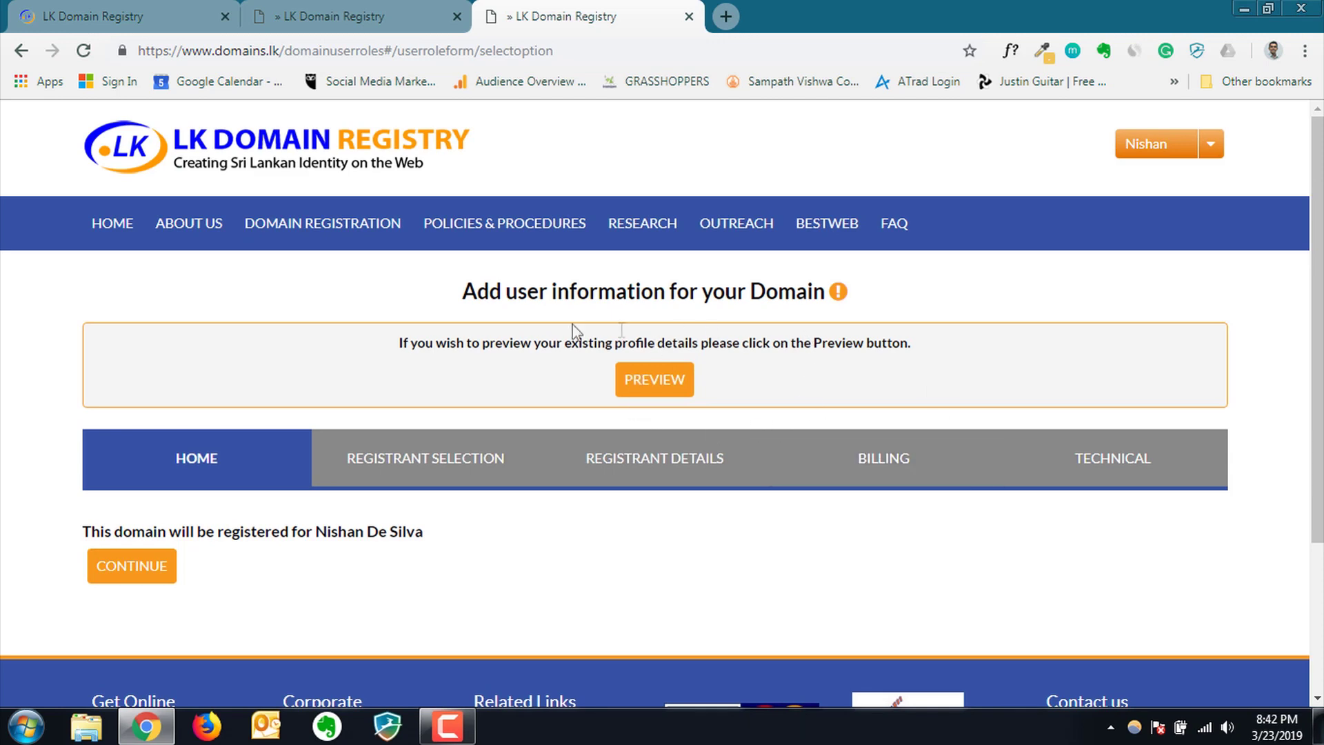
- Keep the personal account as registrant and accept the registrant details to reach billing
scroll(553, 310, "down", 1)
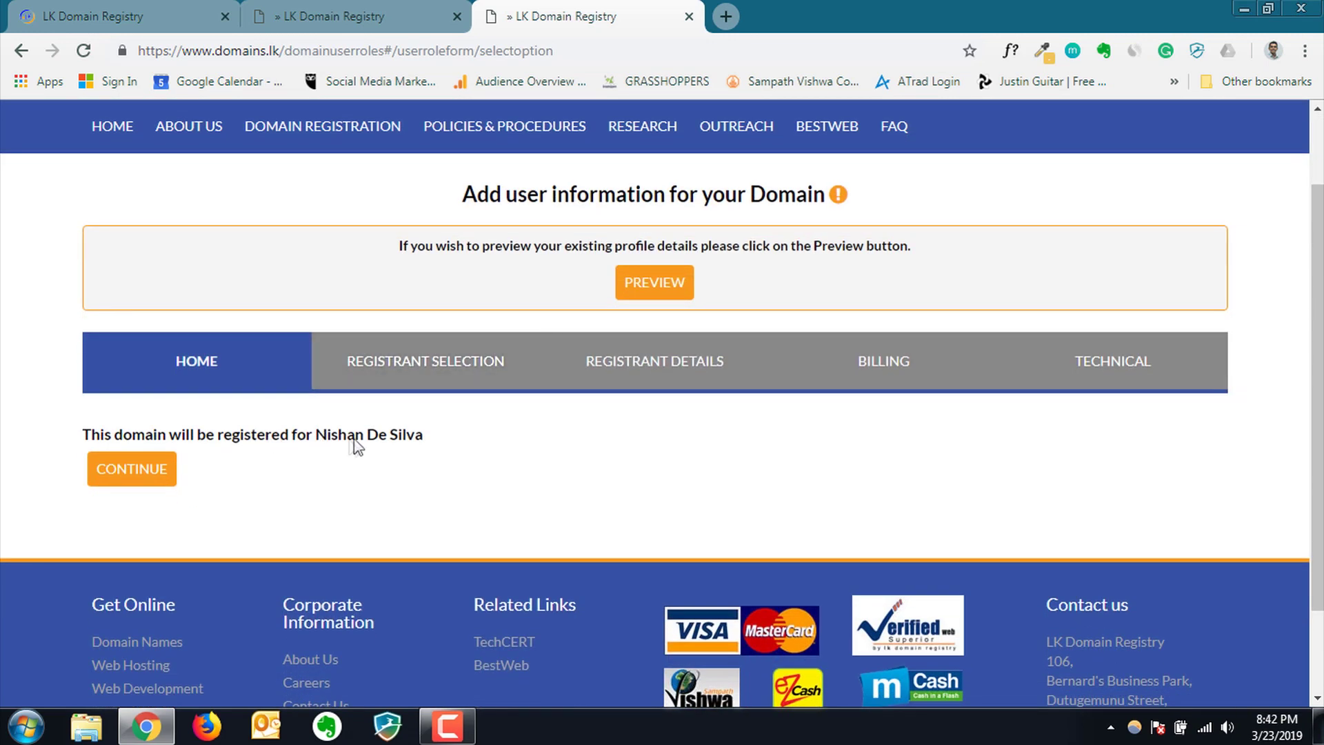
left_click(132, 471)
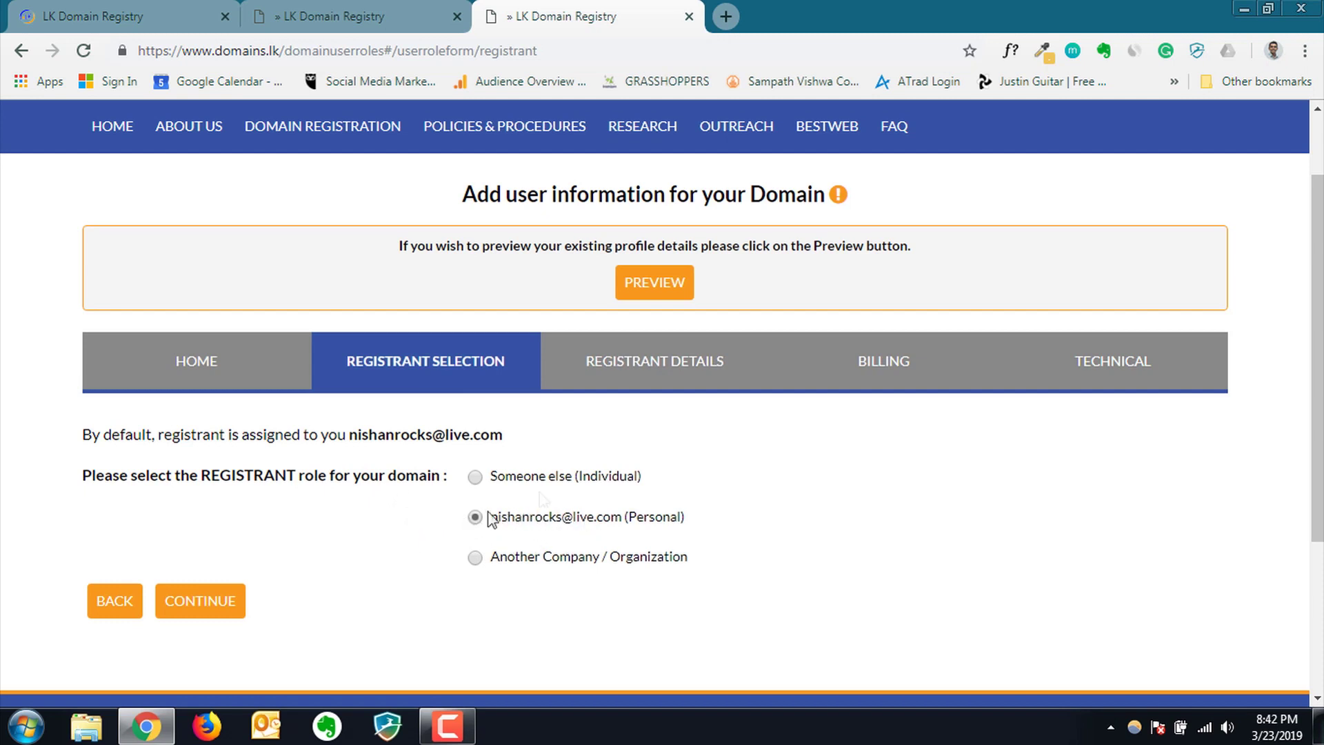
left_click(220, 604)
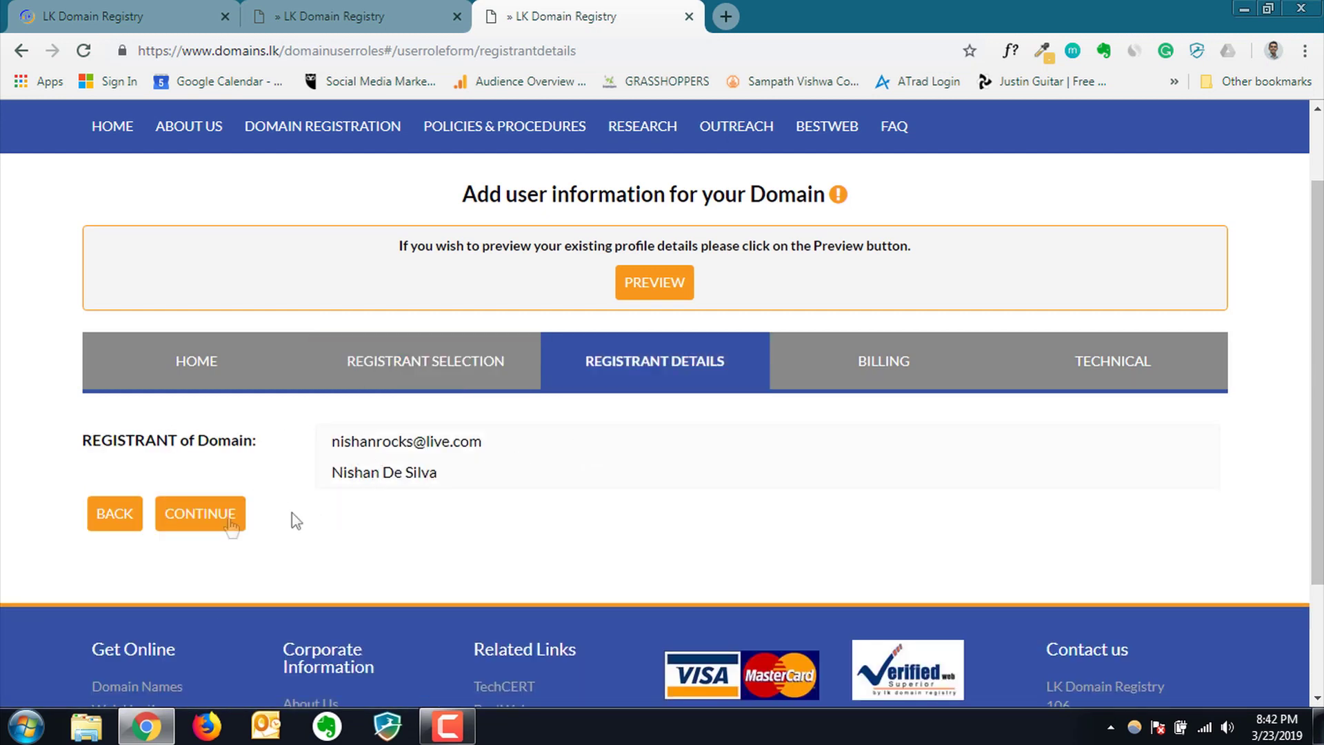
left_click(217, 514)
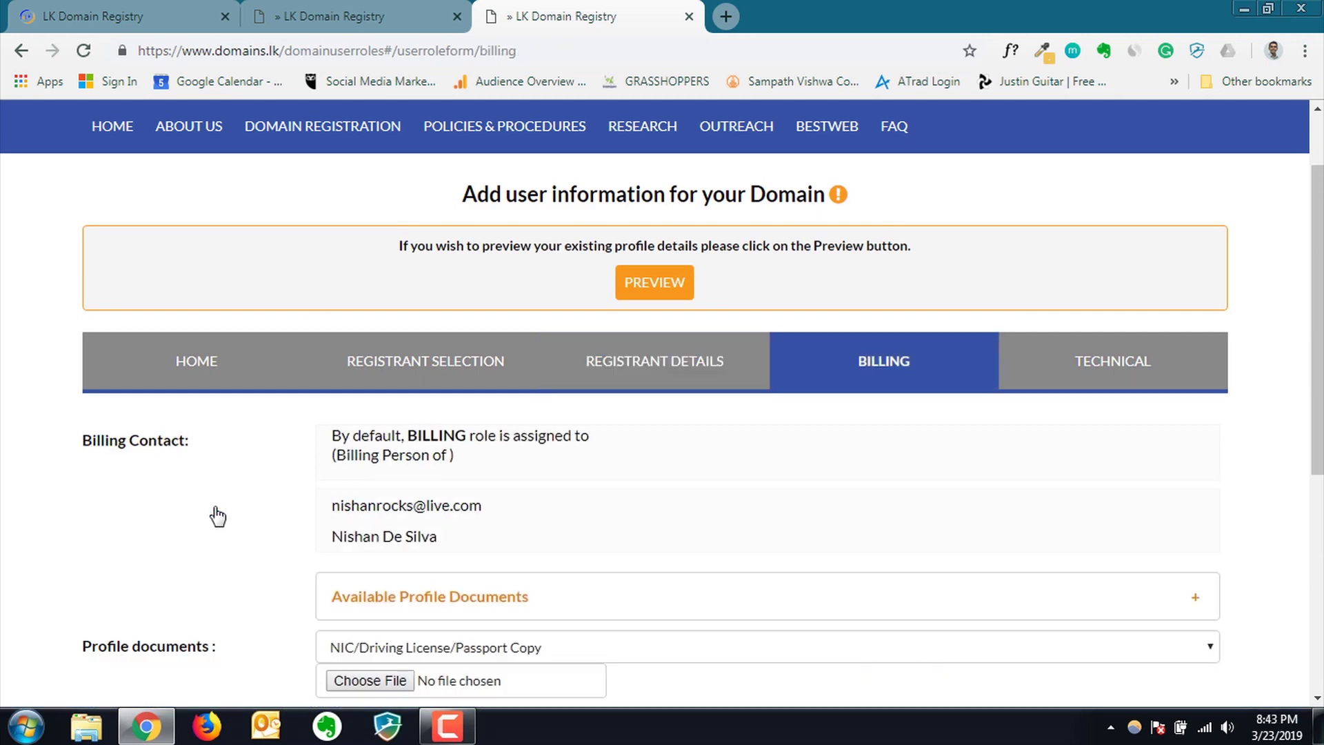
- Accept the terms and conditions on the final contact step
scroll(669, 503, "down", 3)
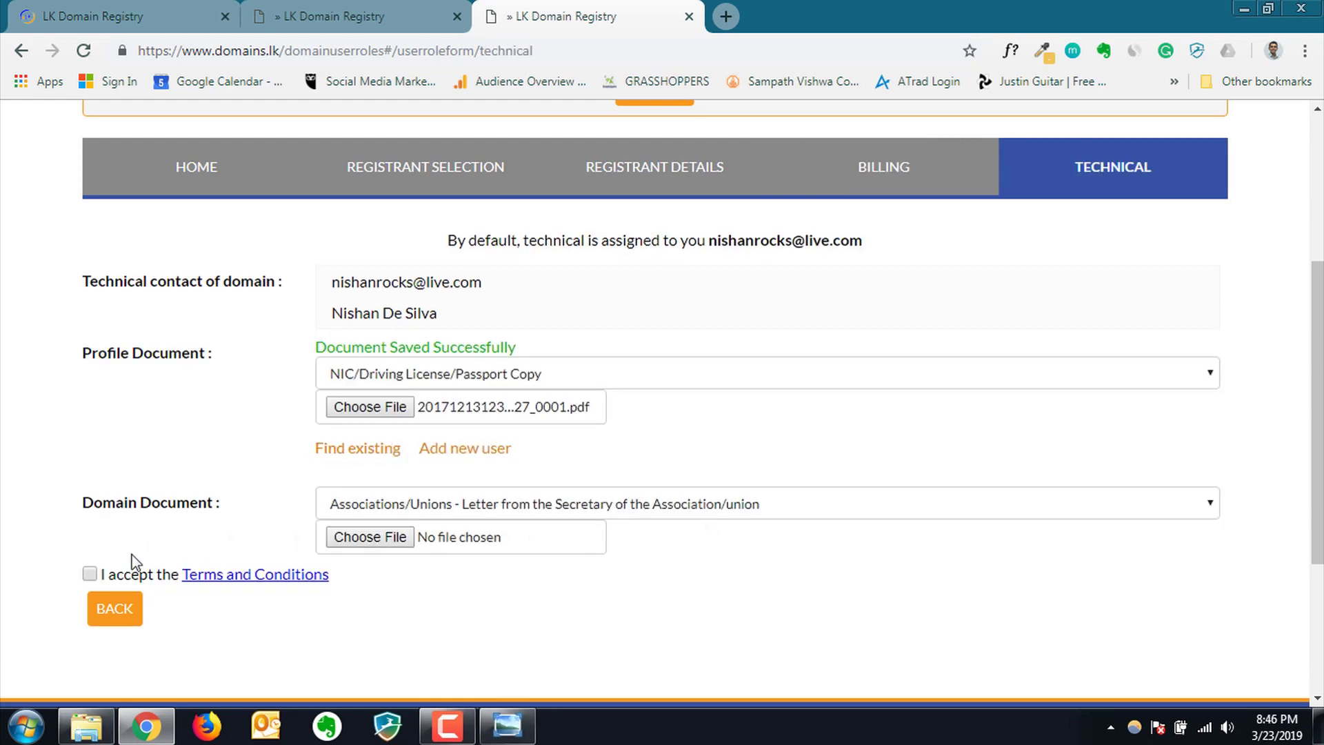
left_click(90, 574)
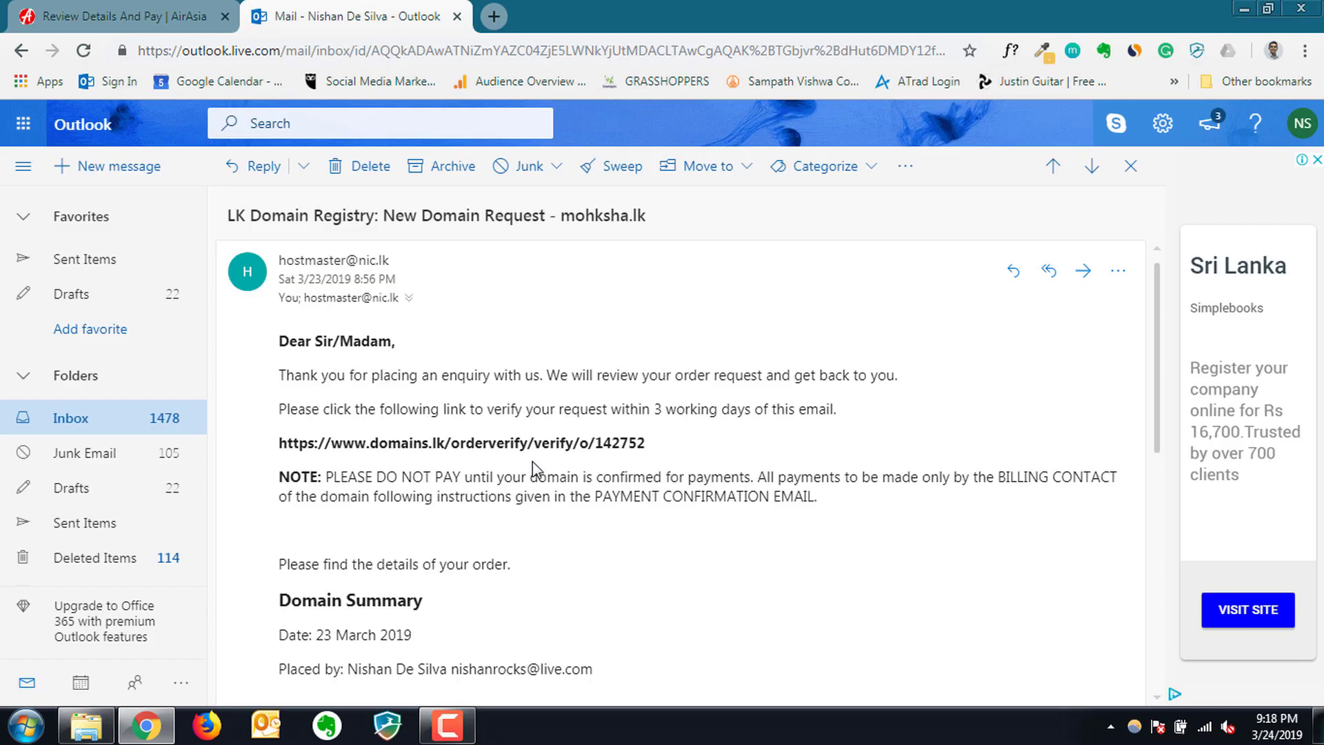
scroll(532, 461, "down", 1)
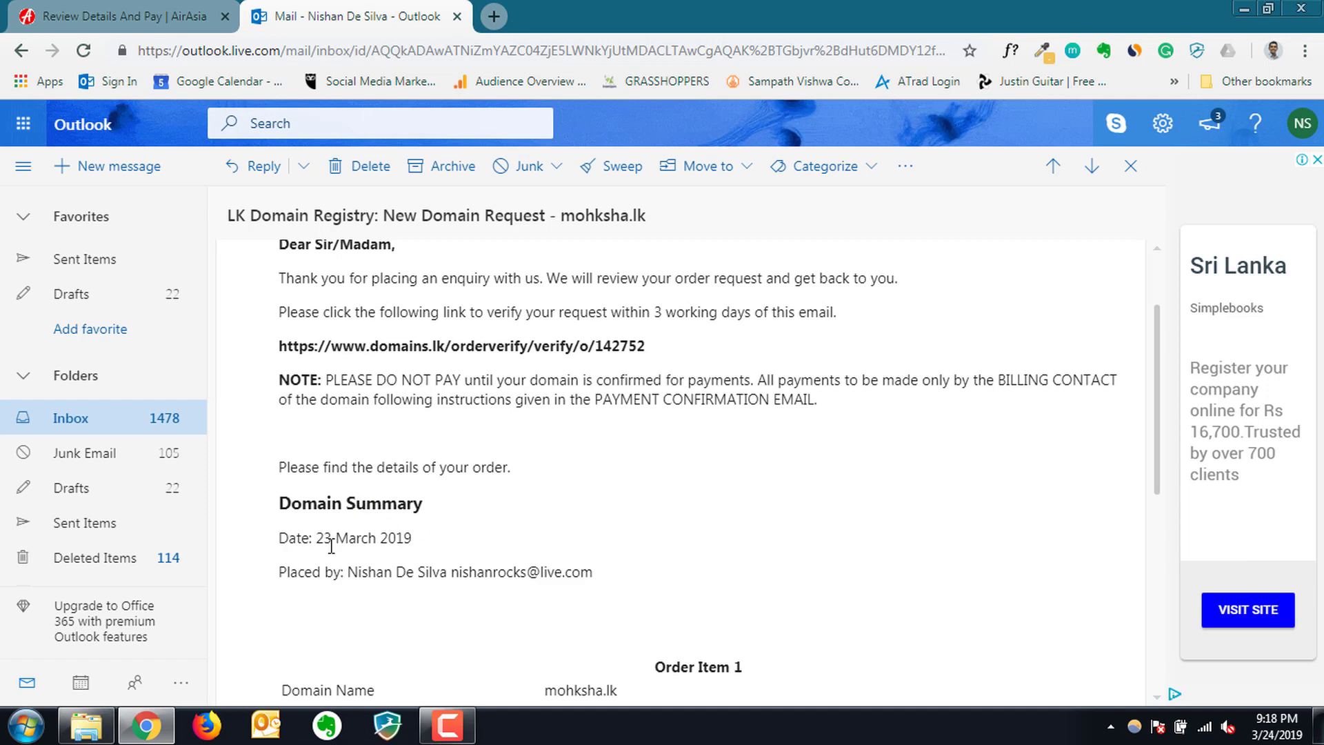
- Read through the New Domain Request and mohksha.lk payment-details emails requesting Rs. 3,450.00
scroll(530, 538, "down", 4)
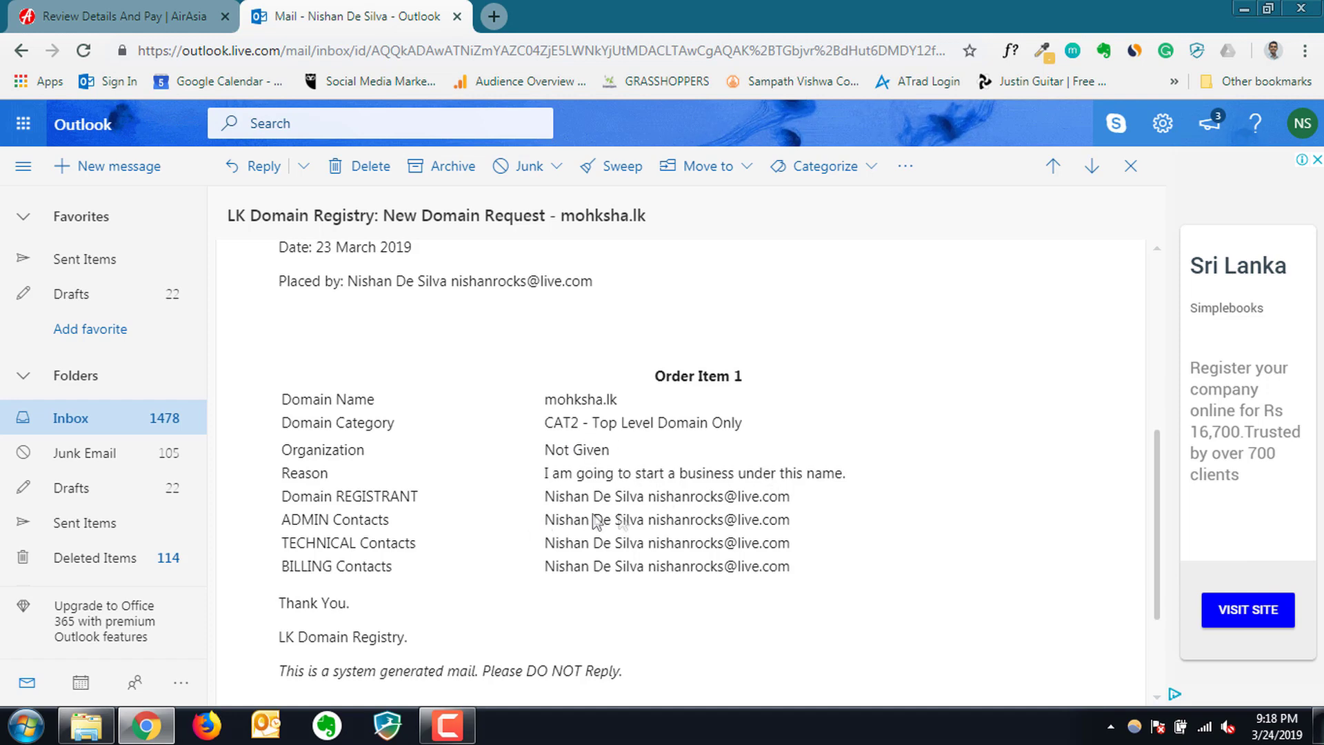
scroll(607, 557, "down", 1)
scroll(610, 563, "up", 6)
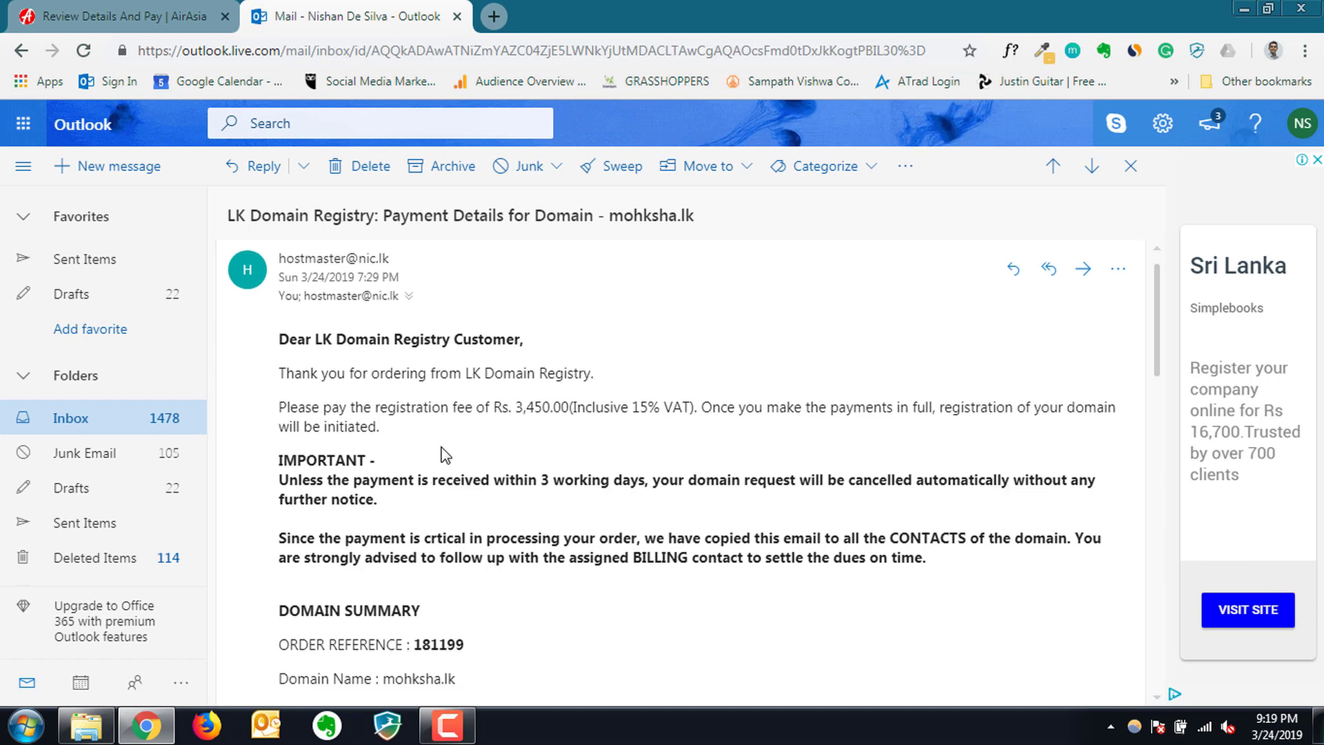
scroll(371, 498, "down", 1)
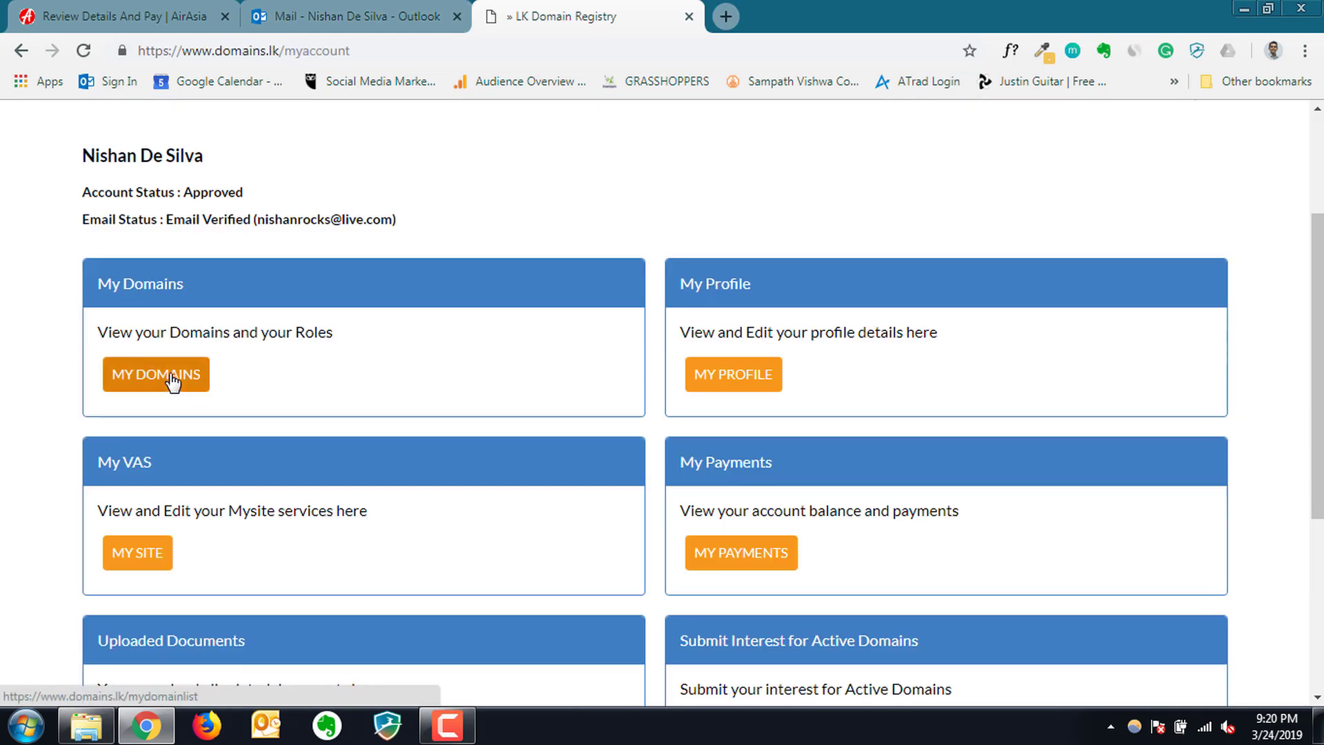
- Open My Domains and locate the mohksha.lk order awaiting Rs. 3,450.00 payment in My Order References
left_click(172, 380)
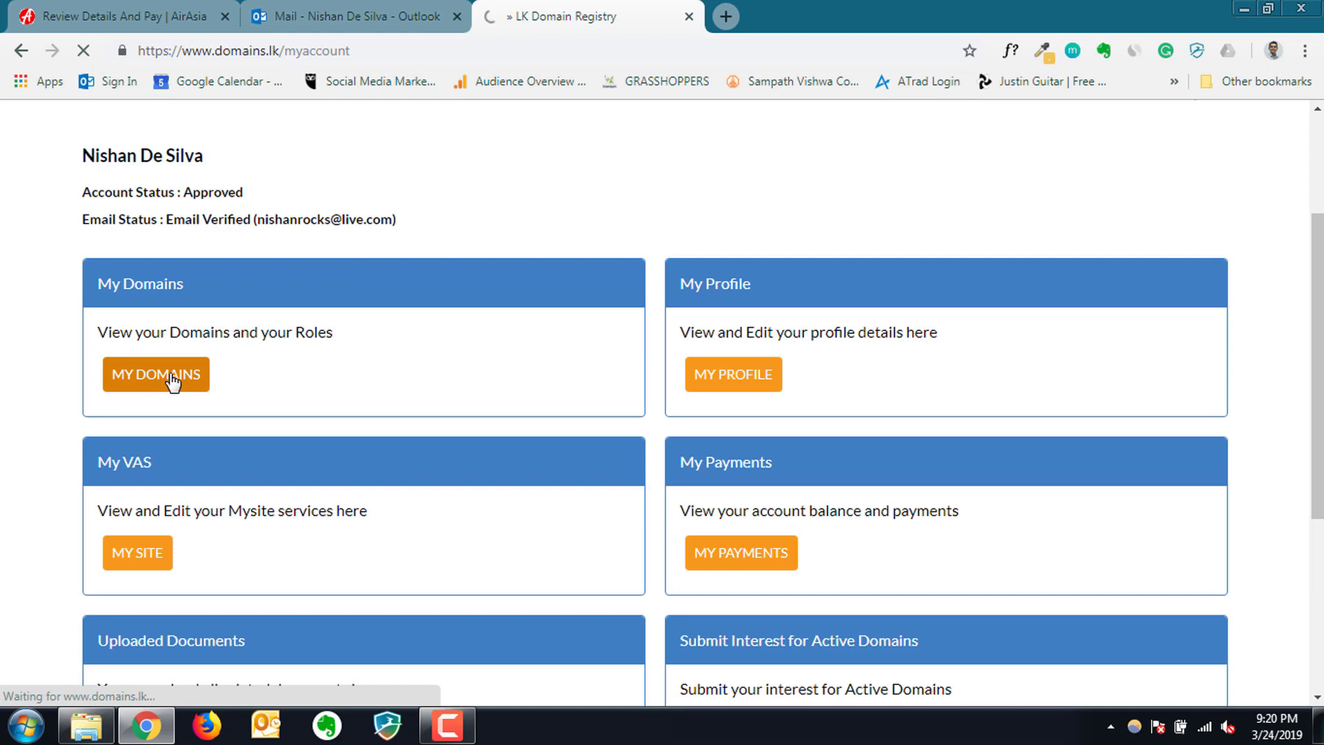
scroll(491, 352, "down", 1)
scroll(491, 352, "down", 2)
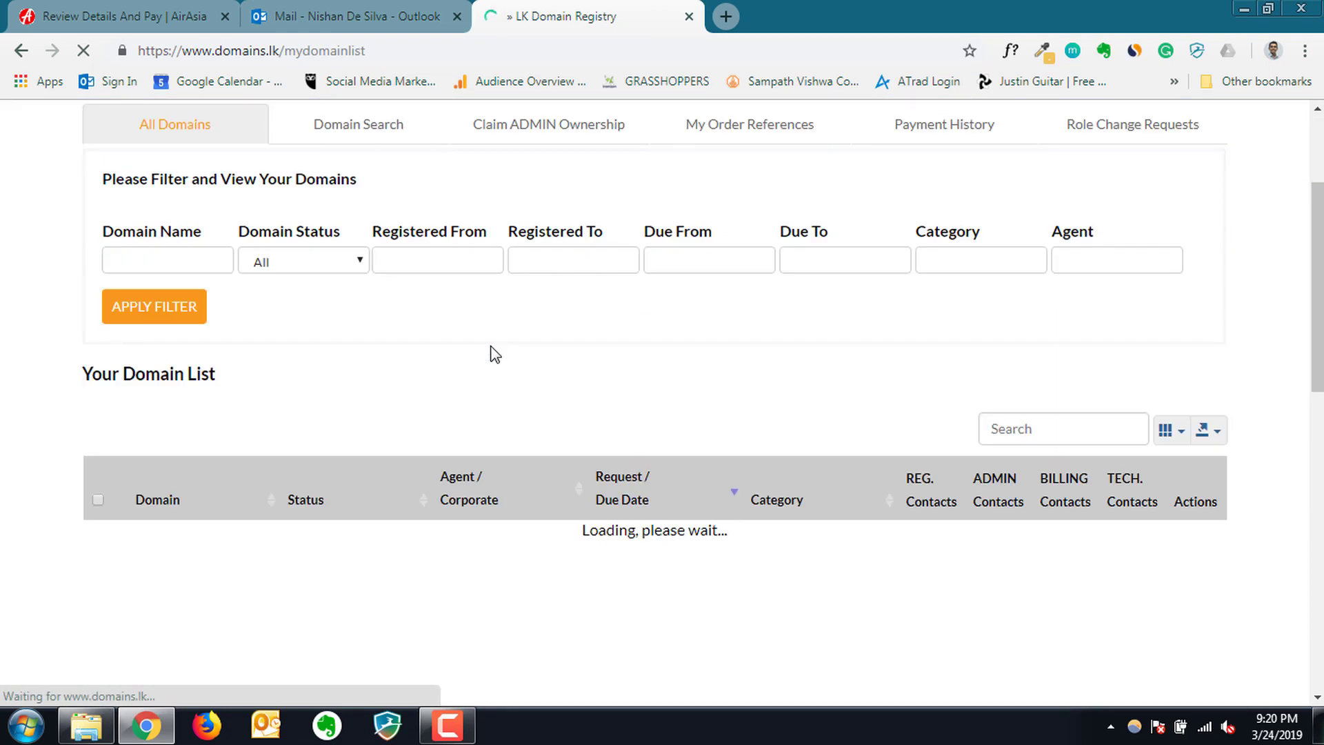
scroll(493, 353, "down", 3)
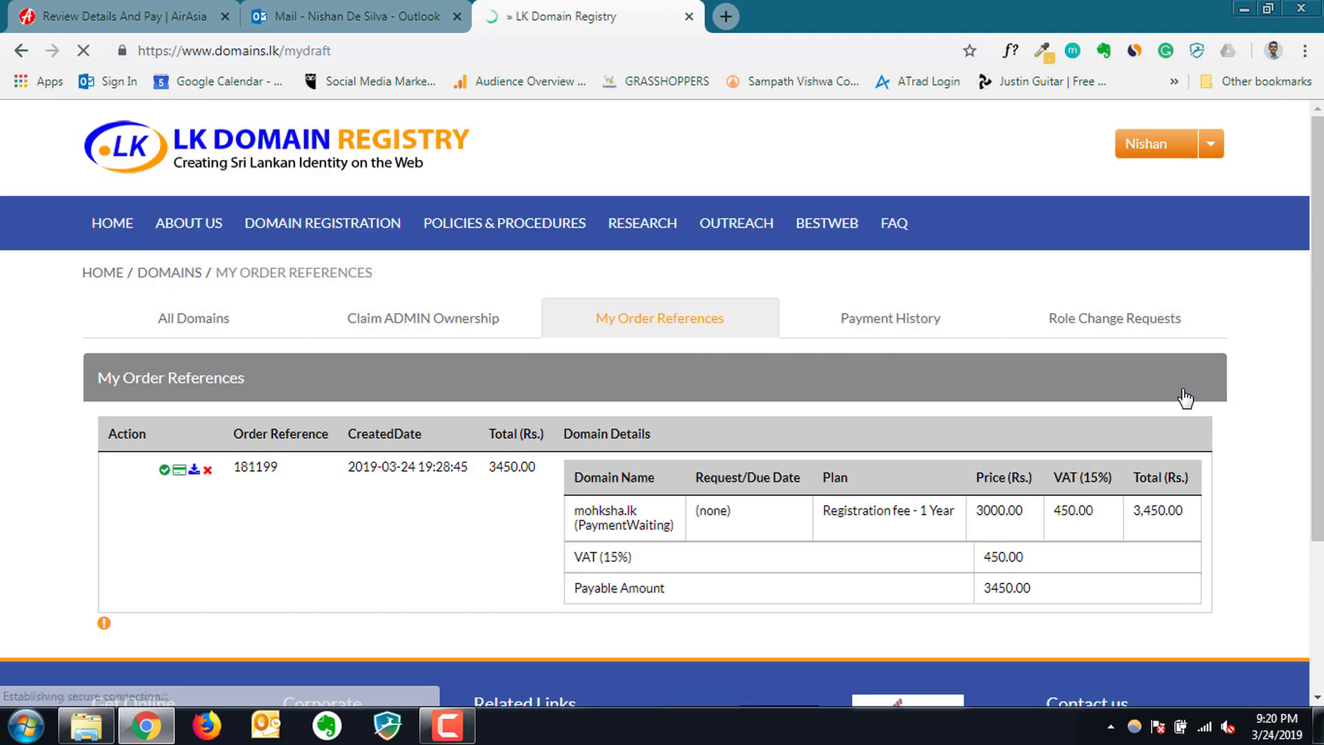
scroll(453, 291, "down", 3)
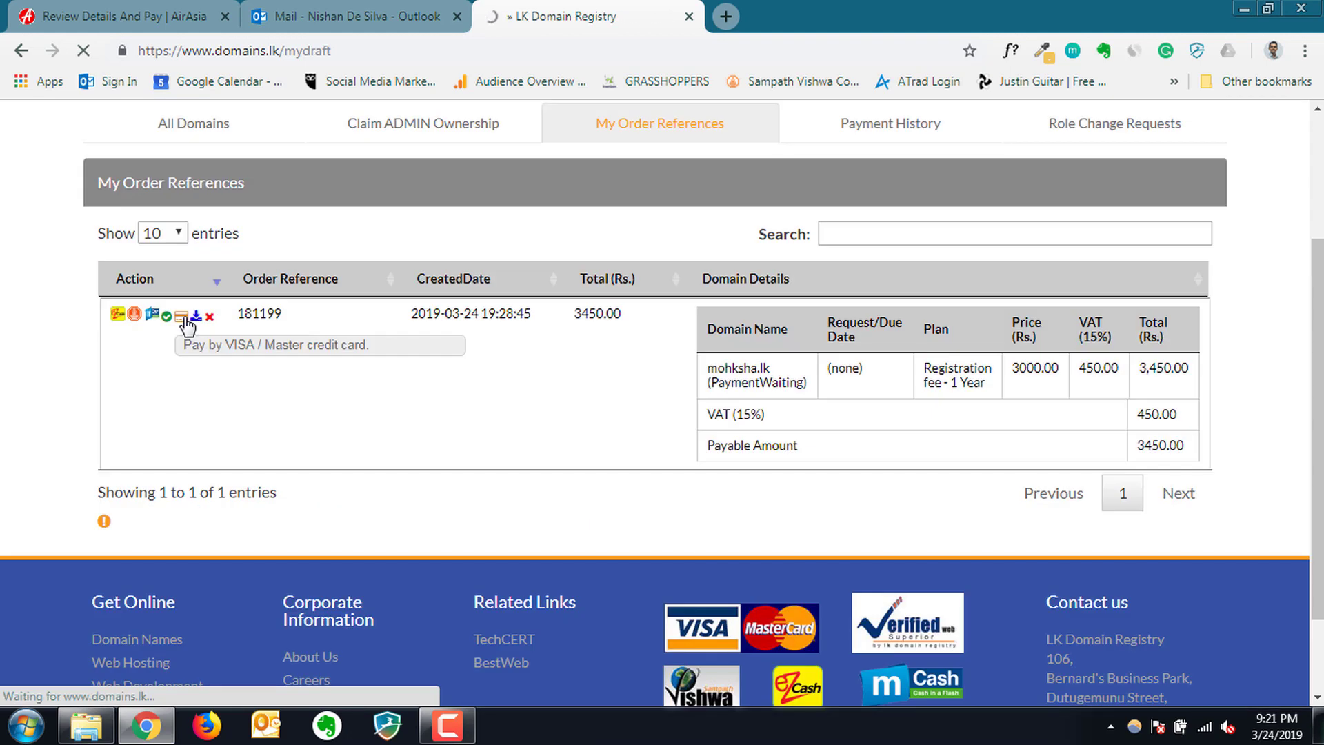
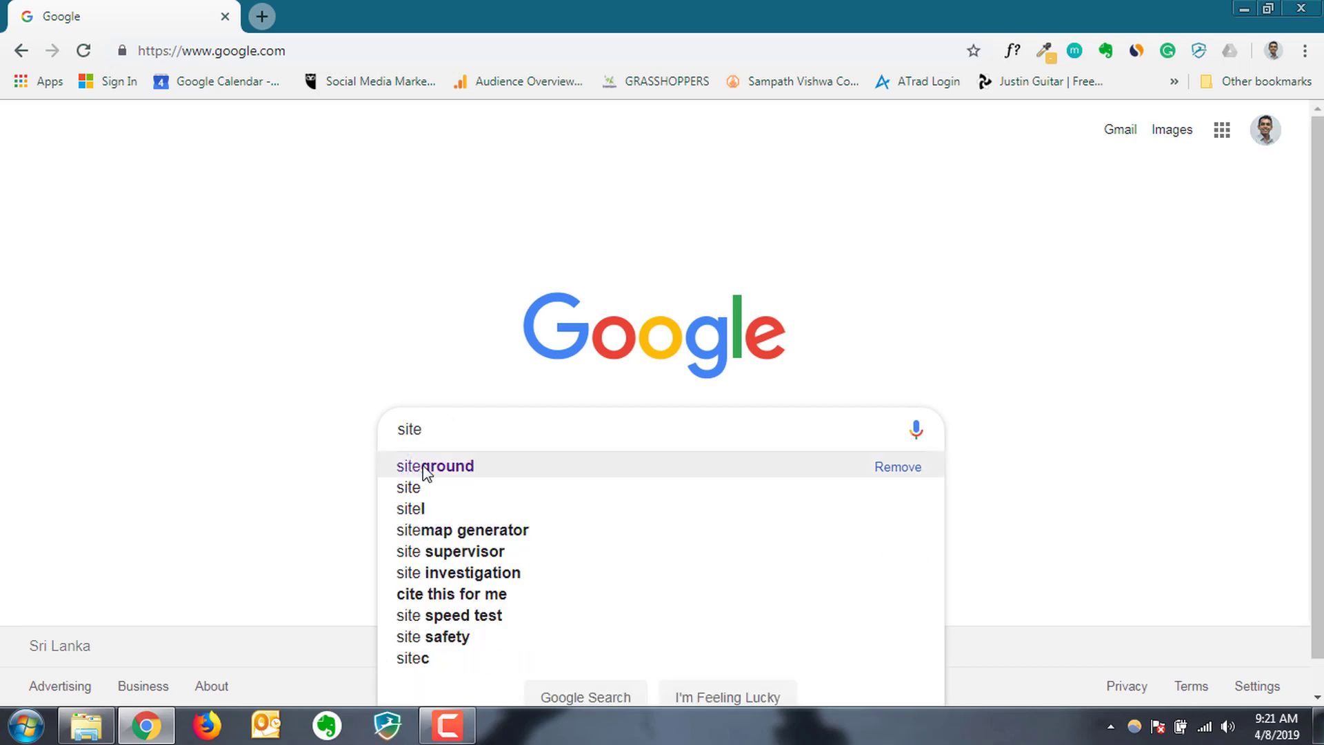
- Start a Google search for SiteGround, with 'site' typed into the search box
left_click(419, 469)
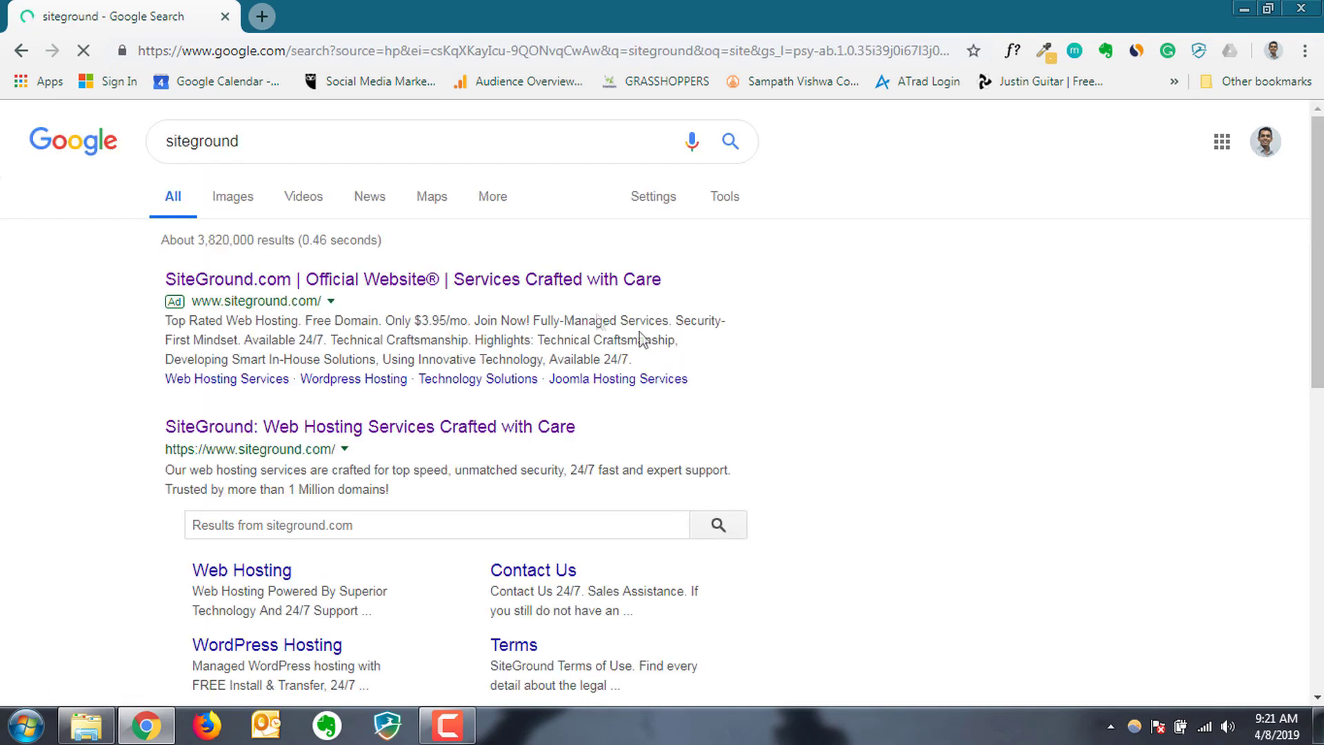
- Open SiteGround's official homepage from the 'siteground' search results
scroll(612, 325, "down", 3)
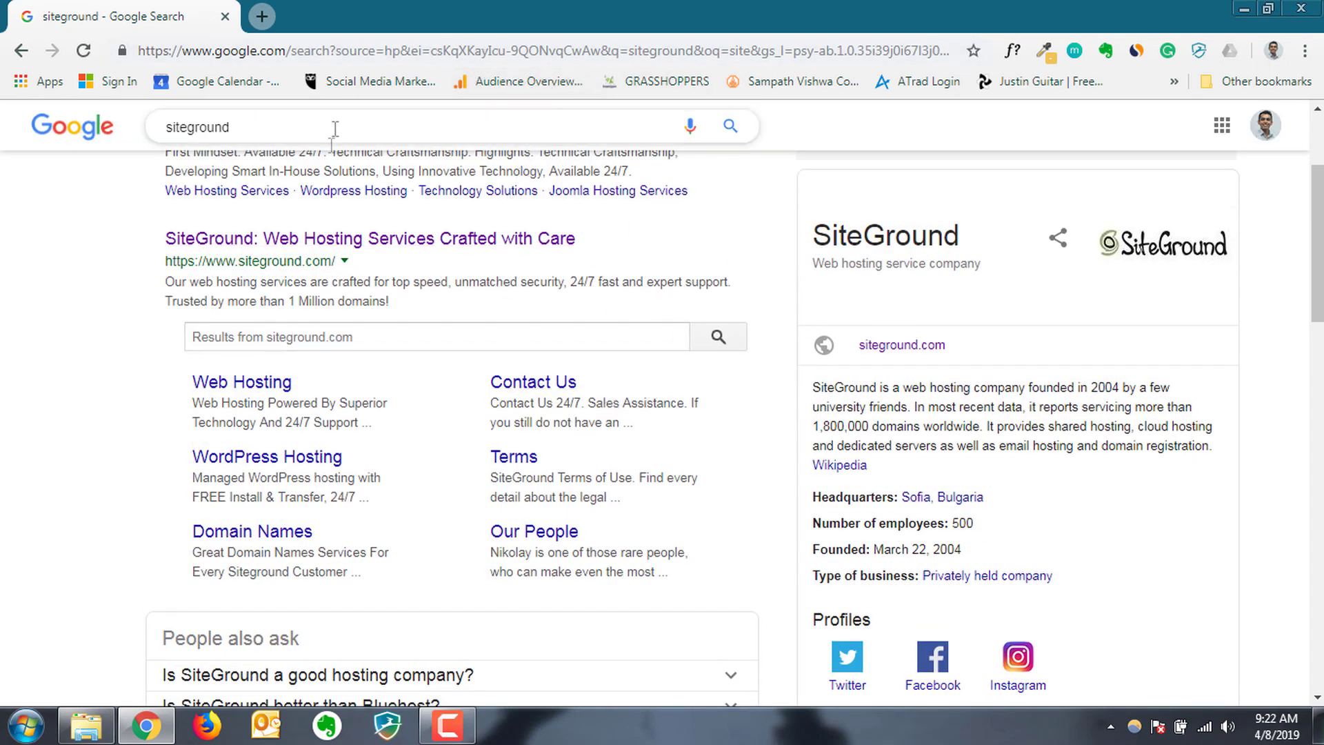
left_click(385, 245)
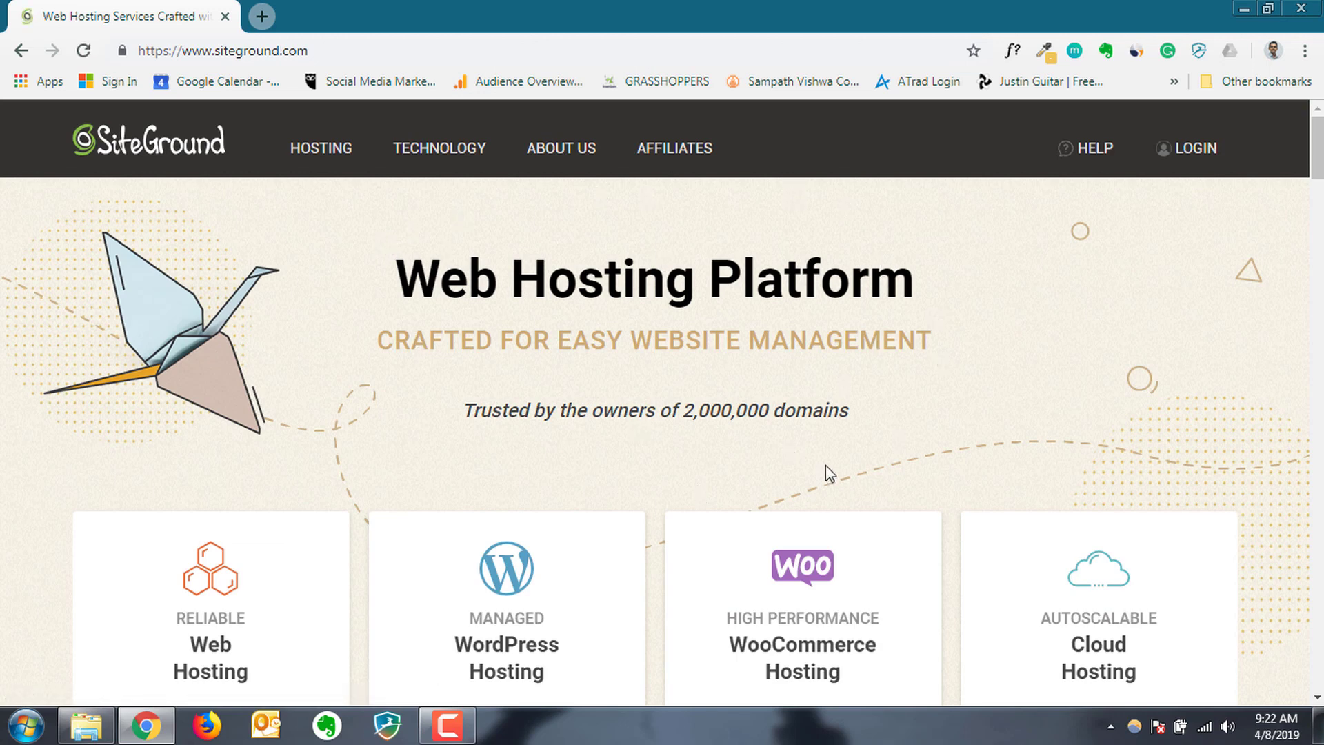
- Choose the StartUp web hosting plan at $3.95/mo
mouse_move(321, 147)
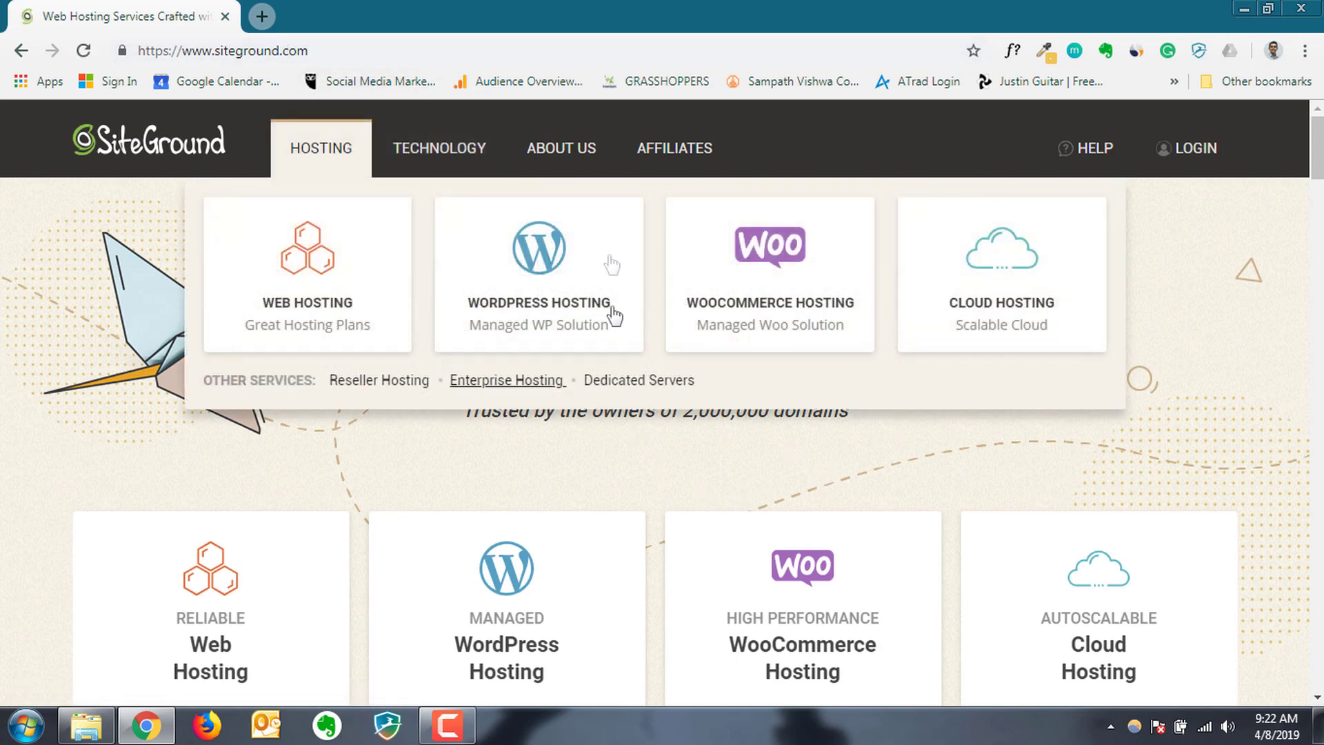
scroll(466, 331, "down", 5)
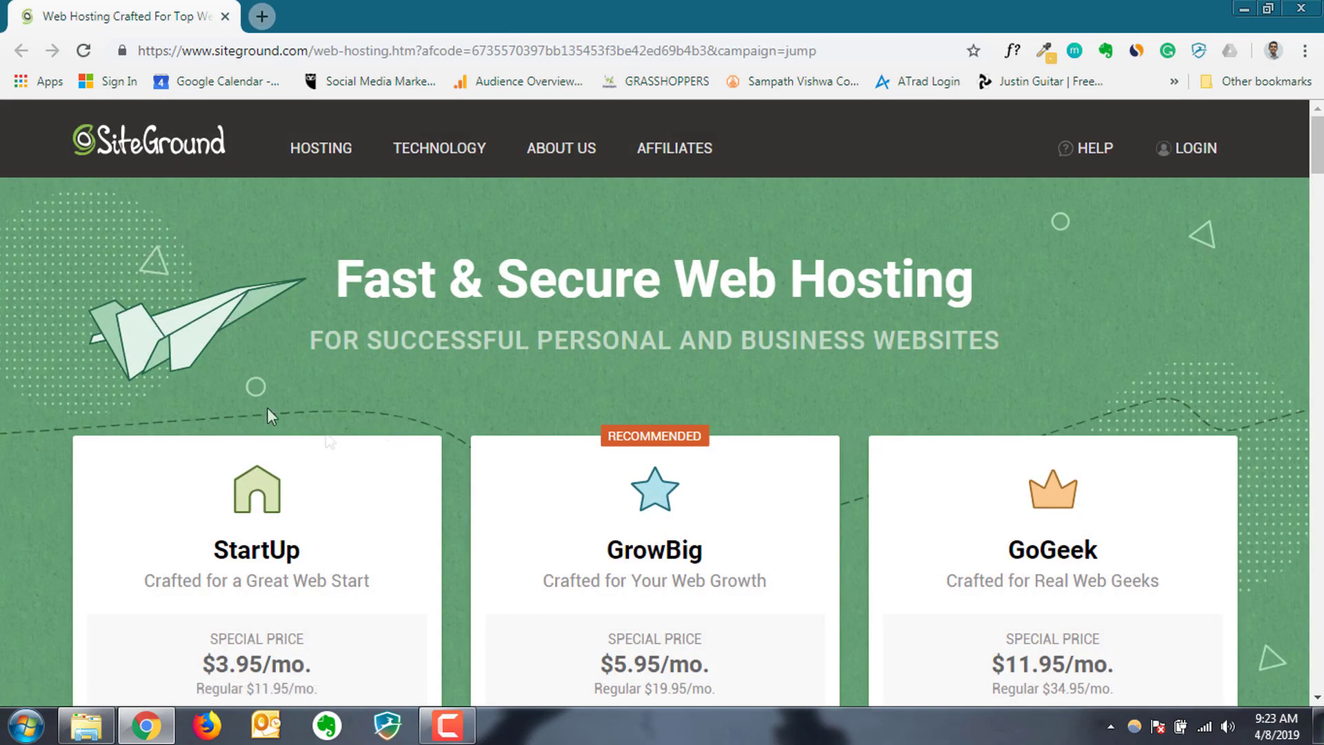
scroll(595, 292, "down", 4)
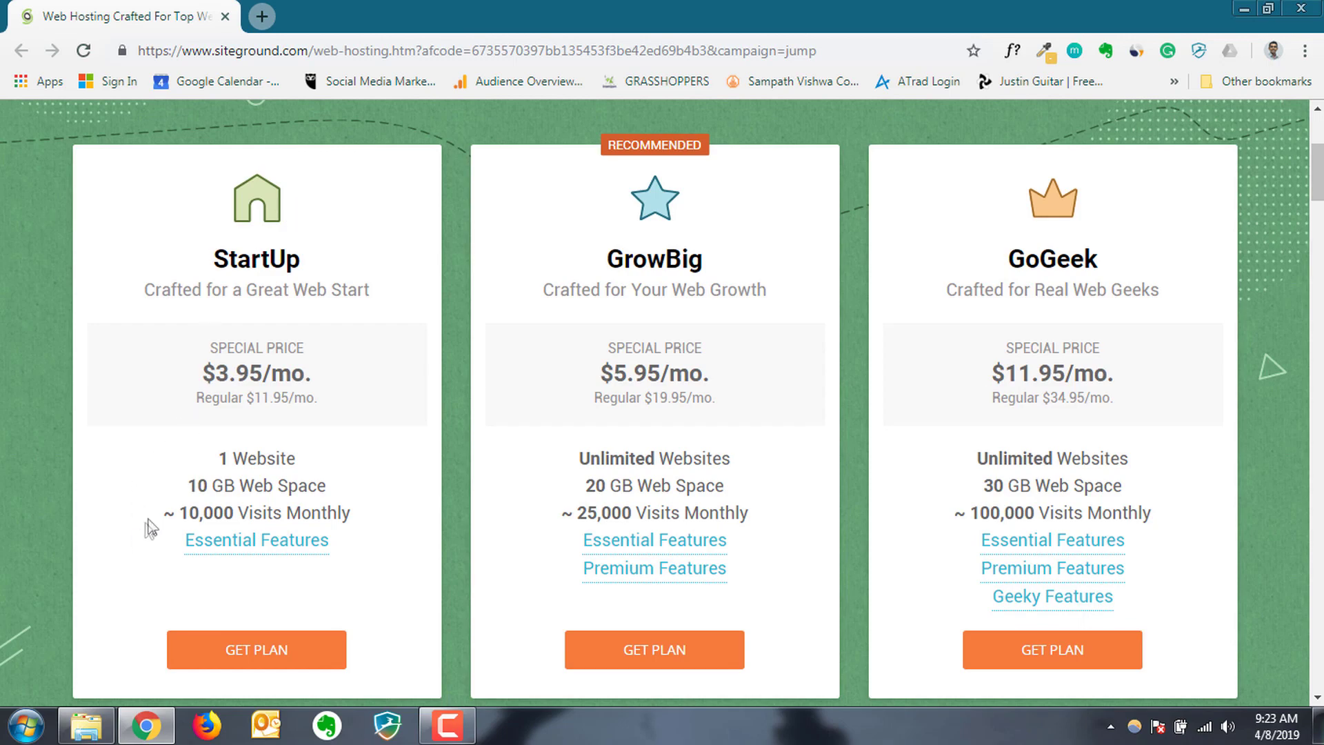
scroll(158, 527, "down", 1)
scroll(270, 353, "up", 1)
left_click(264, 649)
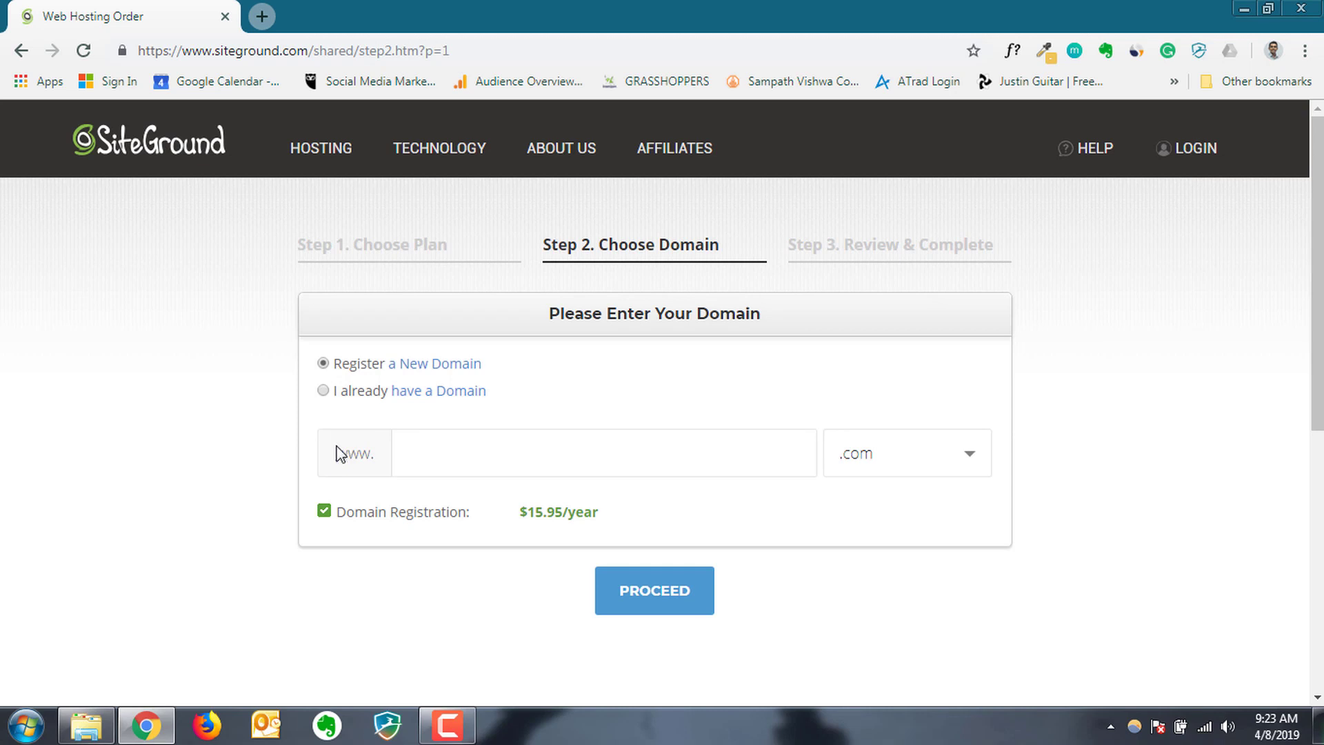
- Order hosting for the already owned domain mohksha.lk and proceed to review
left_click(327, 394)
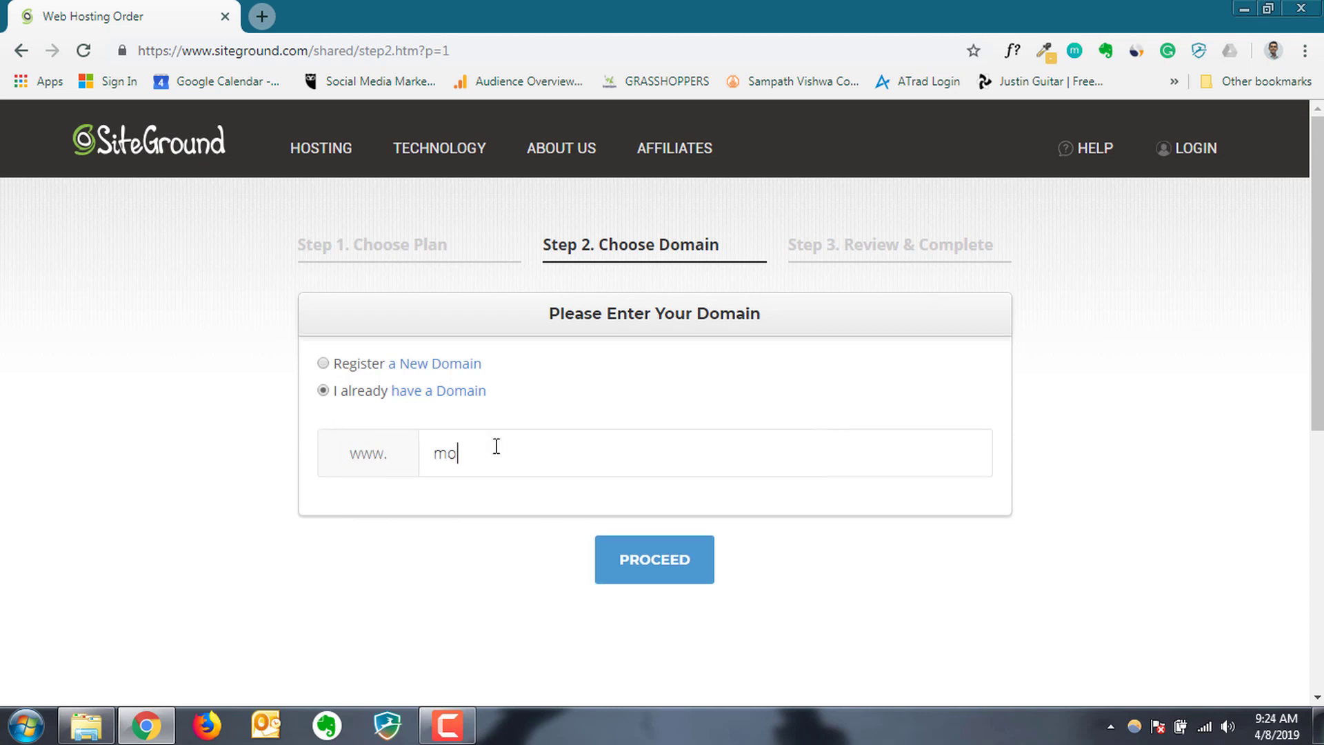
left_click(496, 447)
type("mohksha.lk")
left_click(662, 567)
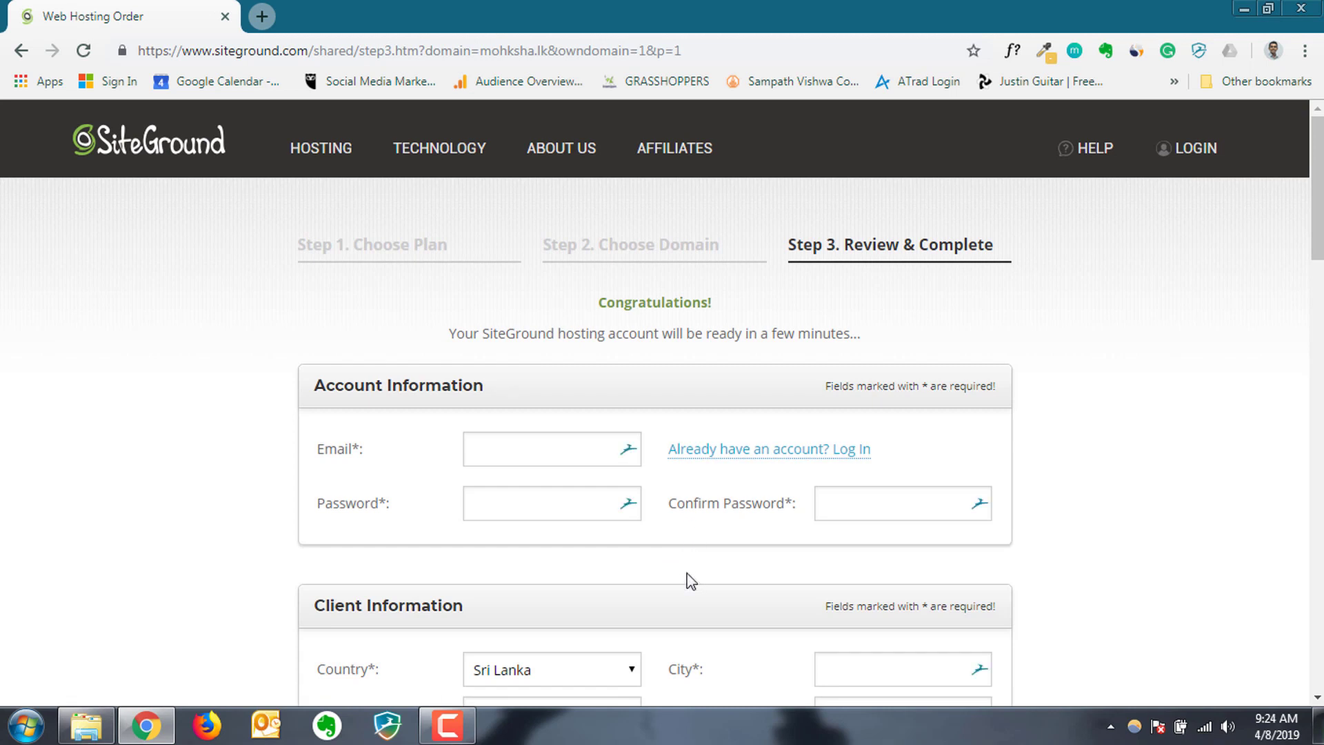
- Set the StartUp order's hosting period to 12 months
scroll(709, 512, "down", 4)
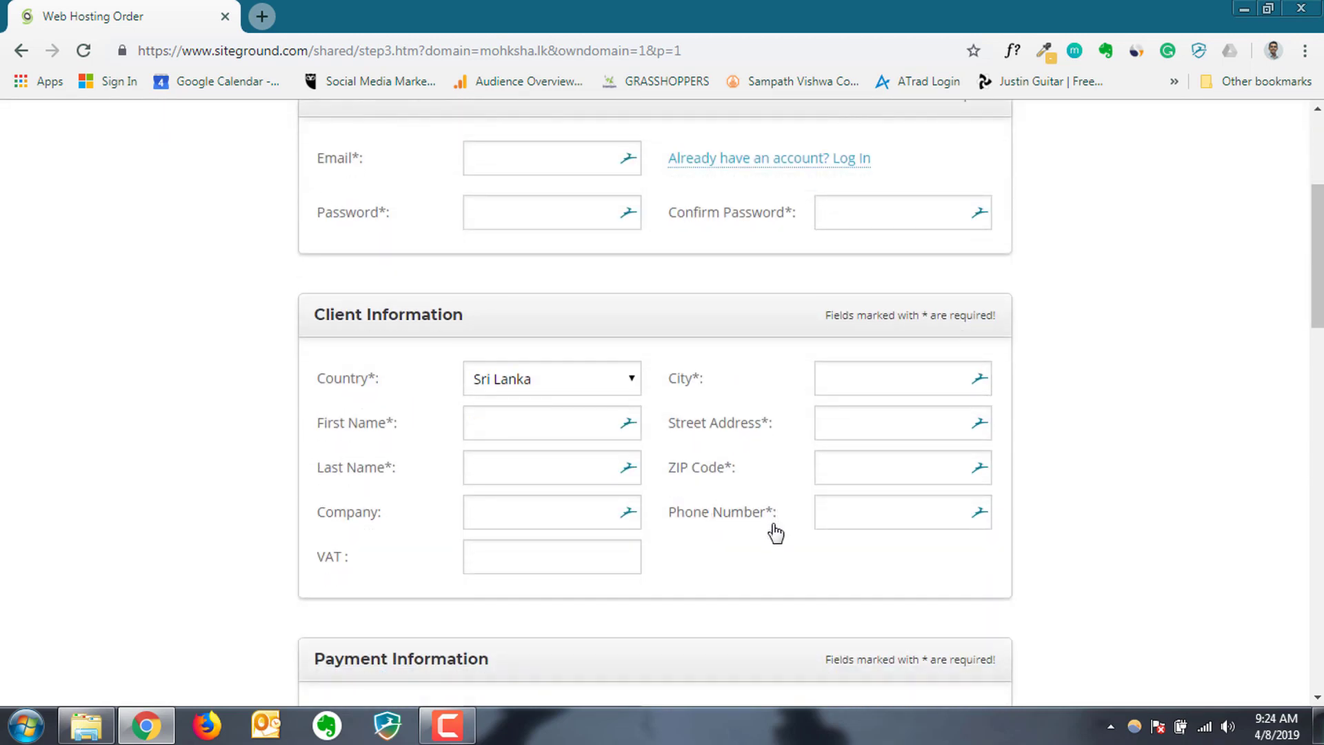
scroll(776, 533, "down", 8)
scroll(775, 535, "up", 4)
scroll(776, 535, "up", 7)
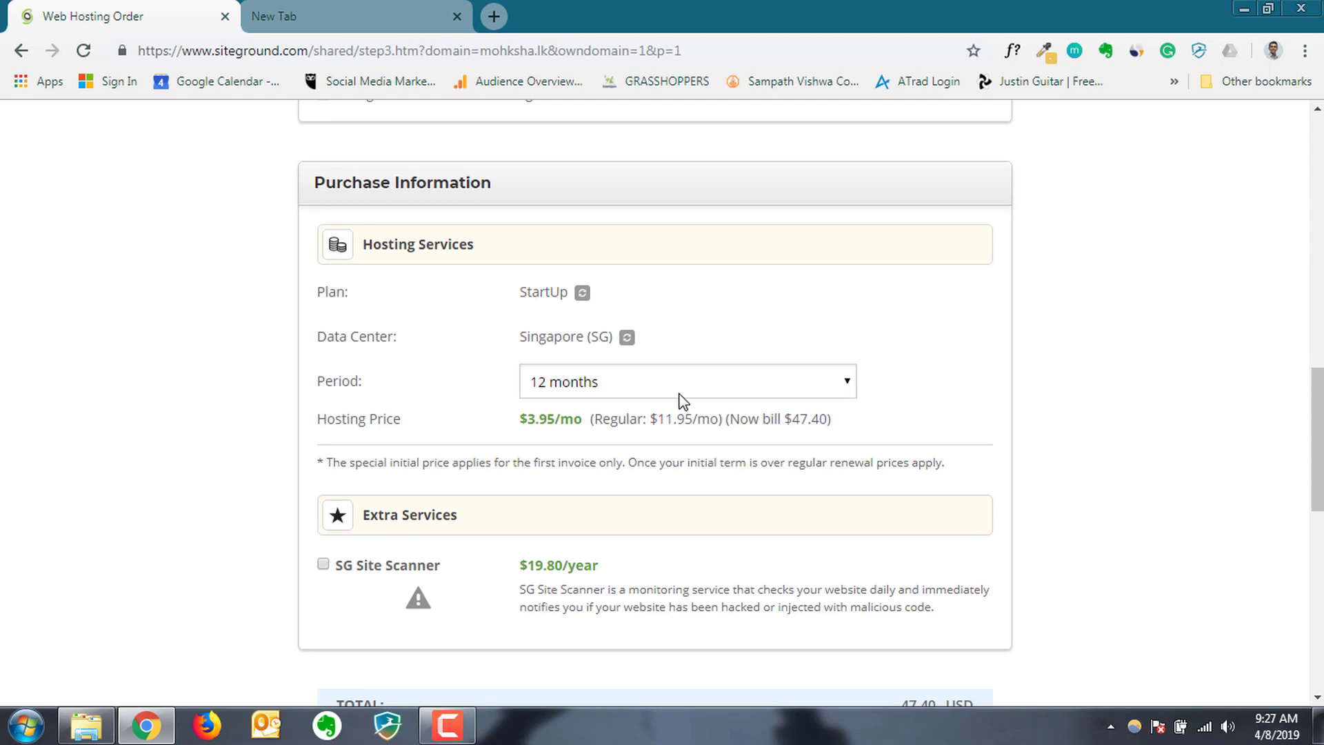
left_click(694, 382)
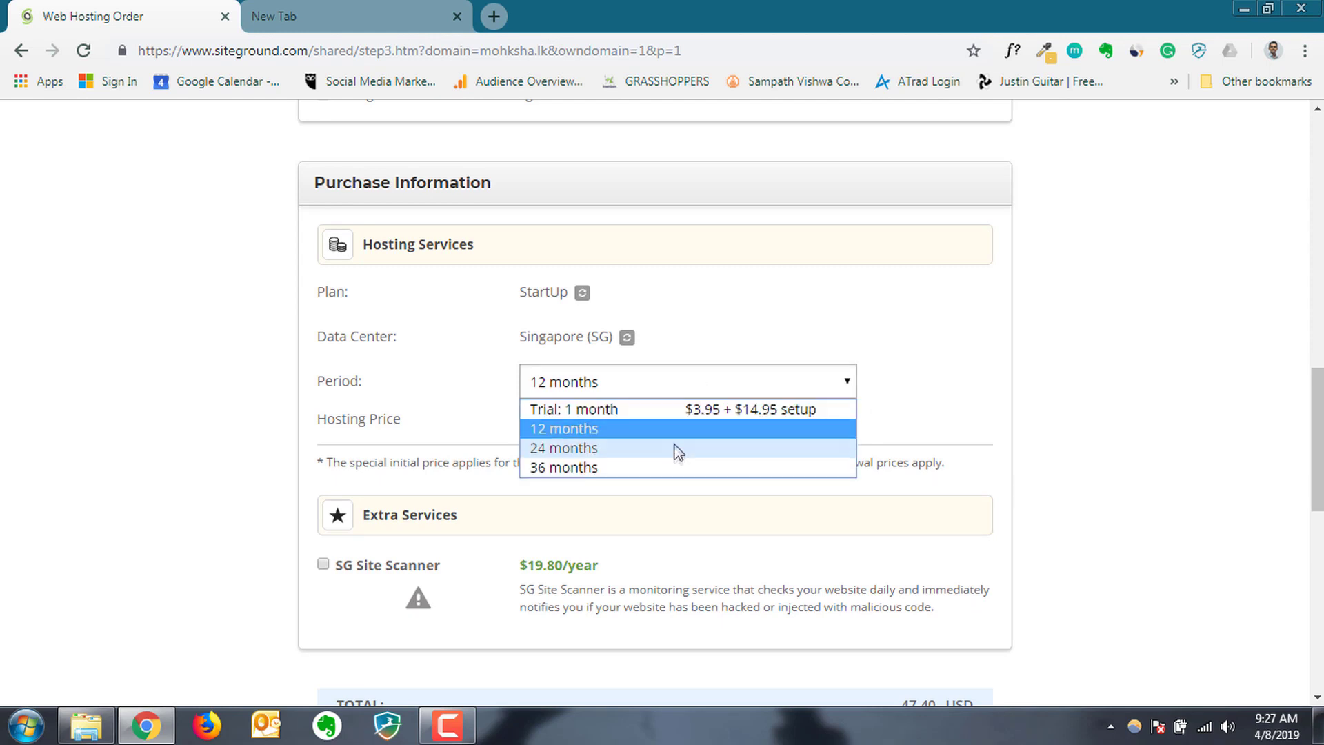
left_click(679, 467)
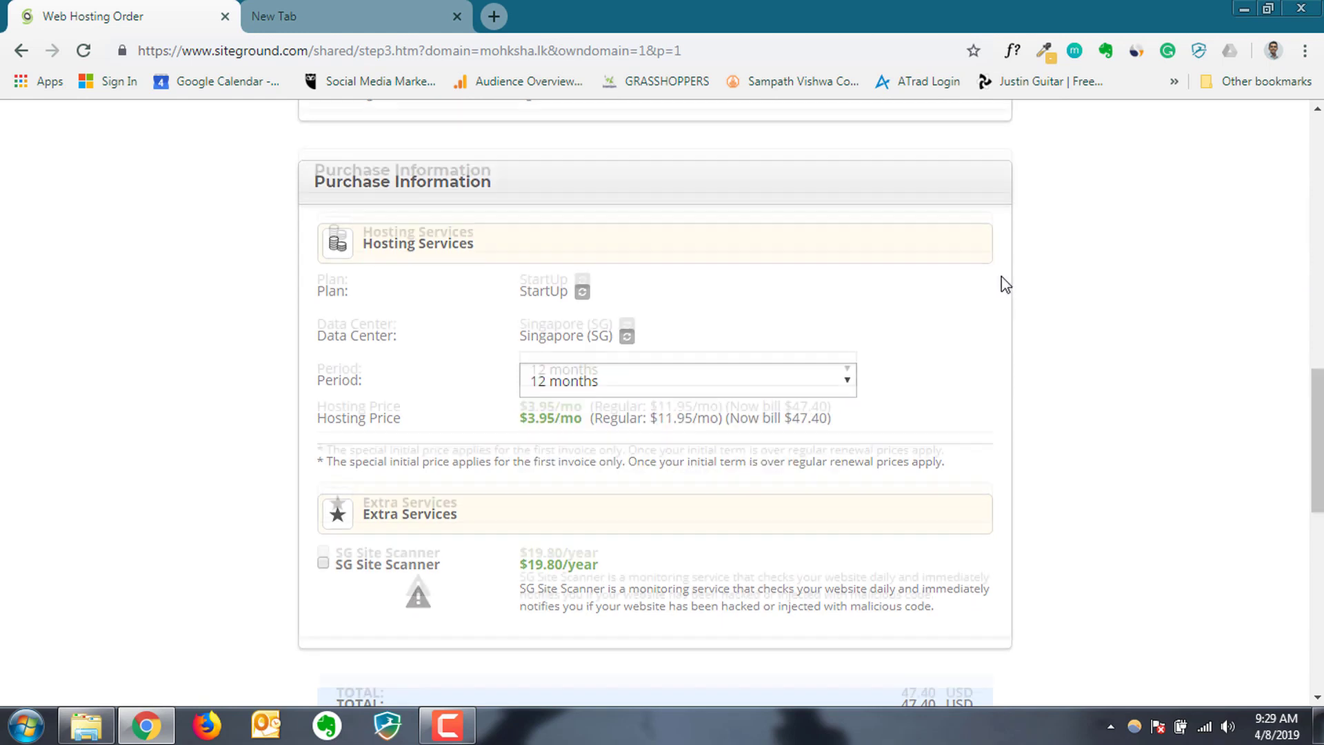
- Accept the Terms of Service, toggle news emails, and pay 47.40 USD to create the account
scroll(1005, 283, "down", 4)
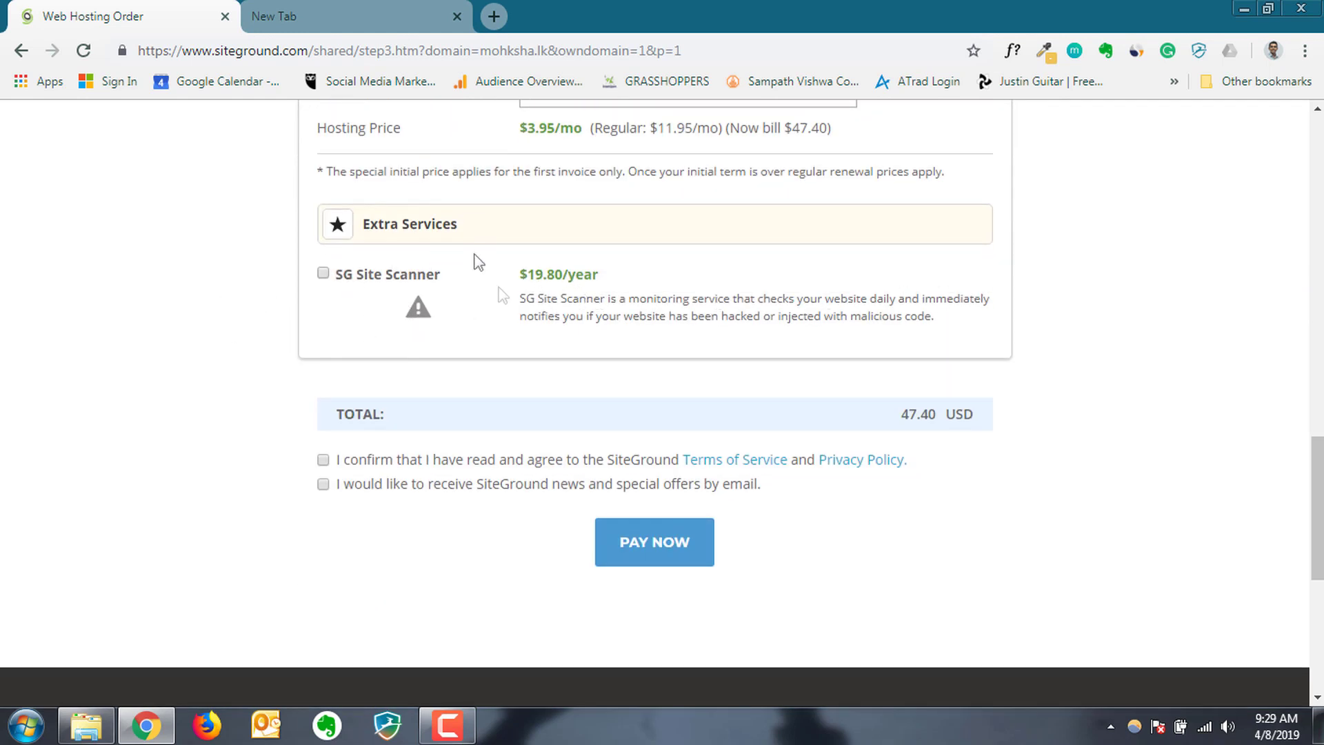
left_click(324, 460)
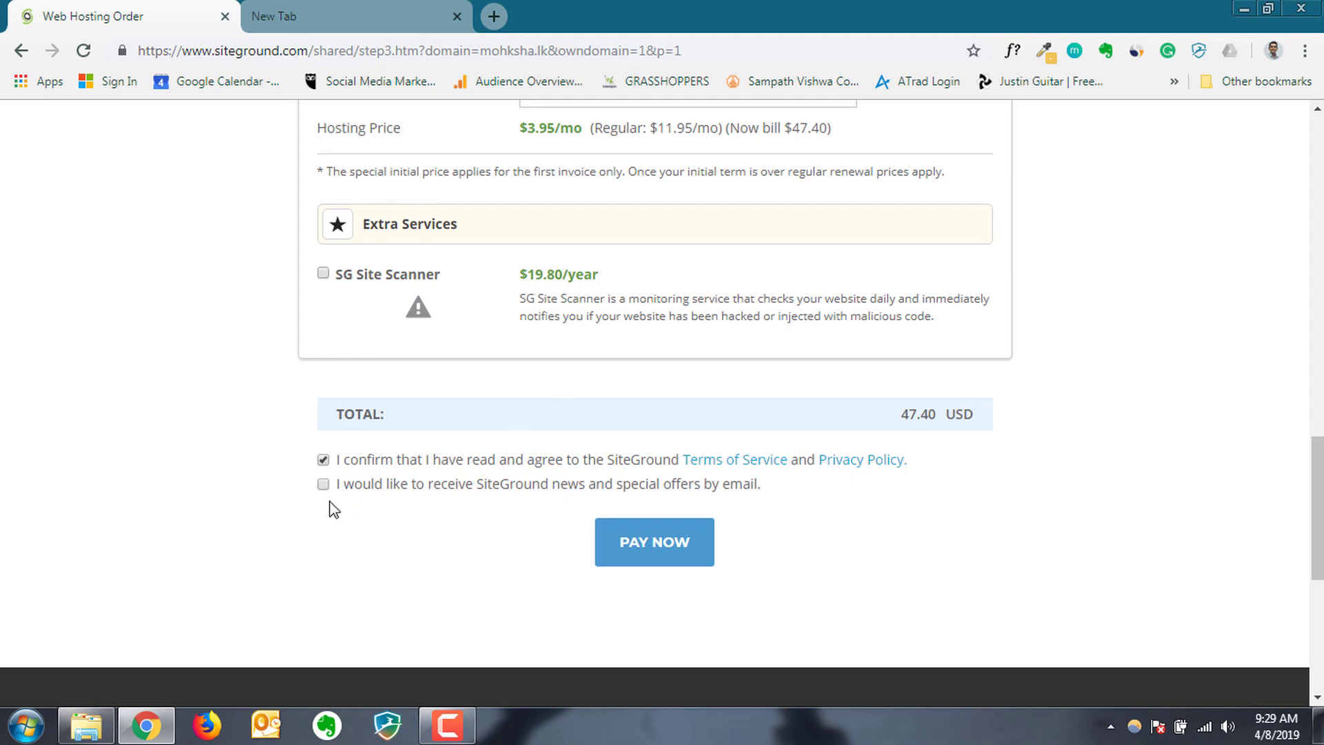
left_click(323, 484)
scroll(476, 494, "up", 4)
scroll(668, 483, "down", 5)
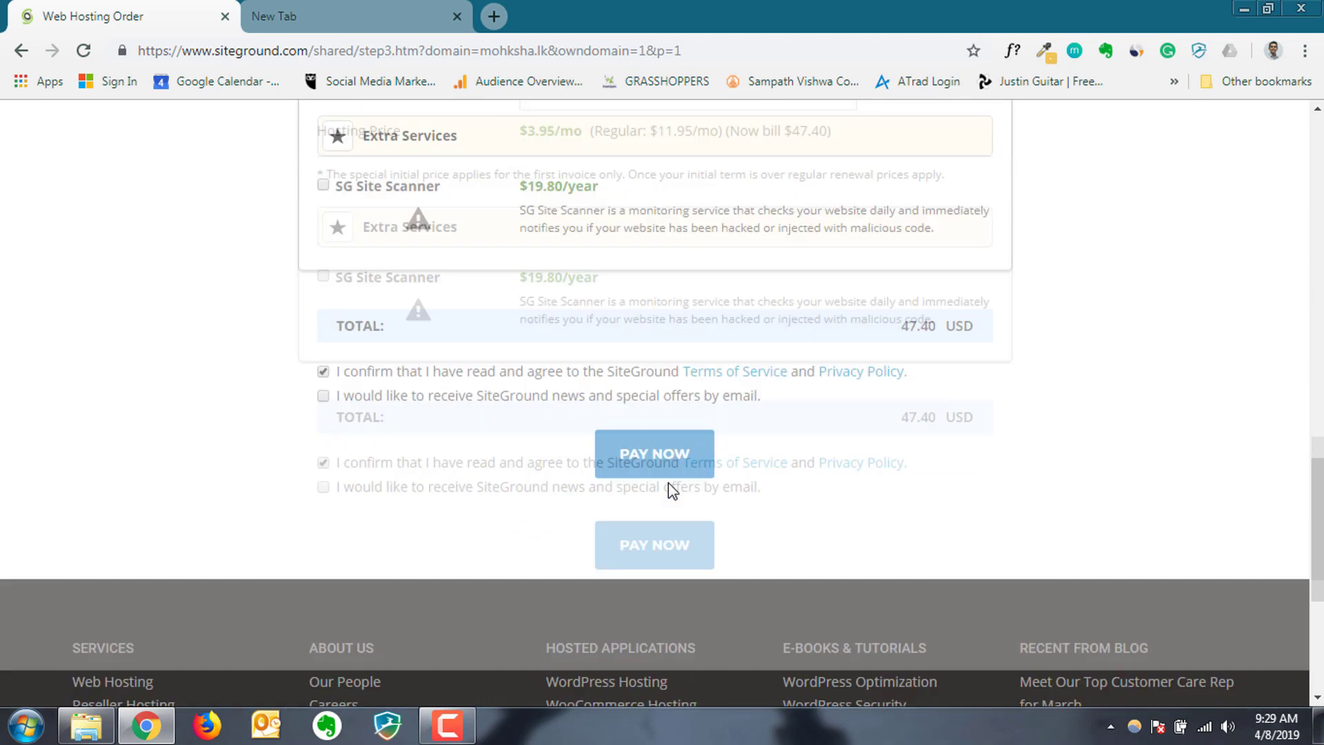
scroll(928, 434, "up", 1)
scroll(926, 437, "up", 4)
scroll(897, 448, "down", 5)
left_click(672, 441)
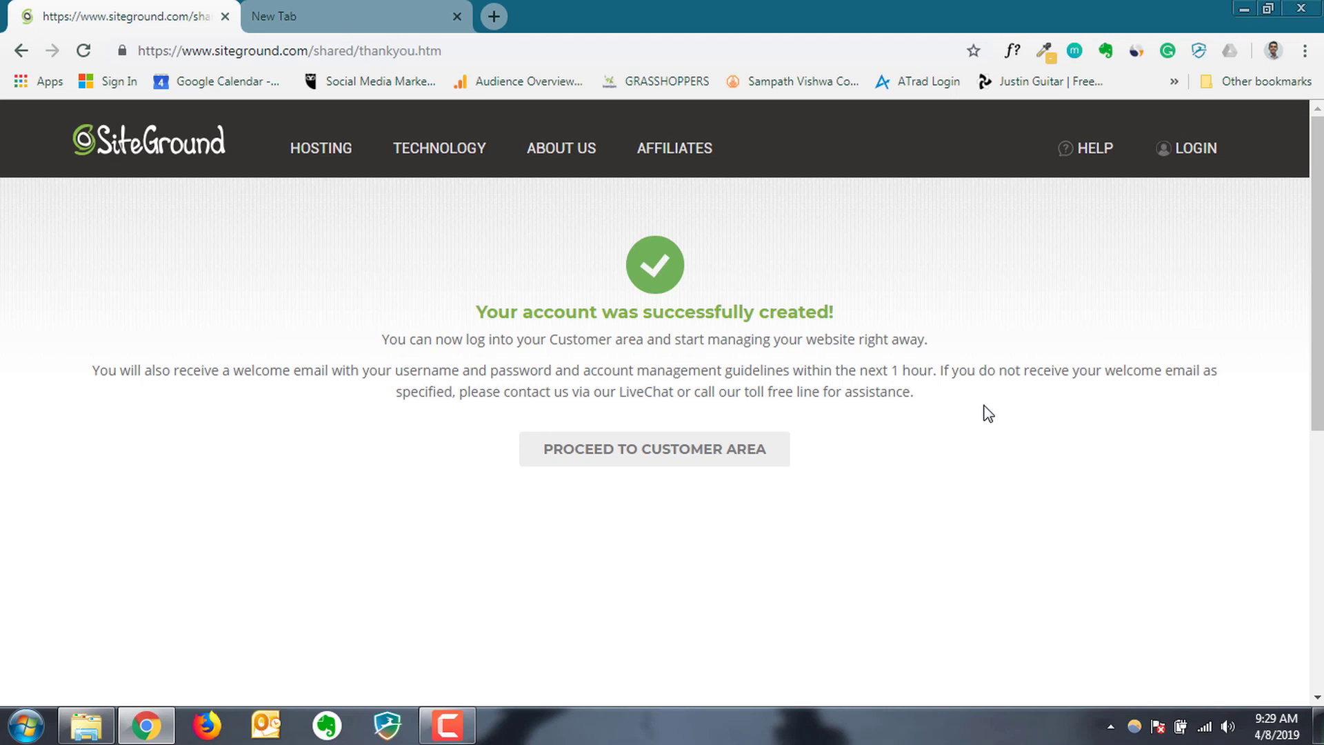
- Proceed from the thank-you page to the customer area
left_click(653, 460)
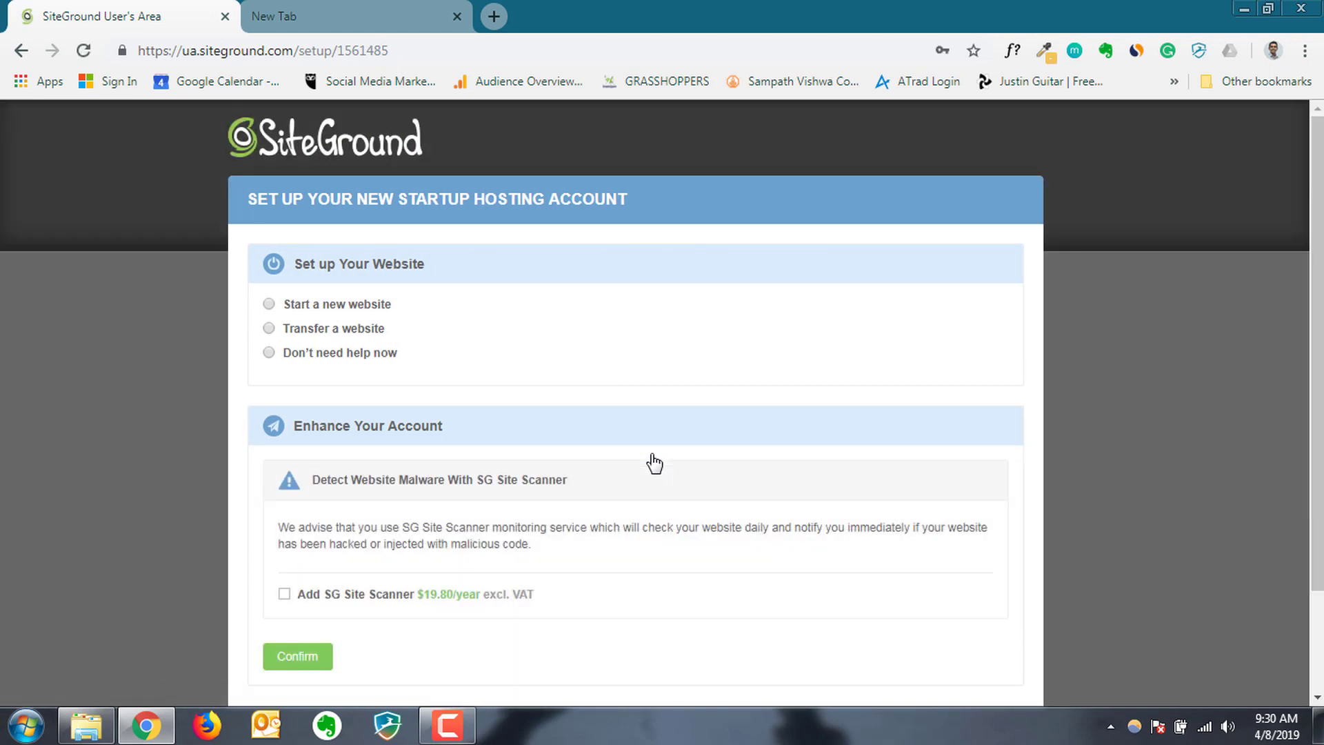
- Decline website help and extra services, accept the terms, and complete the account setup
left_click(271, 354)
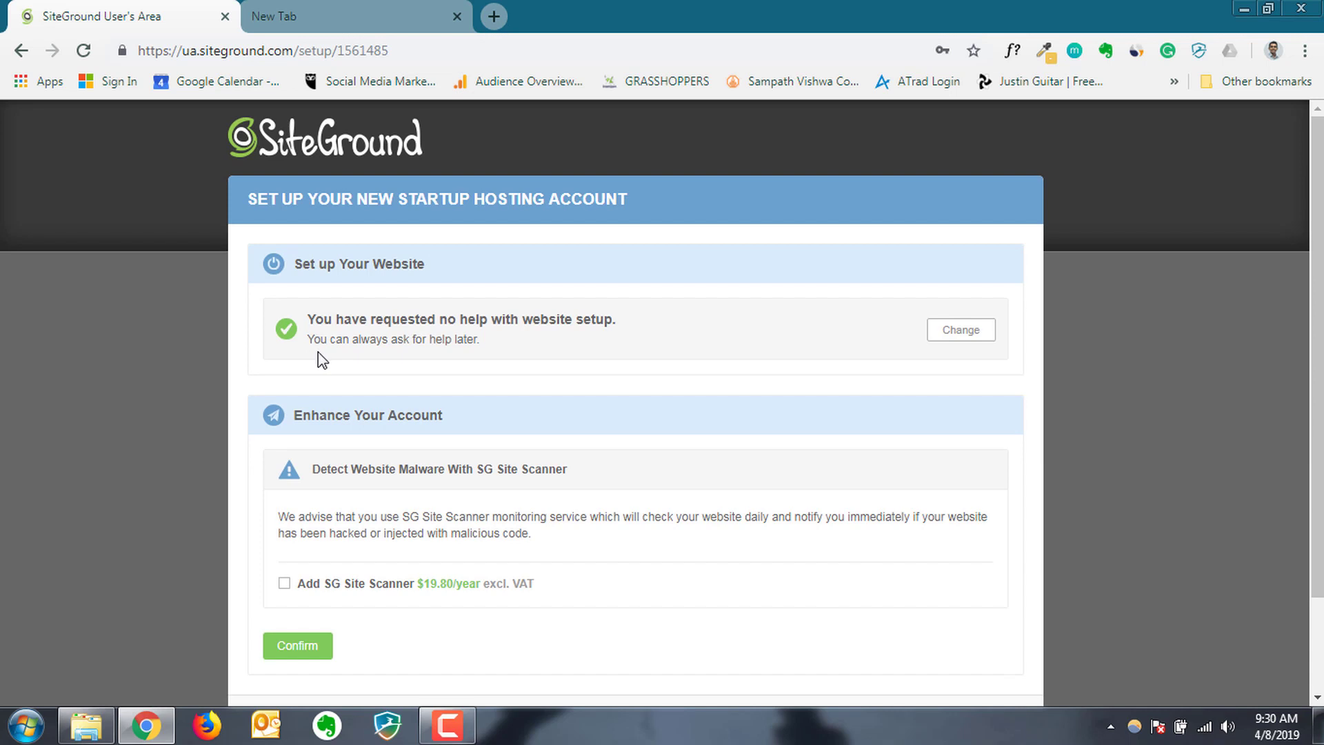
scroll(321, 358, "down", 2)
left_click(296, 528)
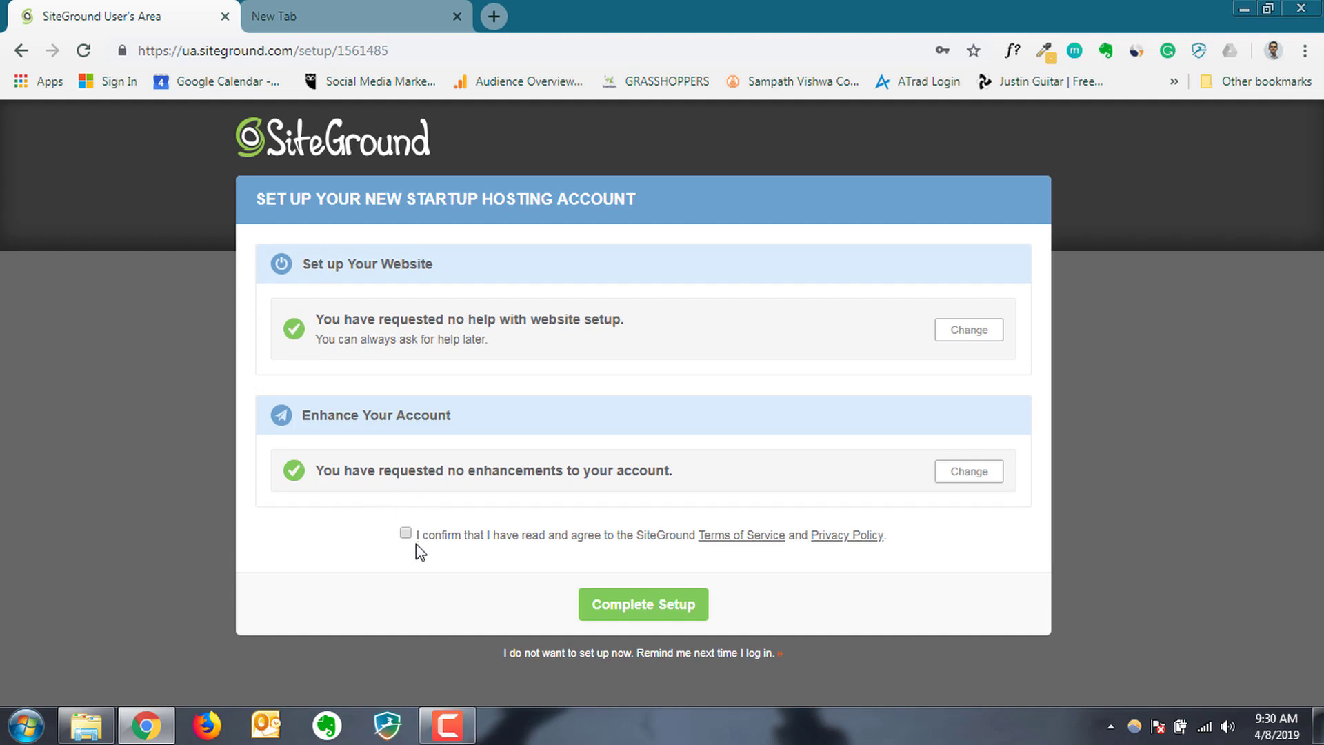
left_click(406, 534)
left_click(629, 612)
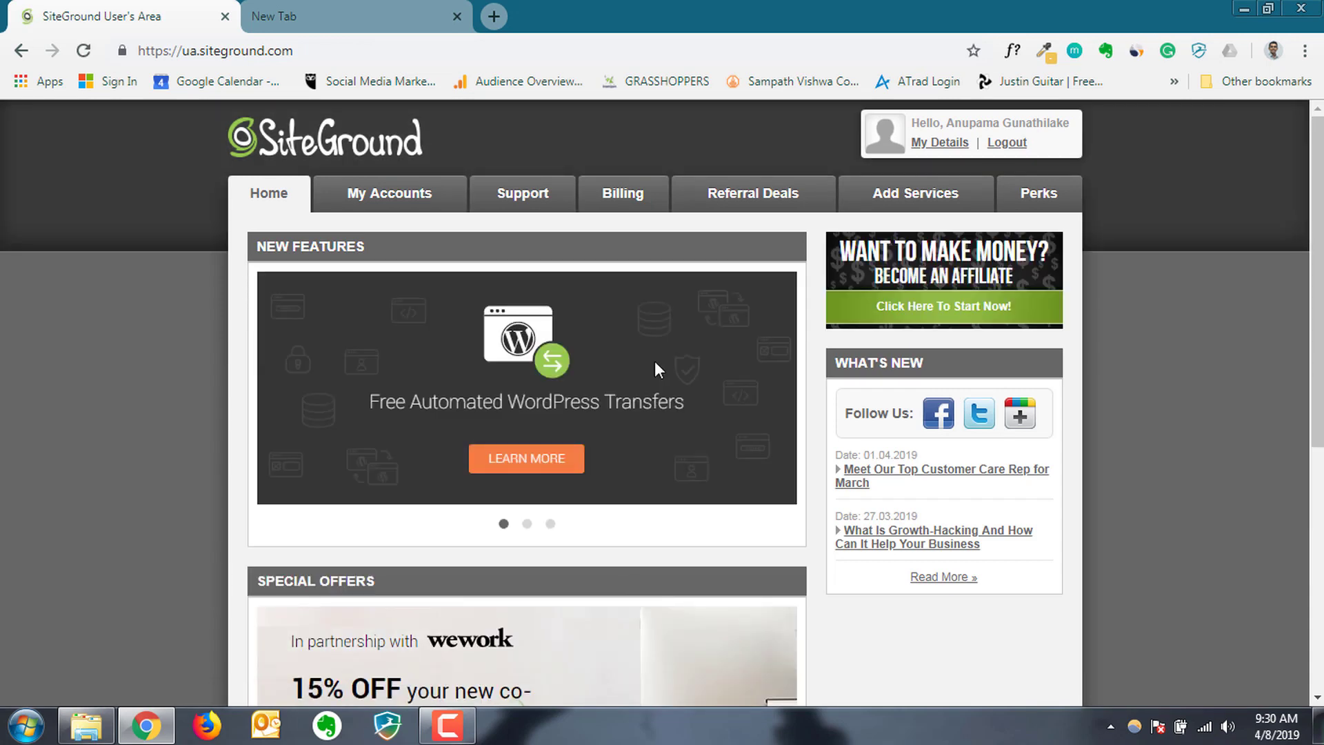
scroll(656, 362, "down", 5)
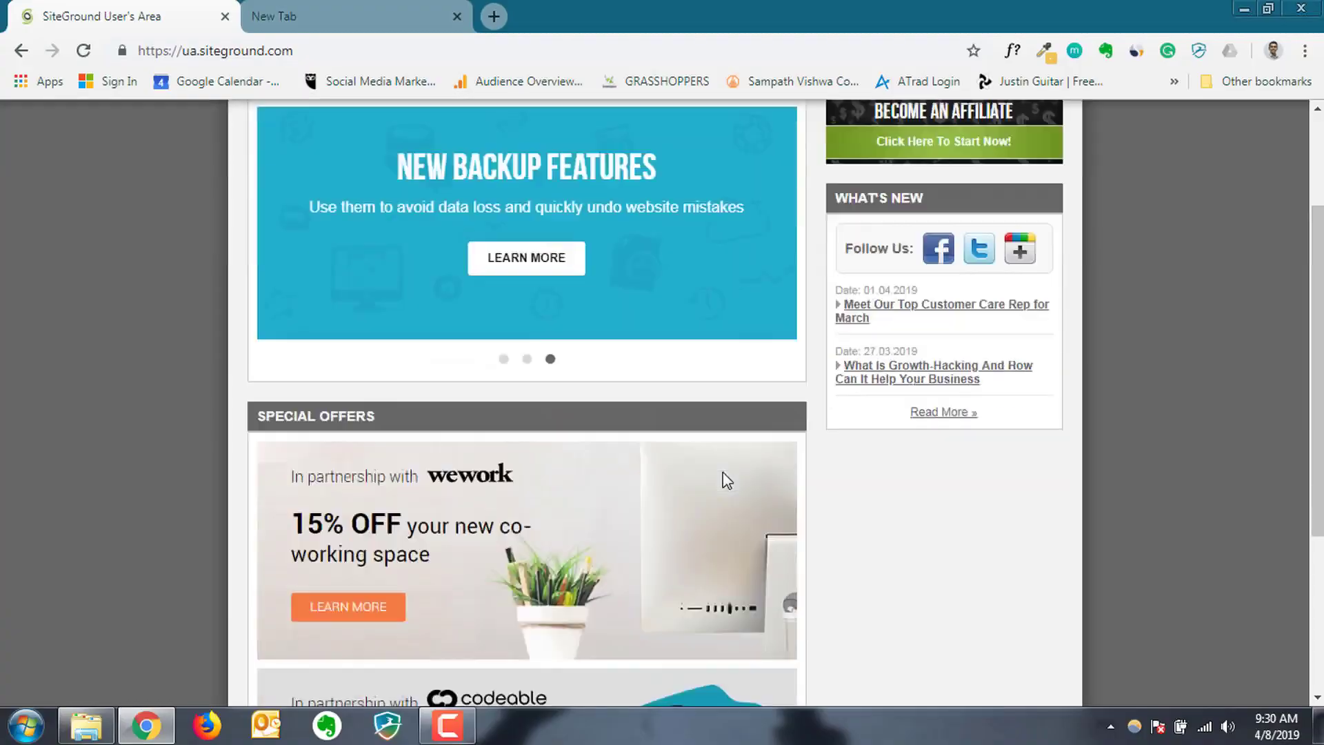
- Find mohksha.lk's nameservers ns1/ns2.sgp83.siteground.asia, then return to the domains.lk tab
scroll(722, 486, "down", 3)
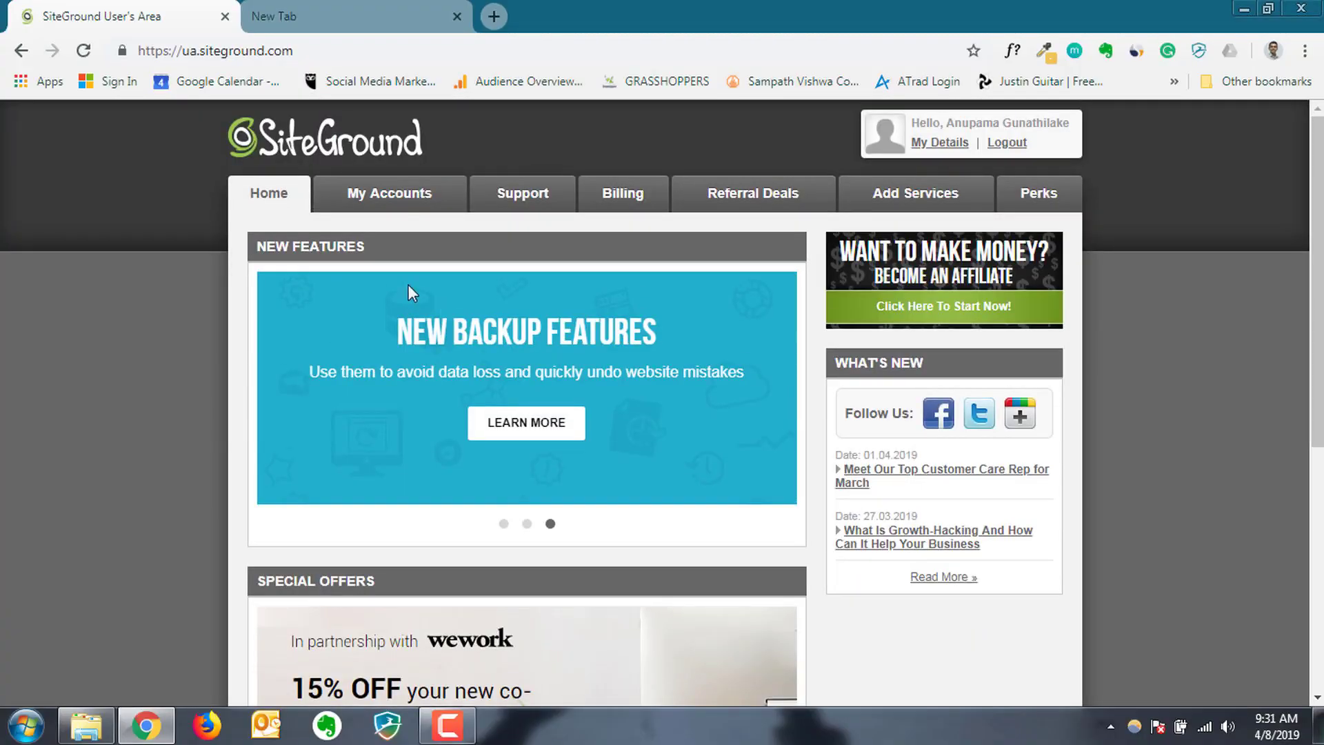
left_click(398, 194)
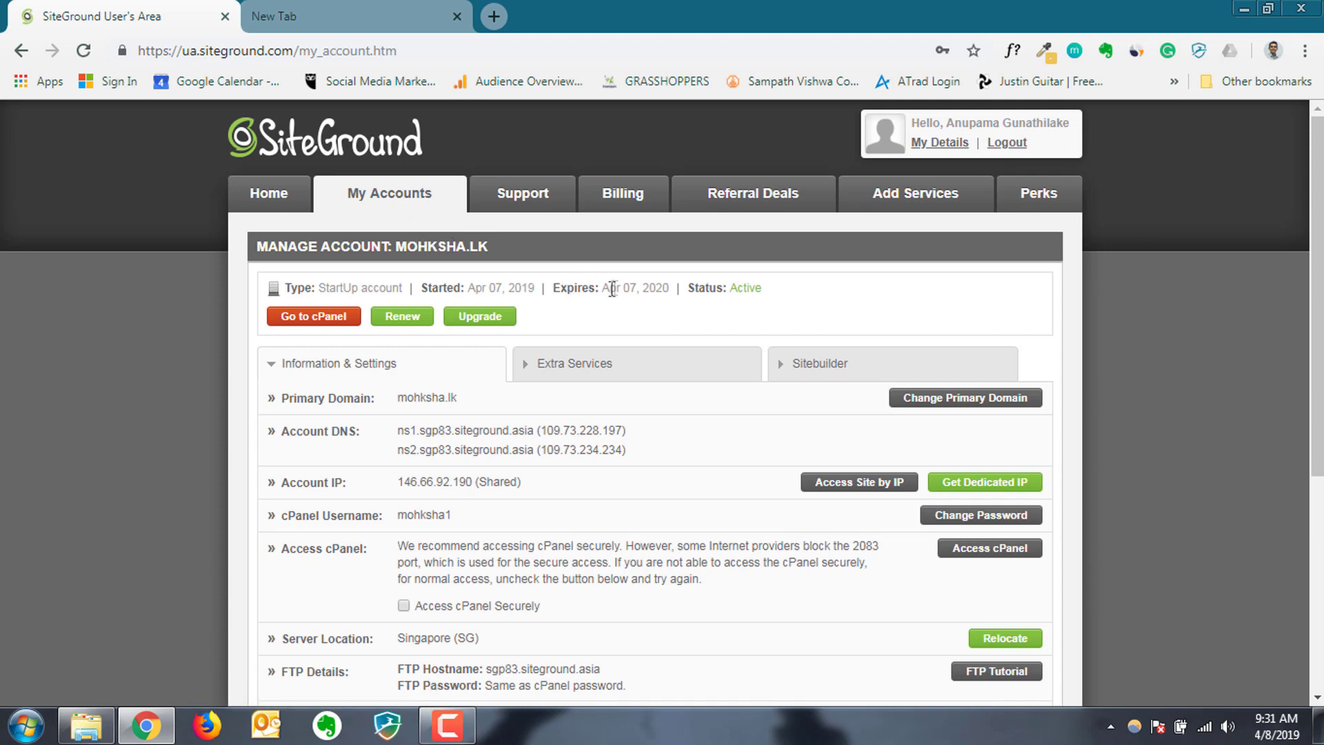
scroll(612, 289, "down", 2)
left_click_drag(538, 285, 391, 273)
left_click(355, 277)
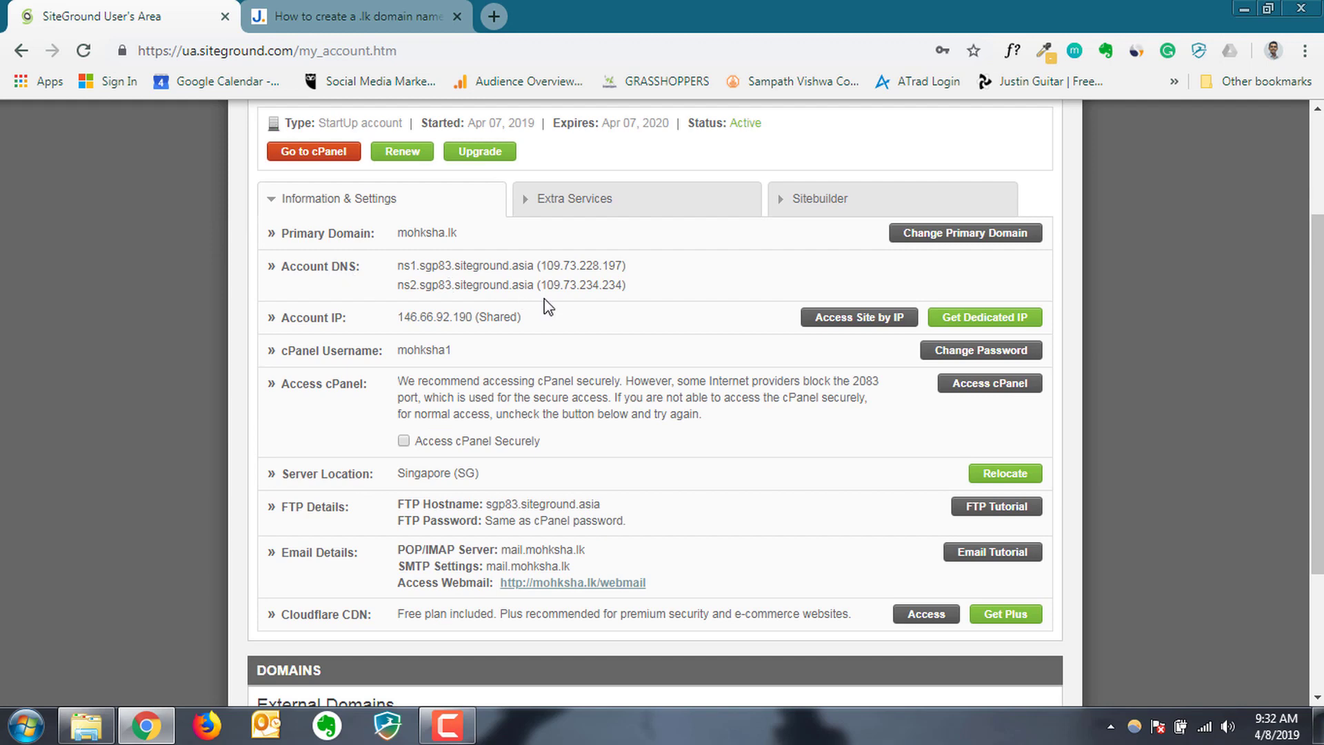
left_click(372, 5)
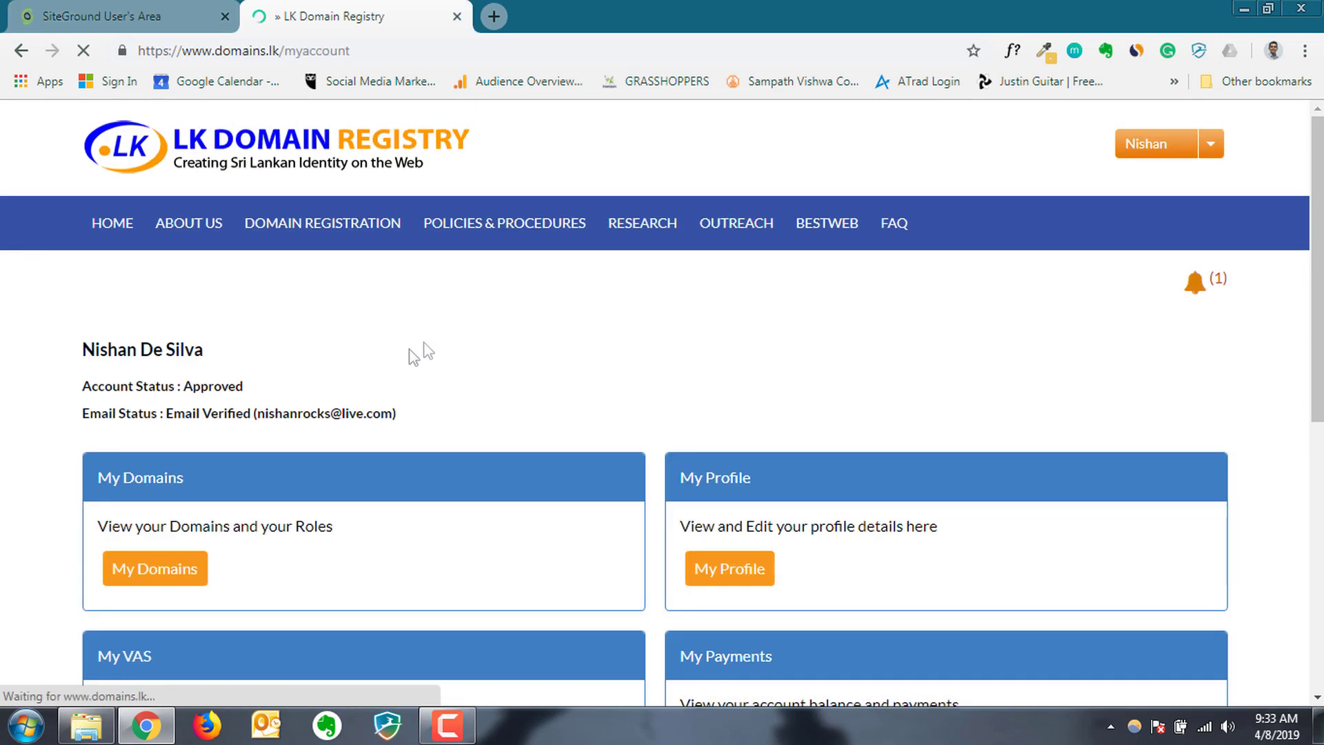
- Open Your Domain List and edit the records of mohksha.lk
left_click(150, 574)
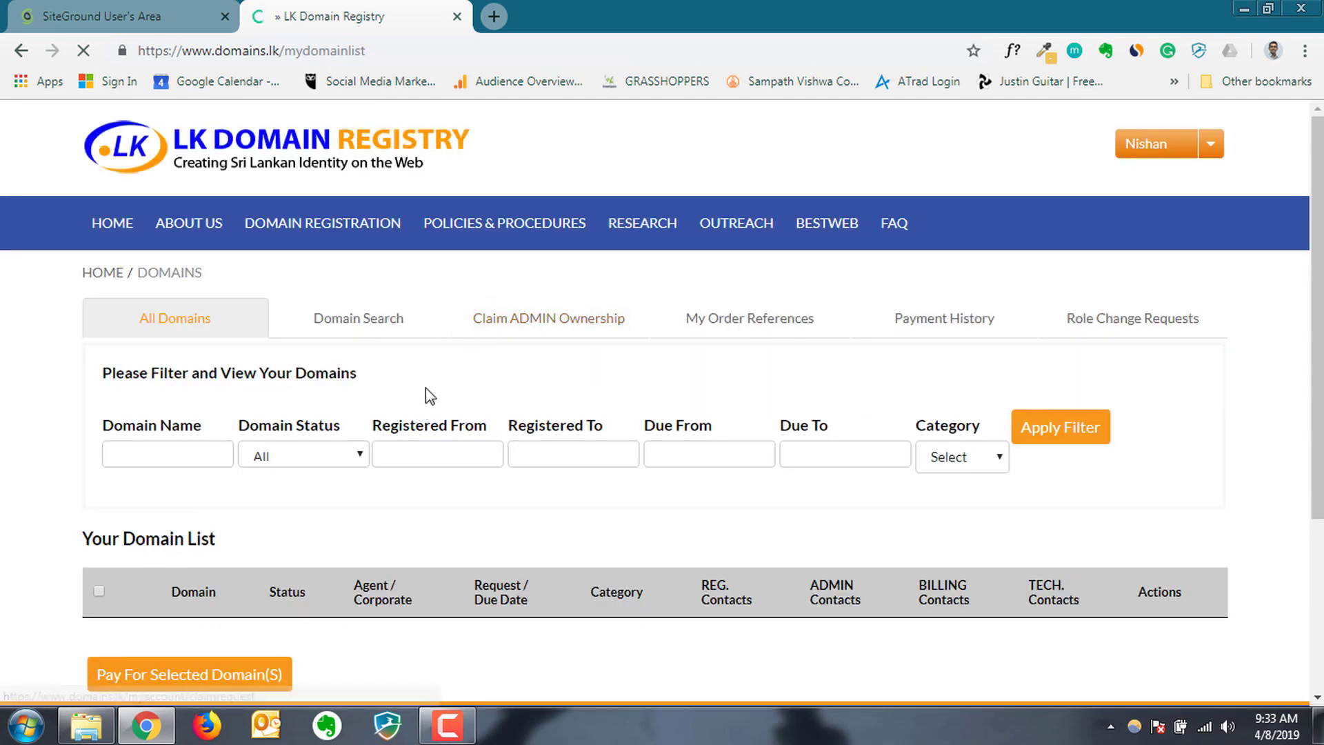
scroll(425, 391, "down", 4)
scroll(425, 391, "up", 3)
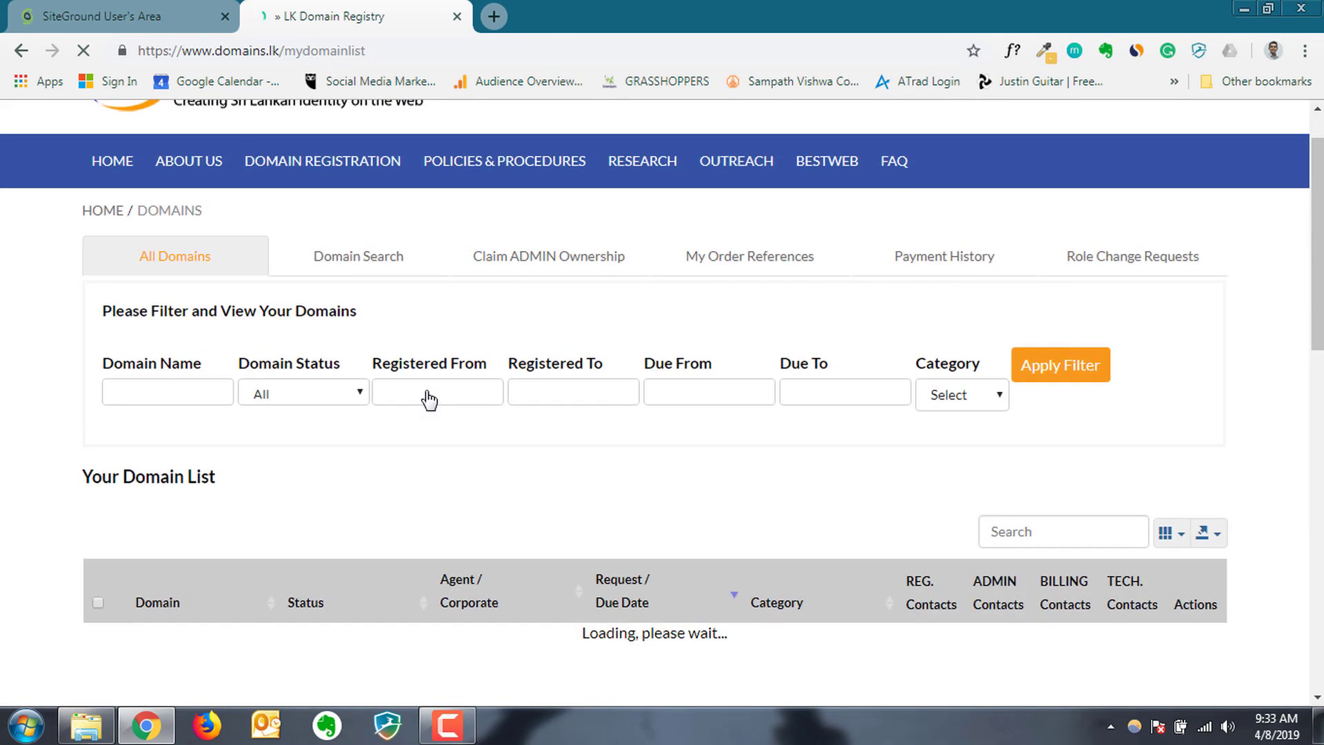
scroll(429, 399, "down", 3)
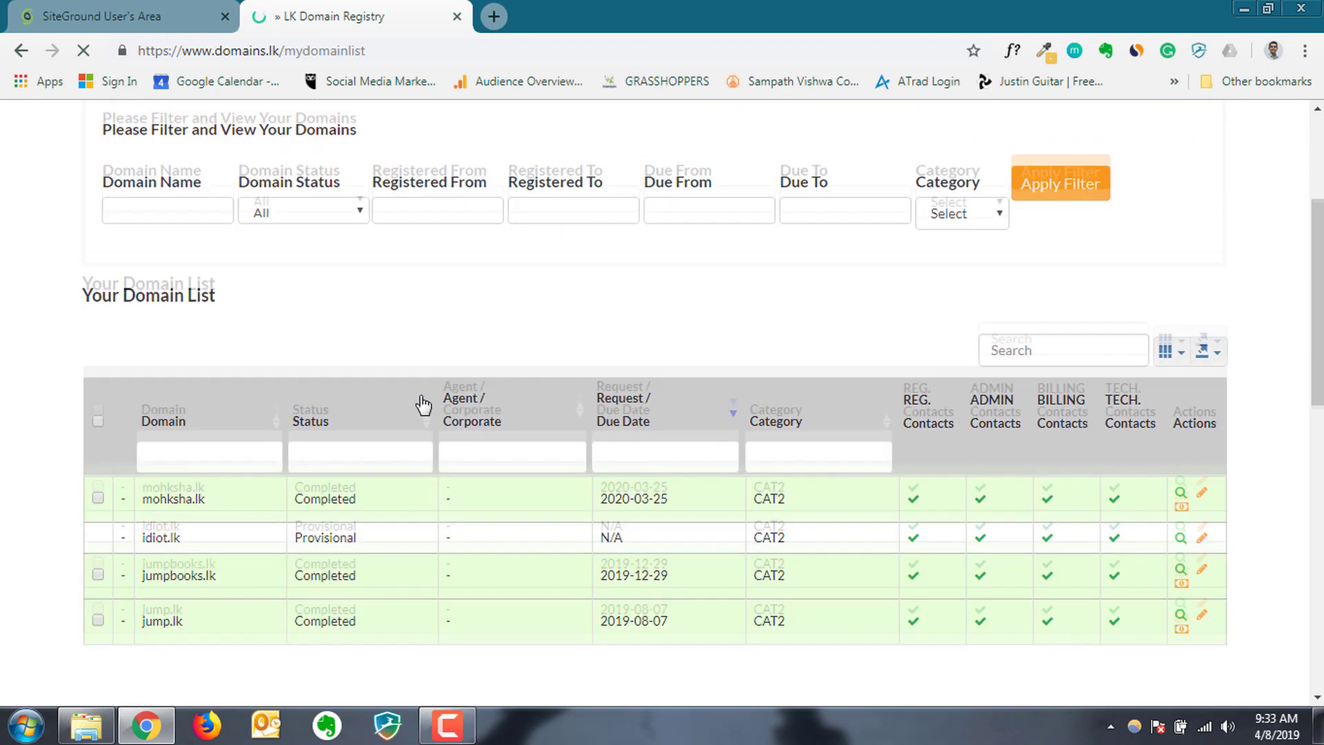
scroll(424, 405, "down", 2)
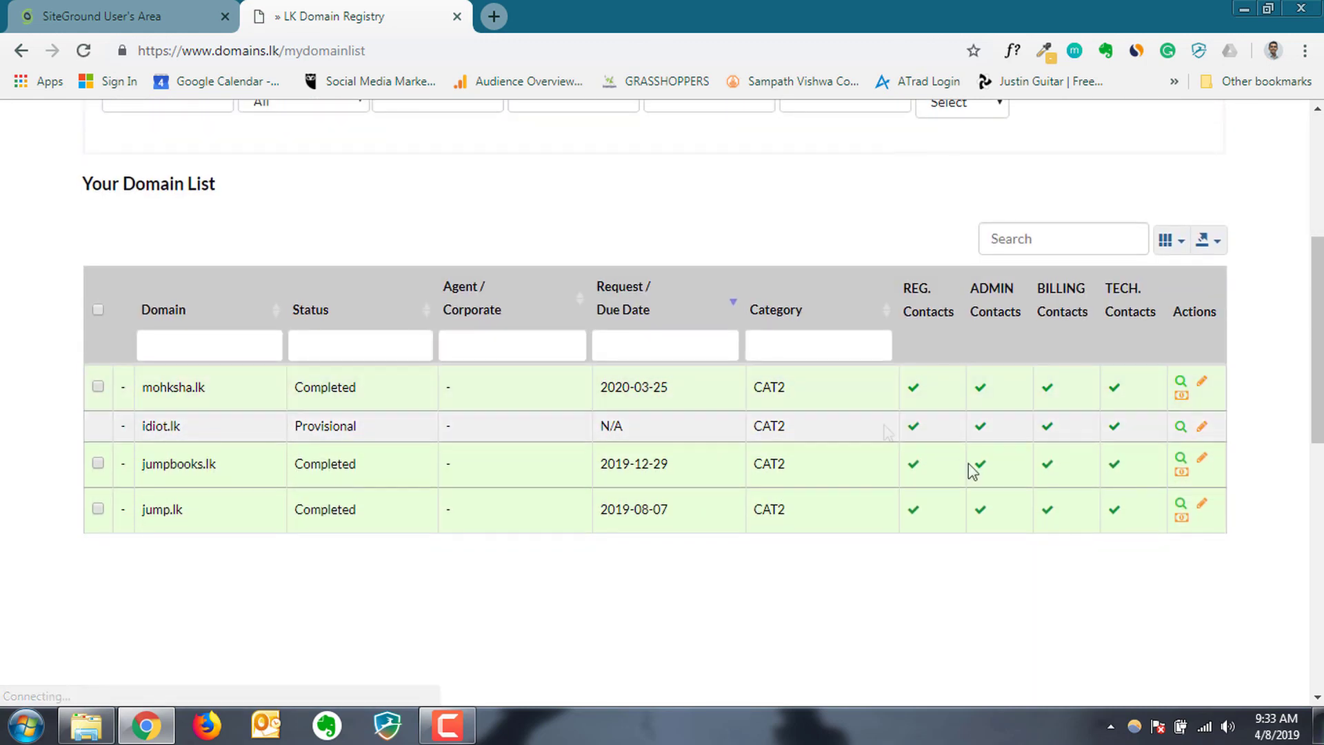
left_click(1203, 387)
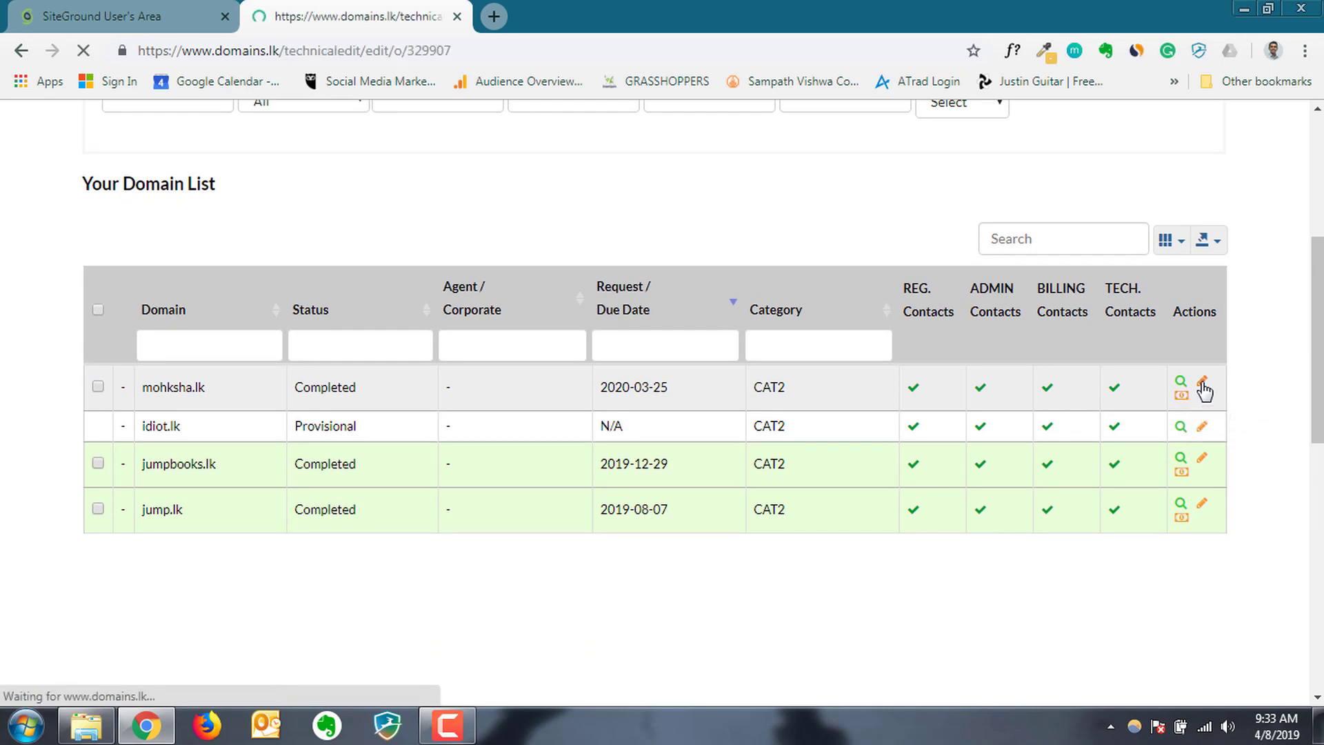
- Check mohksha.lk's existing single TXT record and open the record type list for Name Server entries
scroll(553, 330, "down", 3)
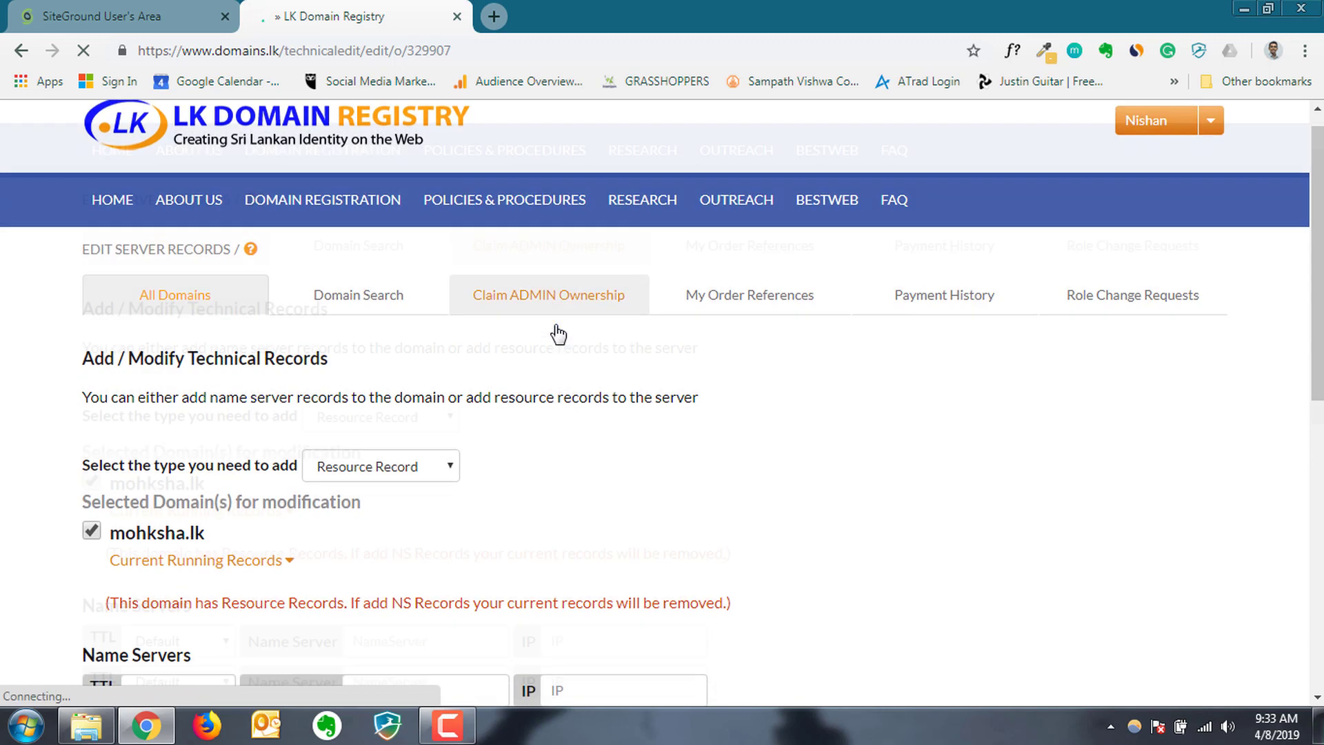
scroll(559, 334, "down", 1)
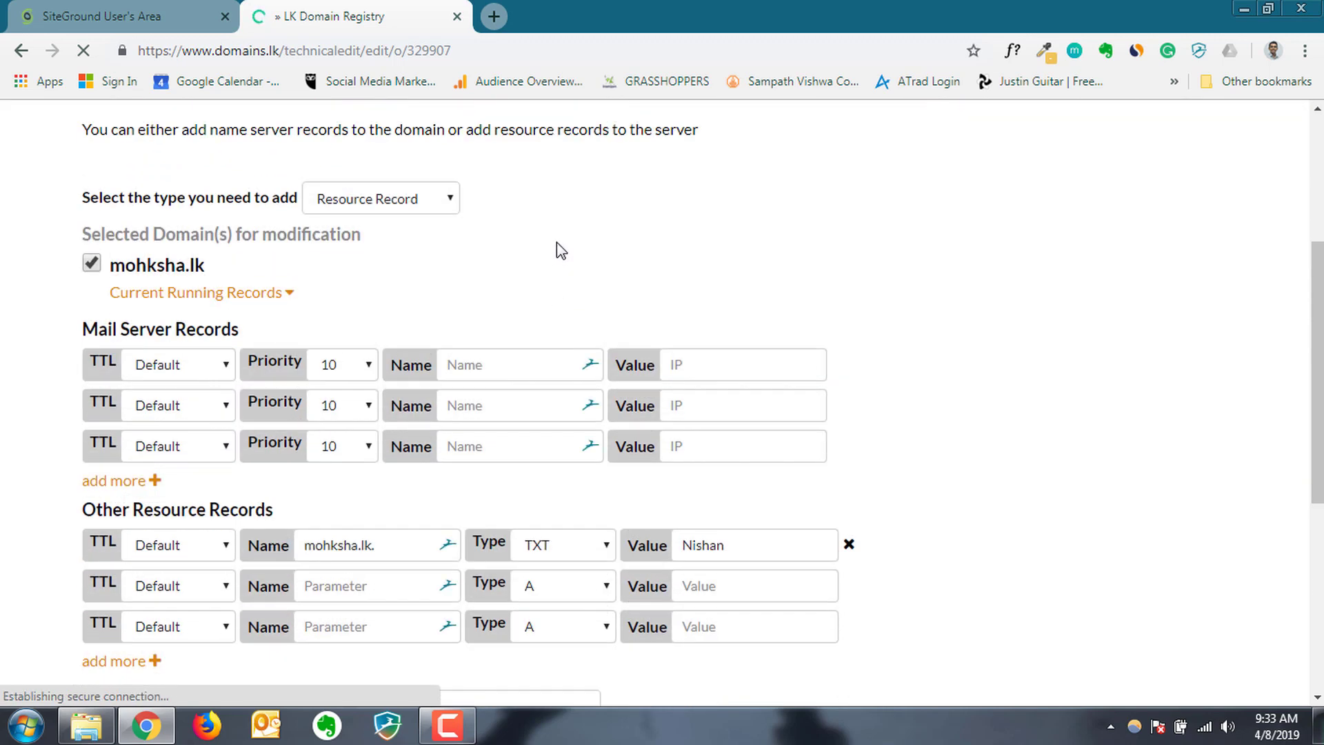
scroll(527, 252, "down", 3)
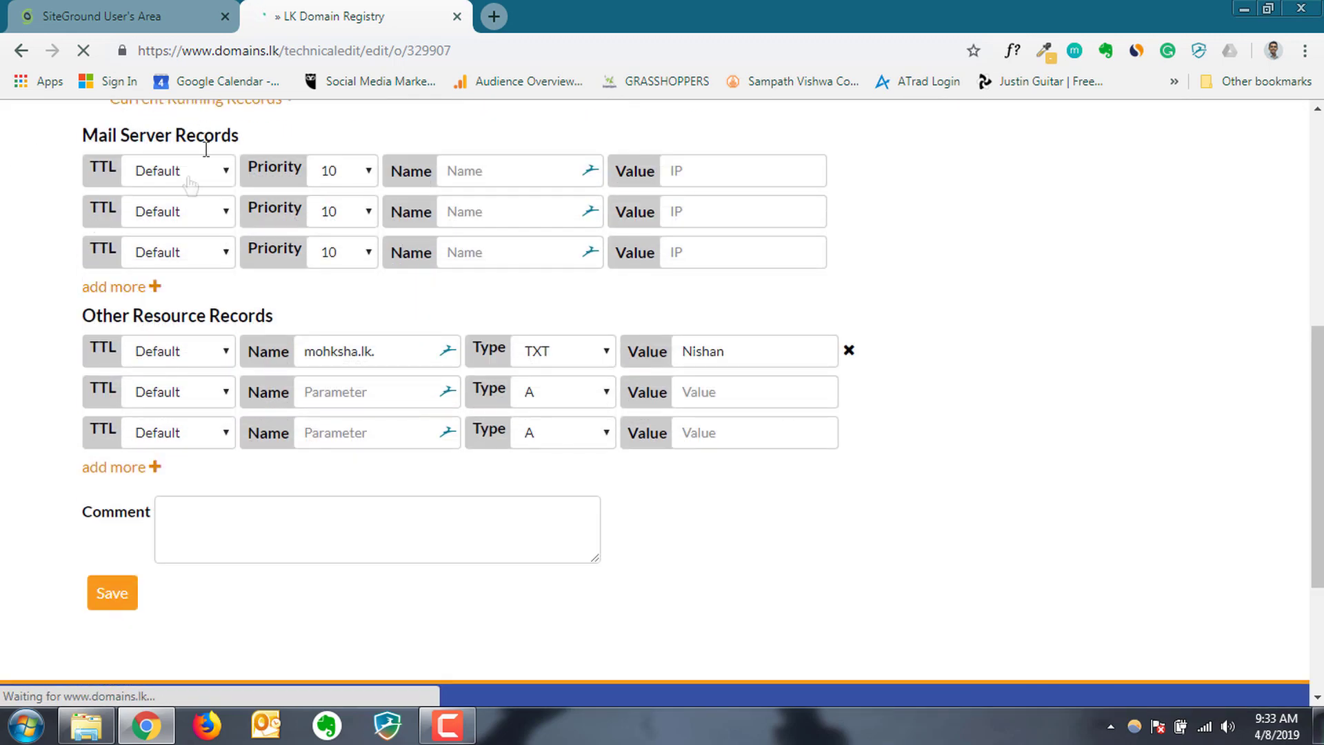
scroll(250, 226, "up", 3)
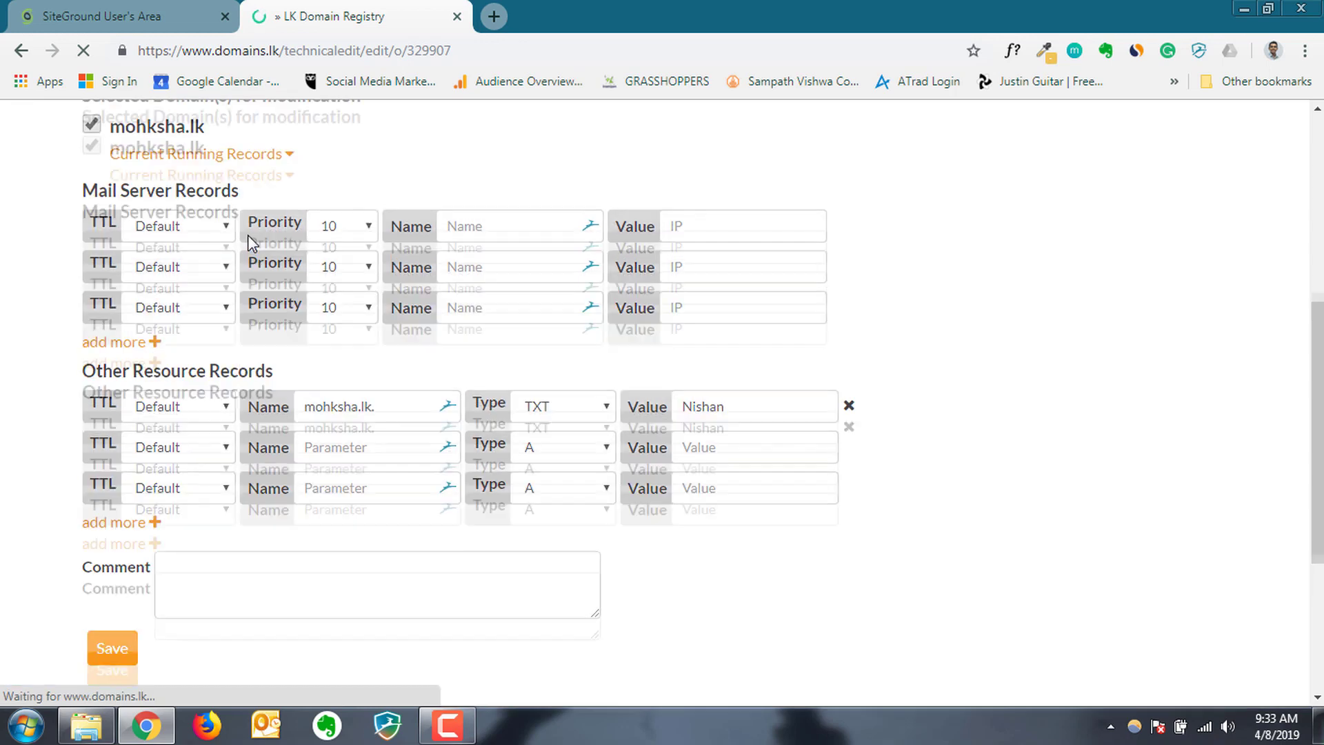
mouse_move(250, 314)
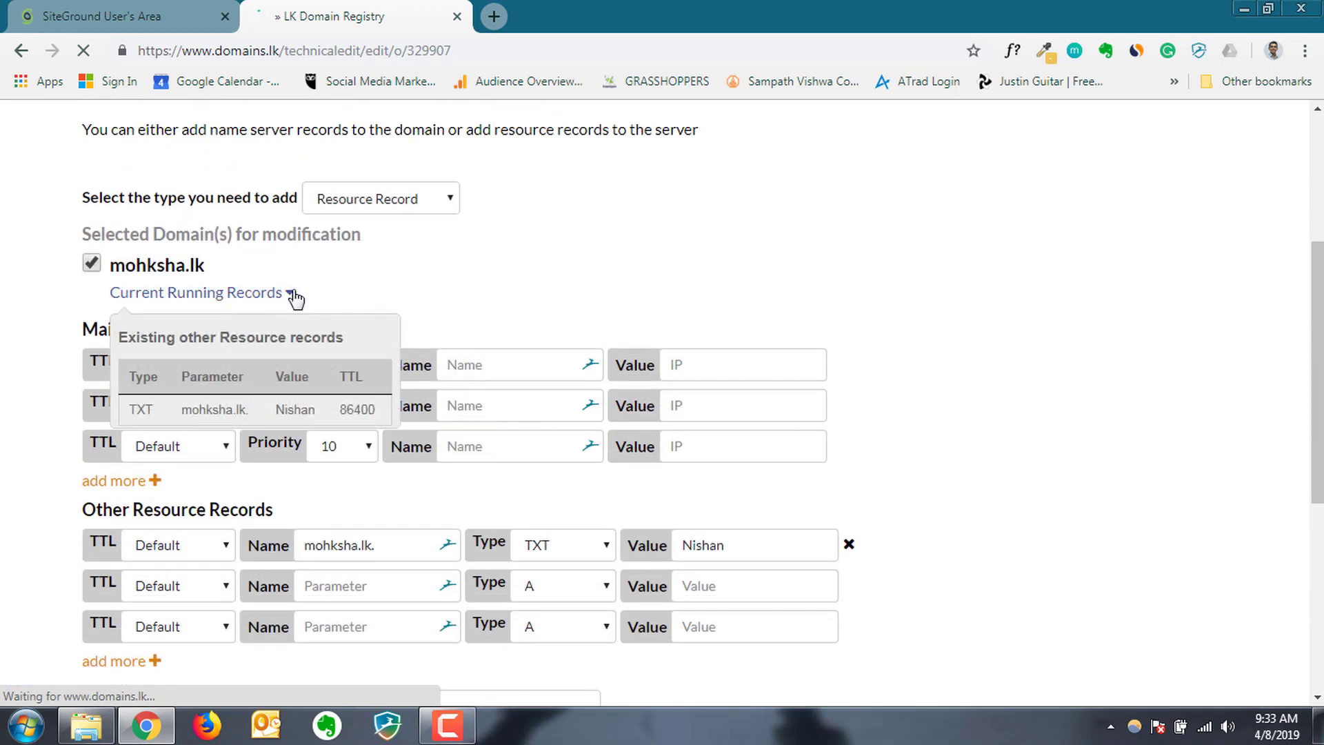
left_click(433, 201)
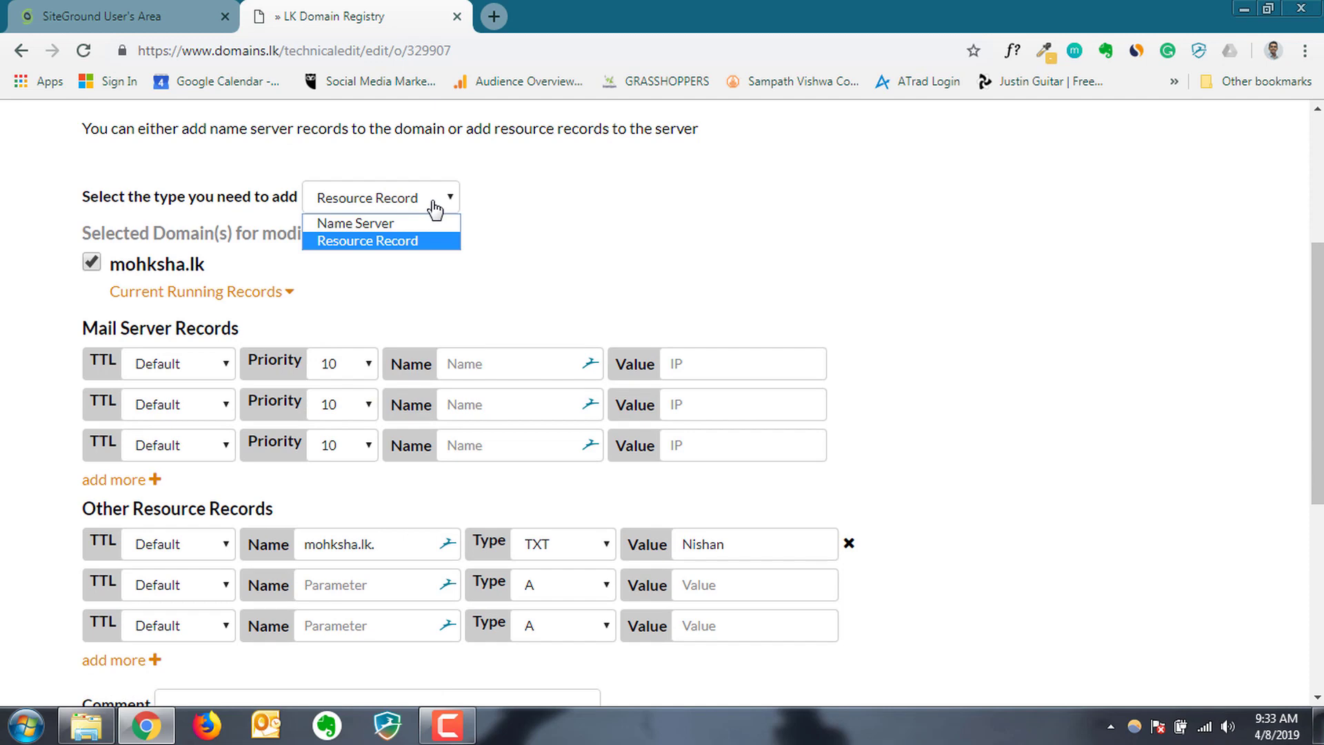
scroll(515, 237, "up", 3)
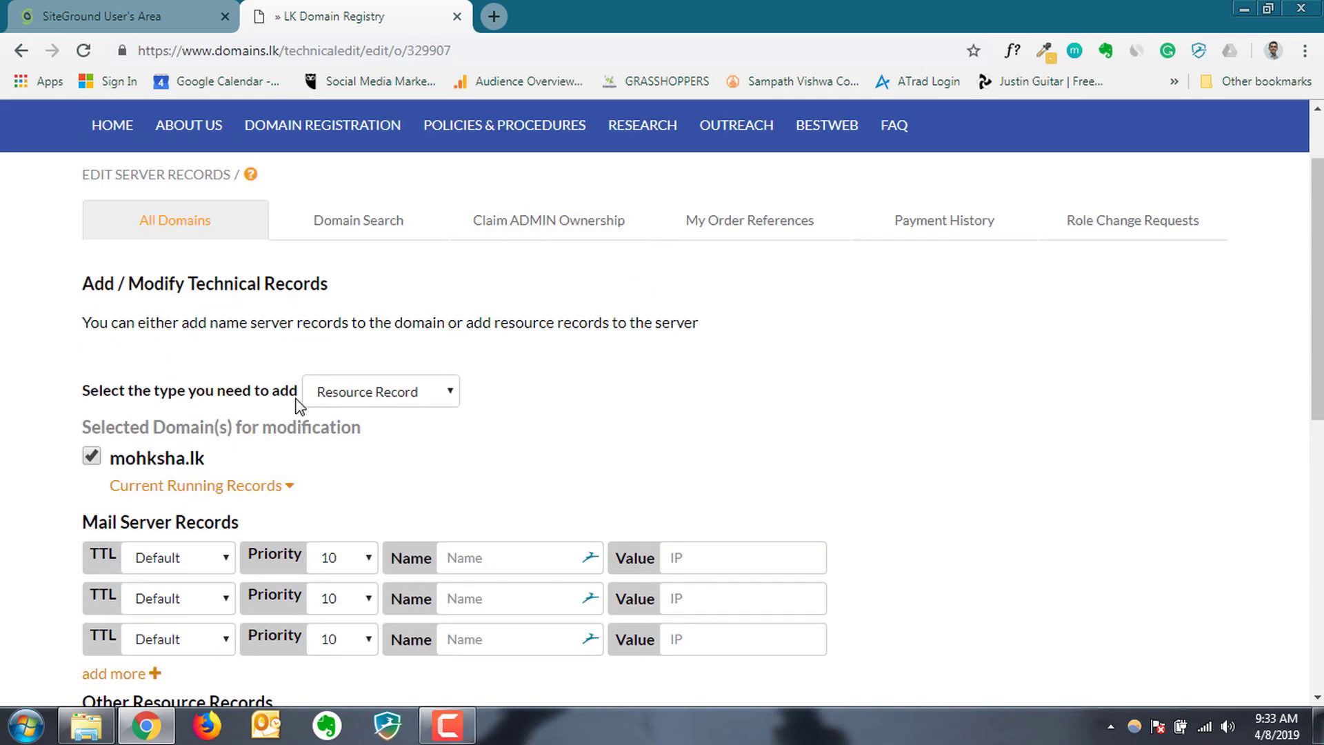
scroll(483, 352, "down", 3)
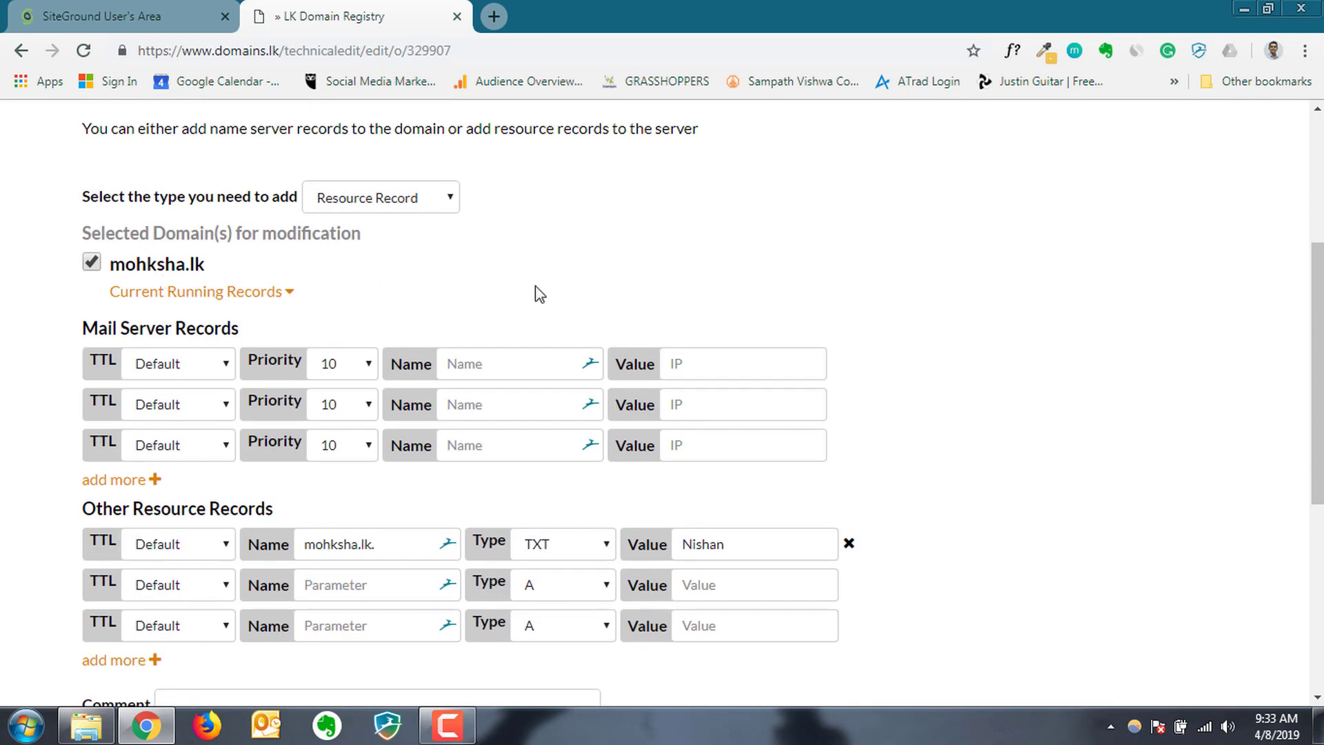
scroll(508, 429, "up", 2)
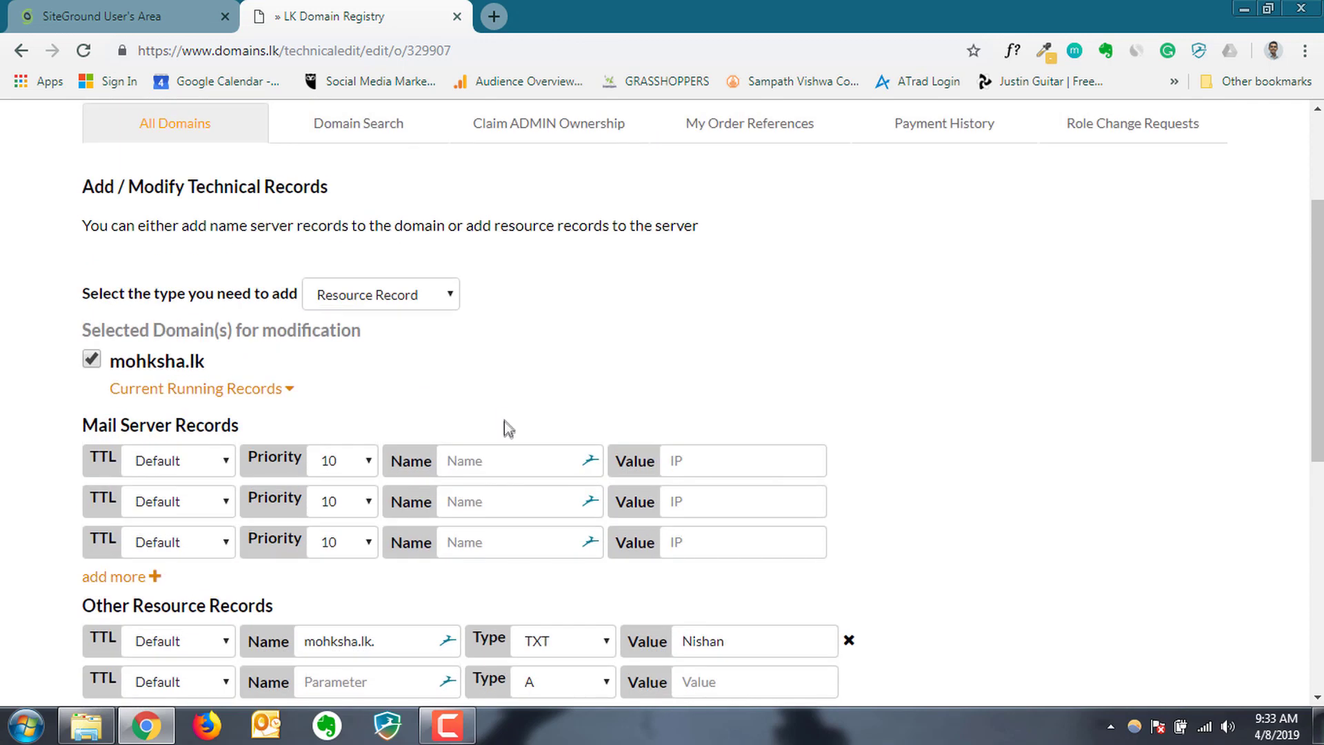
left_click(437, 304)
- Switch mohksha.lk's record type to Name Server and enter ns1.sgp83.siteground.asia as the first name server
left_click(437, 320)
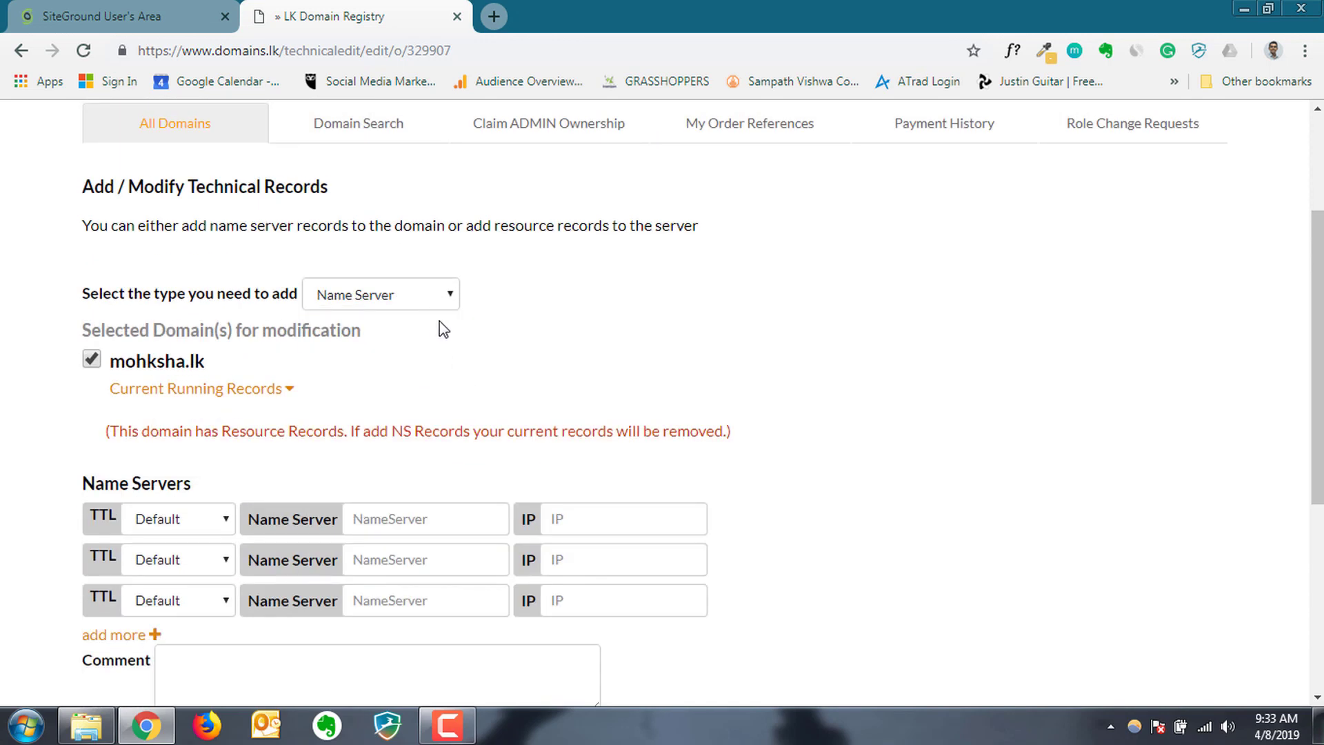
scroll(442, 331, "down", 2)
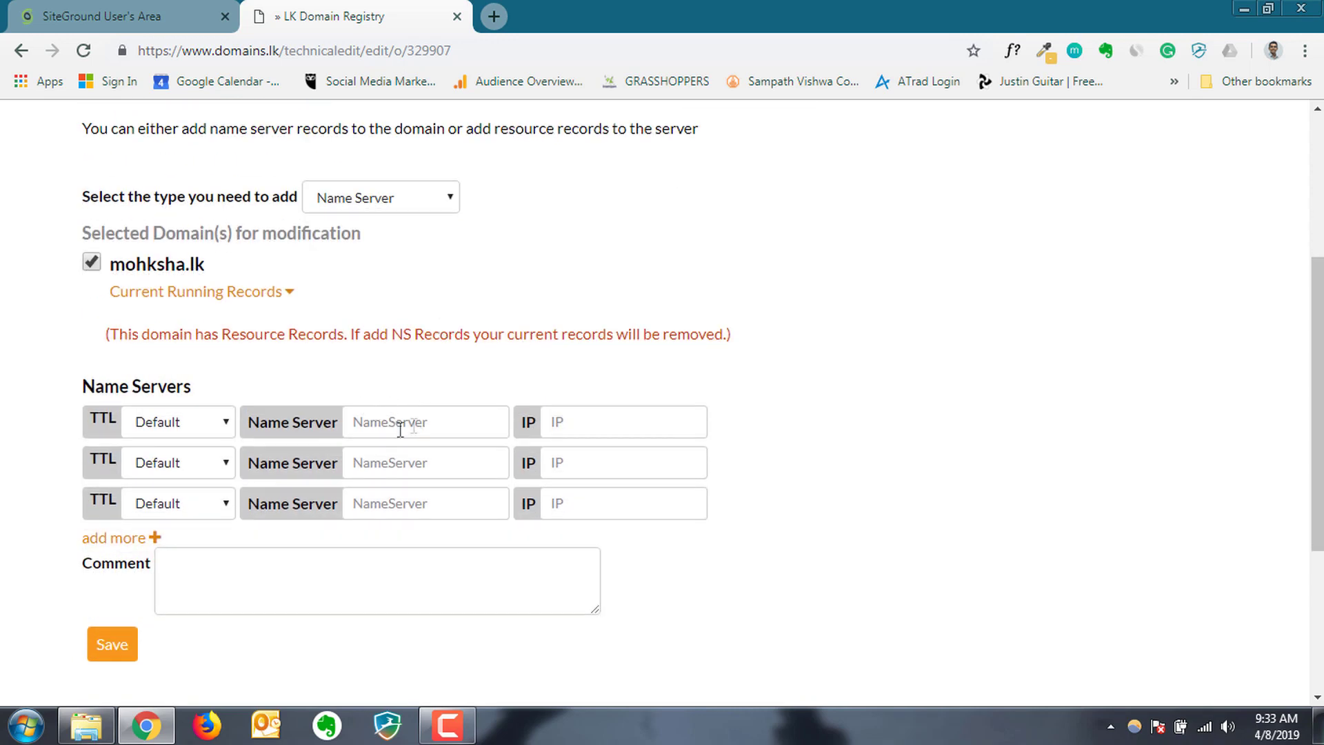
left_click(179, 8)
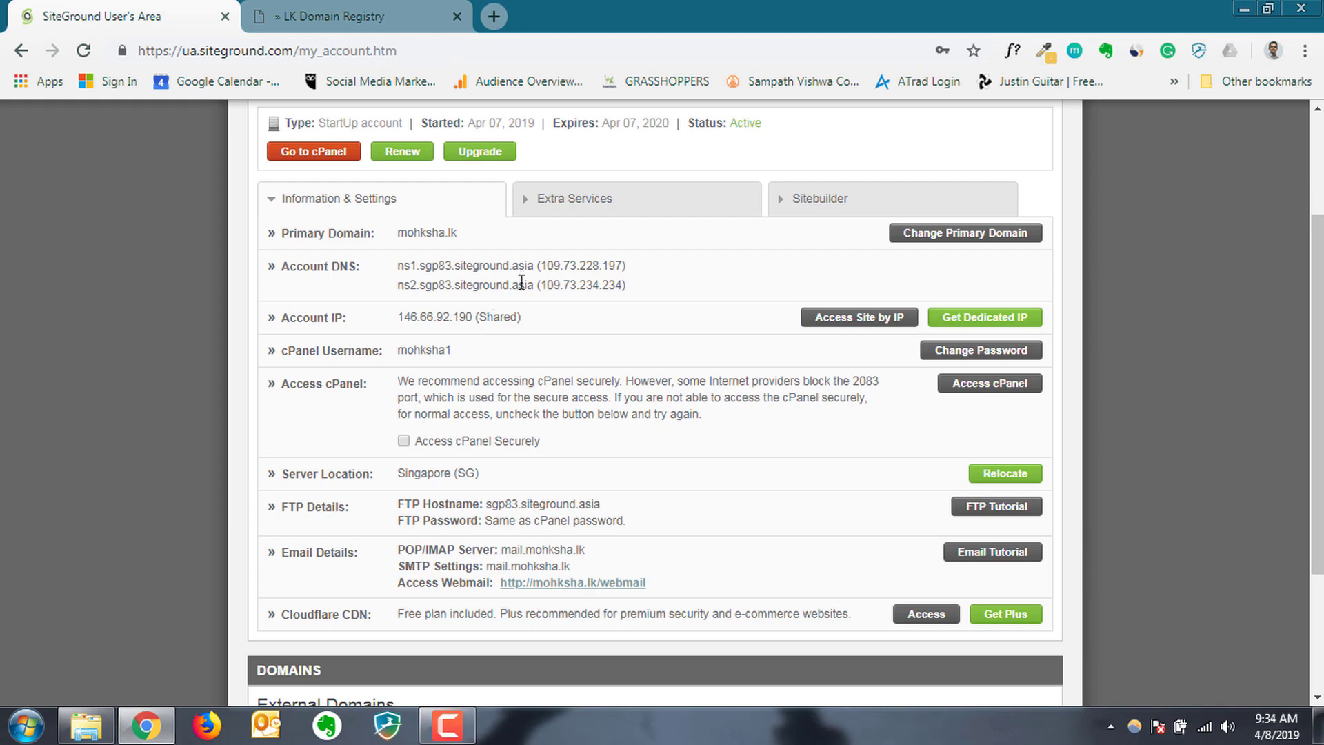
left_click_drag(534, 267, 394, 266)
key("ctrl+c")
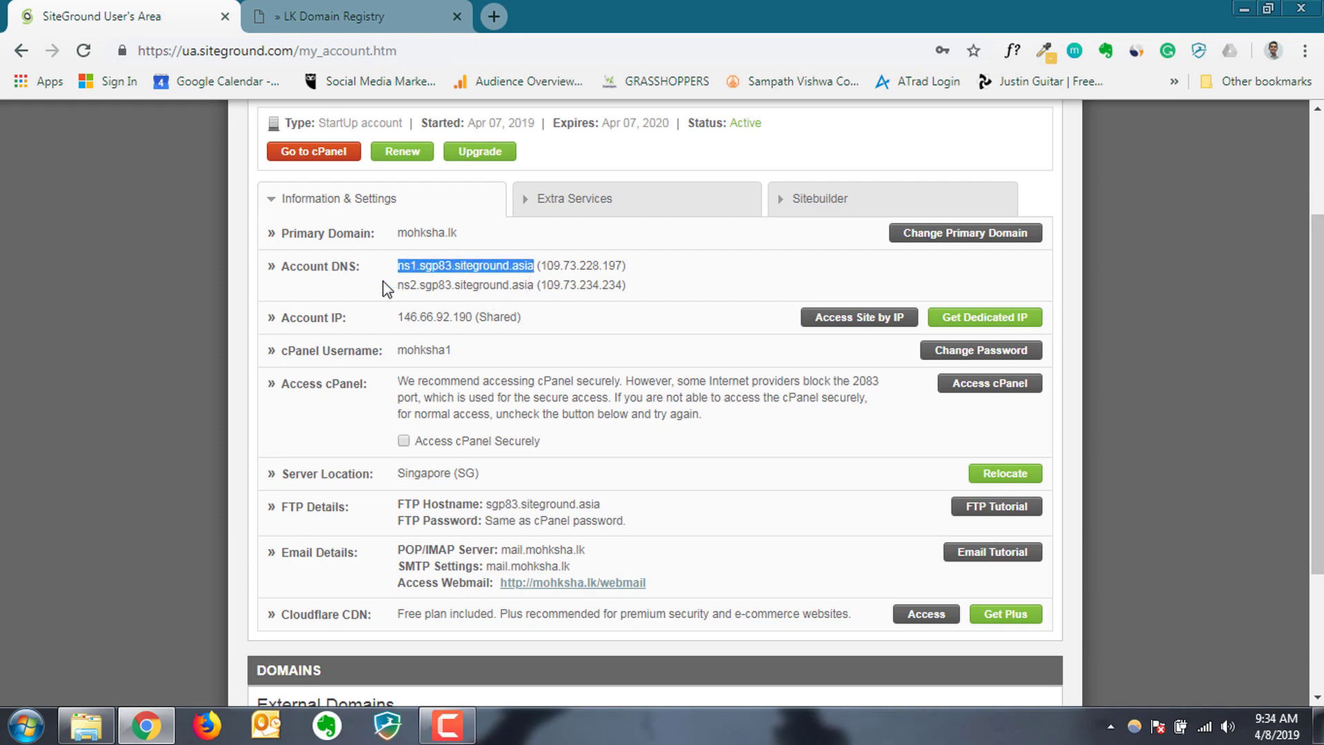
left_click(335, 16)
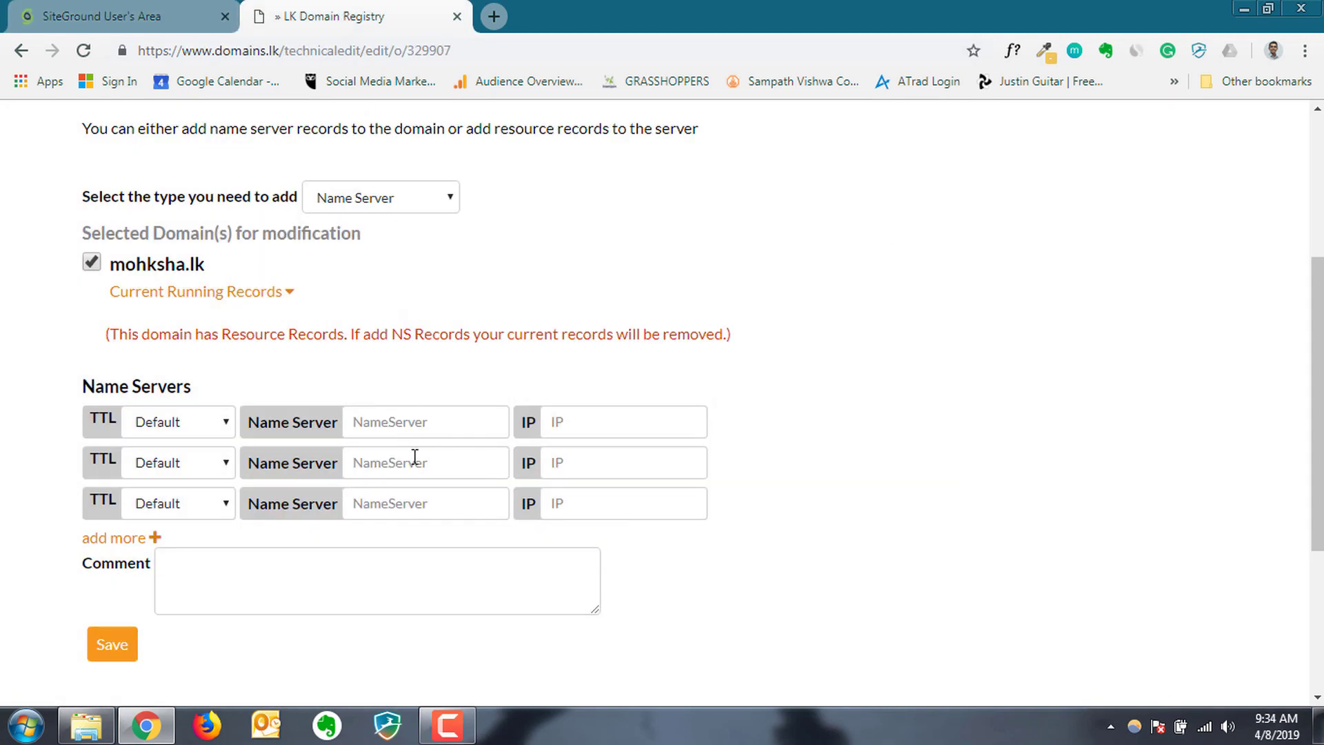
key("ctrl+v")
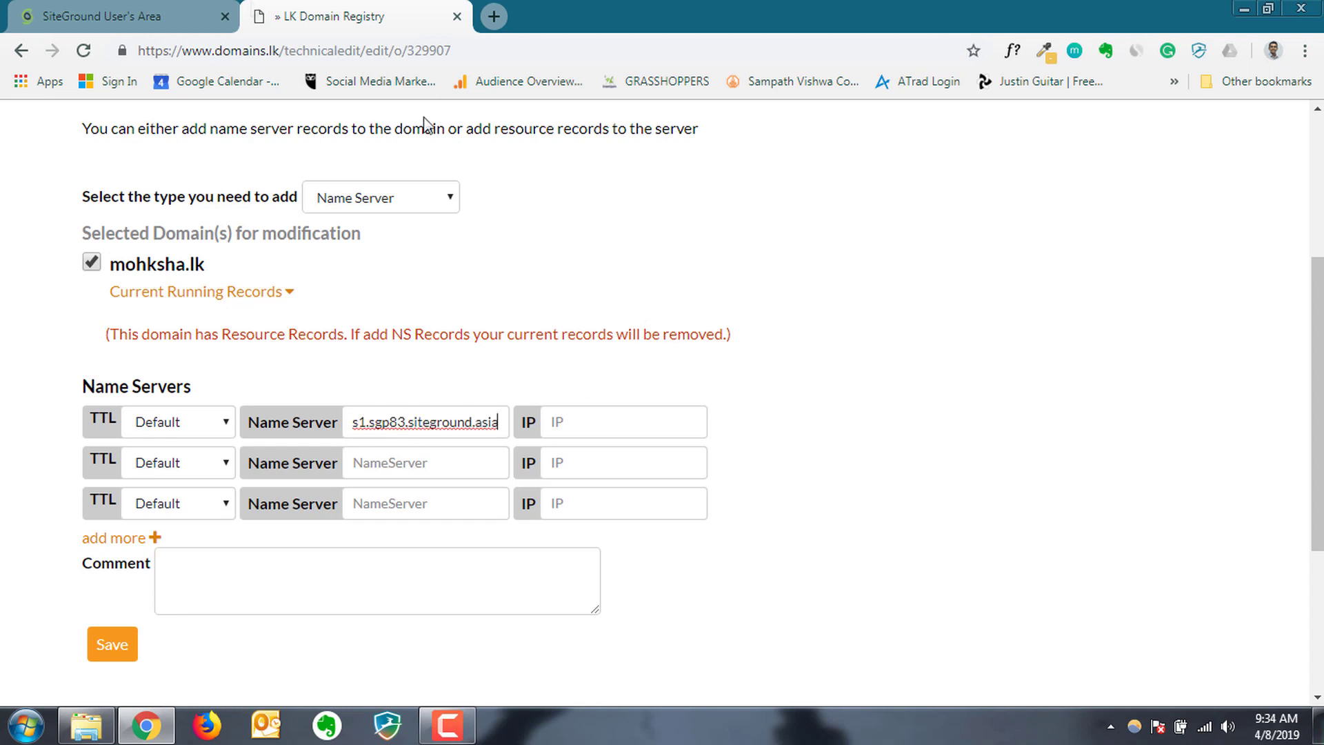
- Copy ns2.sgp83.siteground.asia from SiteGround's account DNS details
left_click(103, 16)
left_click_drag(533, 284, 408, 287)
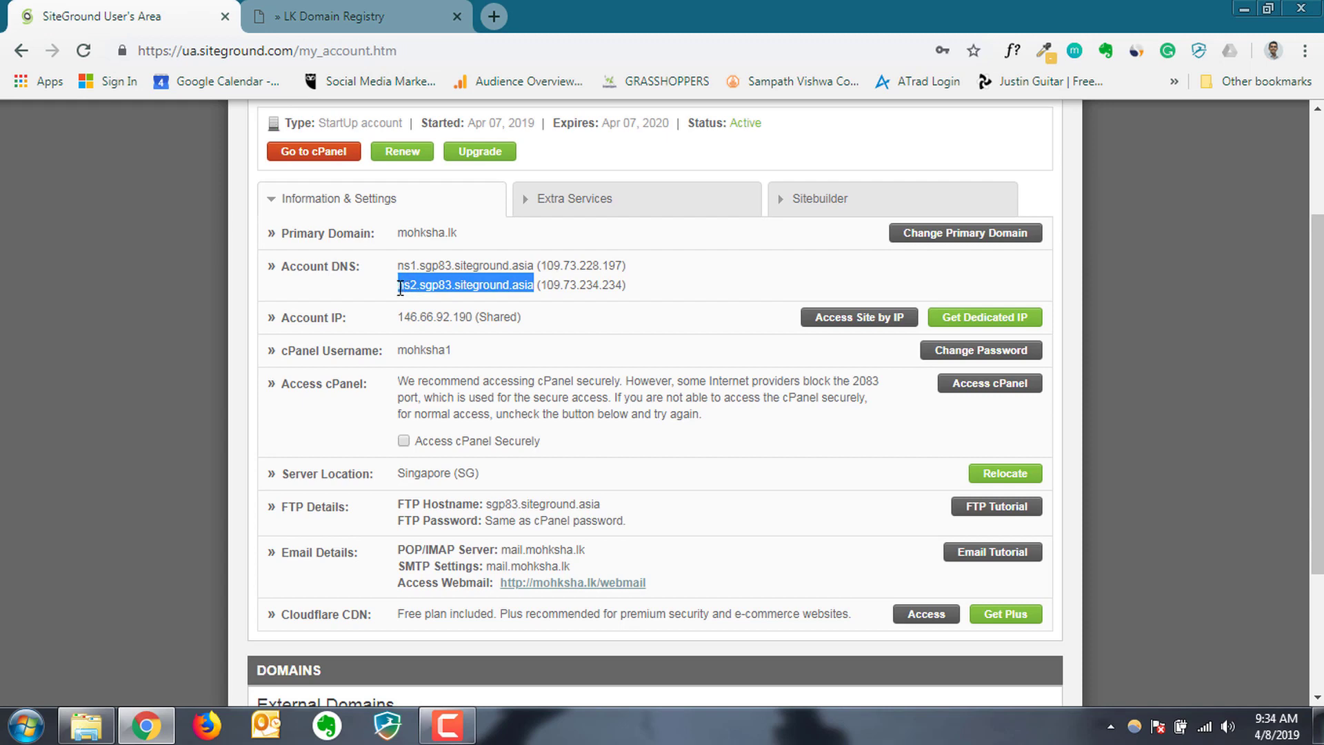
left_click(357, 9)
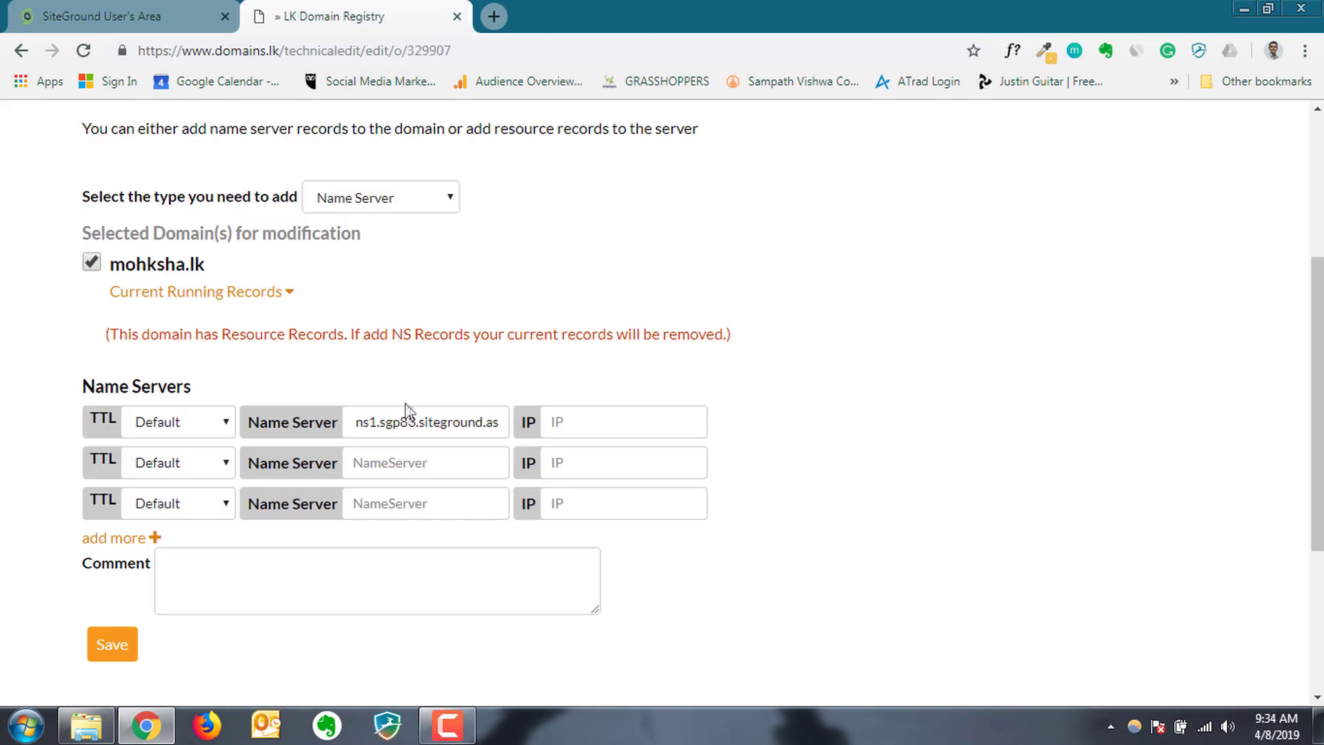
- Enter ns2.sgp83.siteground.asia as the second name server, keep TTL at Default, and save
left_click(373, 464)
type("ns2.sgp83.siteground.asia")
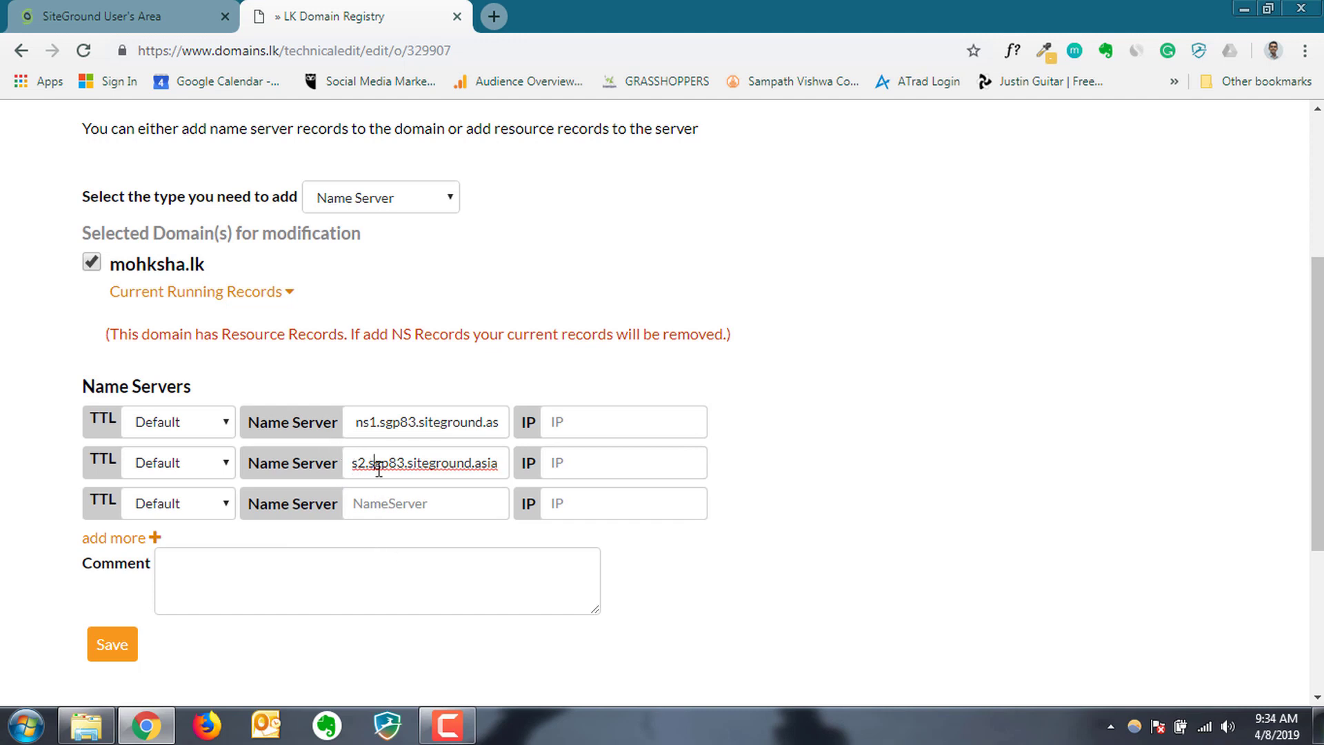
left_click(388, 503)
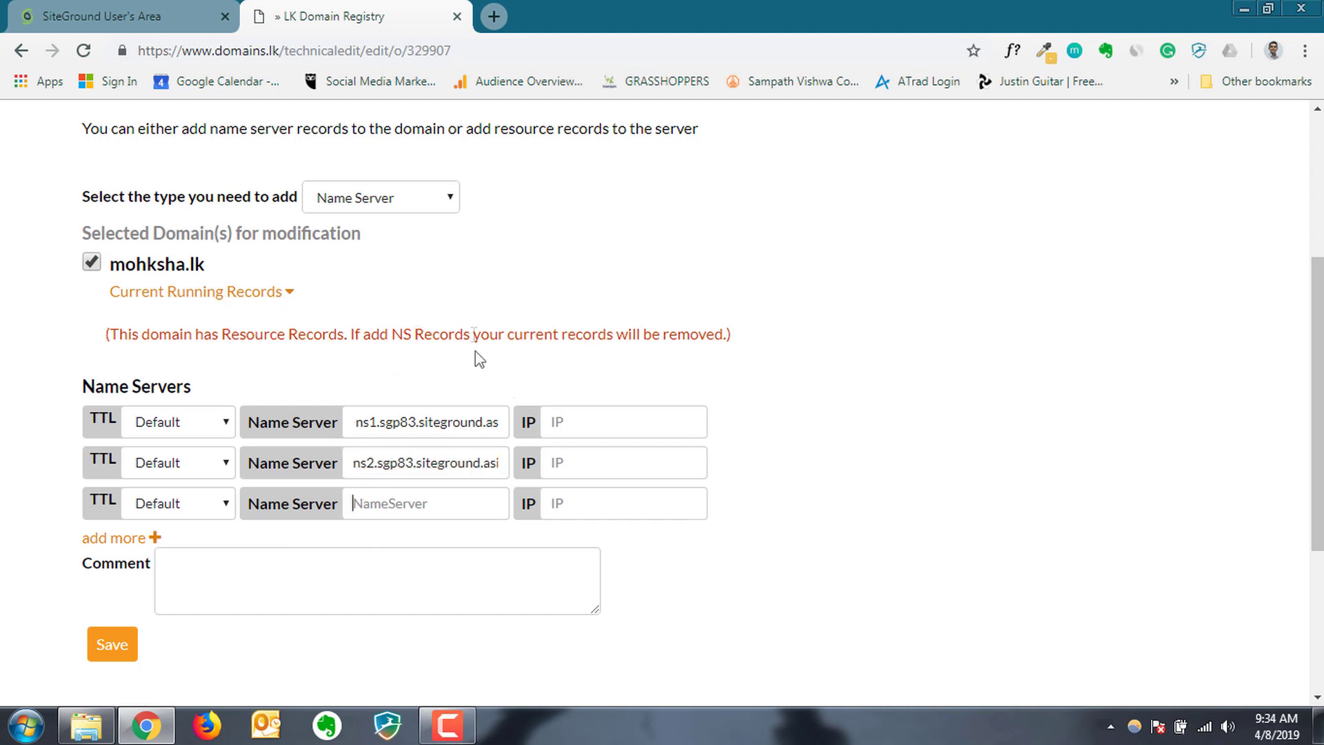
left_click(205, 429)
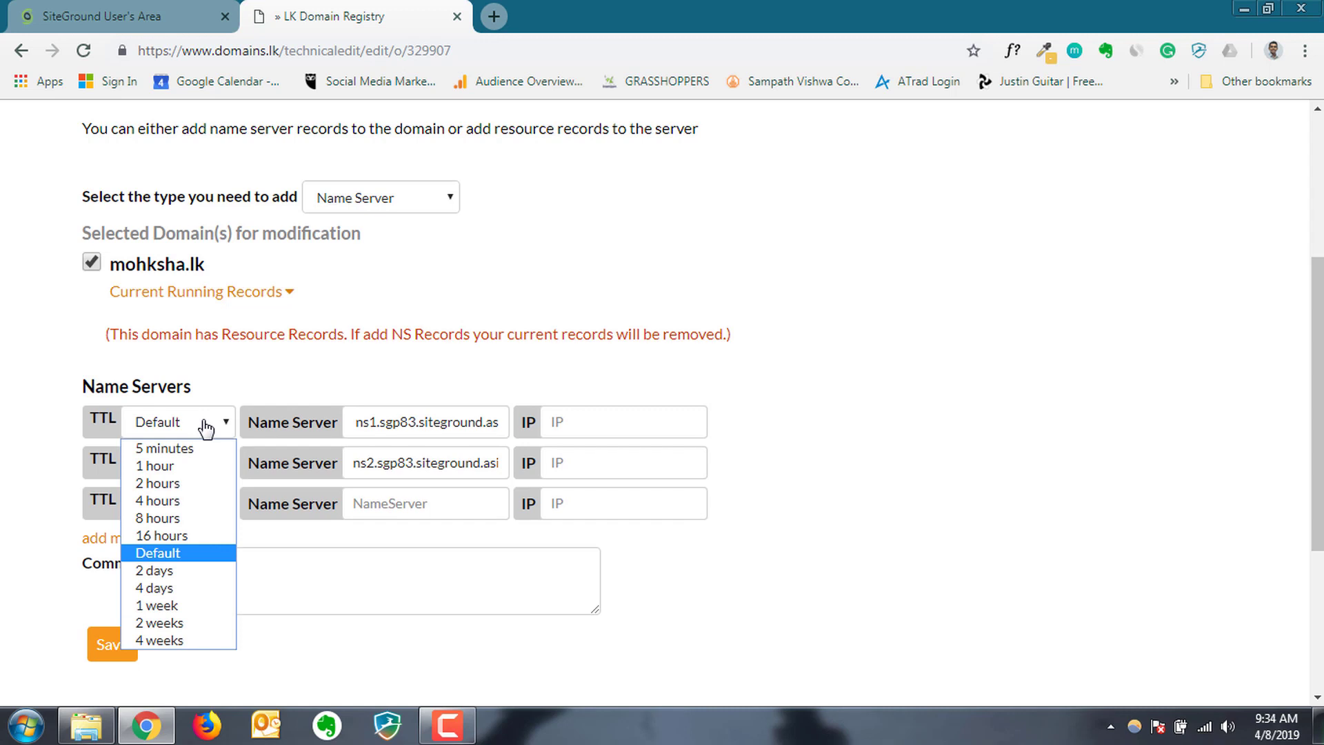
left_click(205, 429)
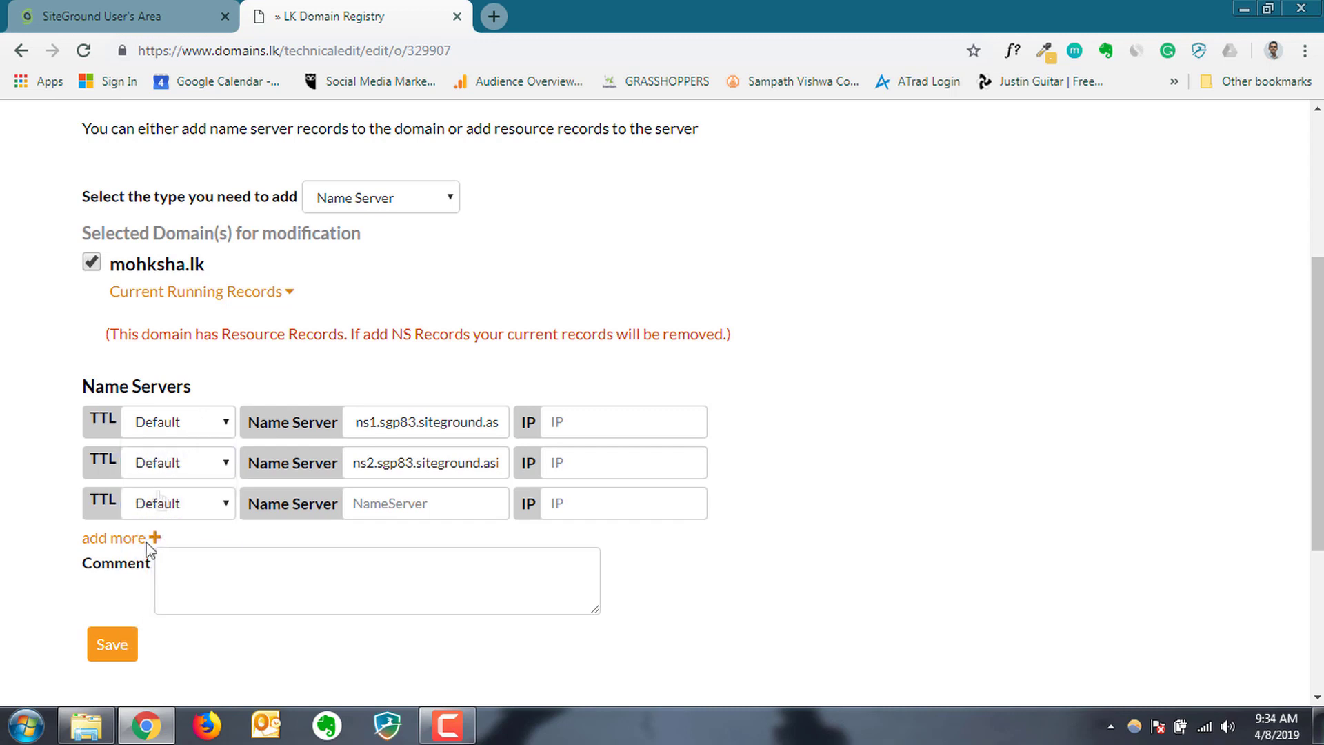
left_click(122, 651)
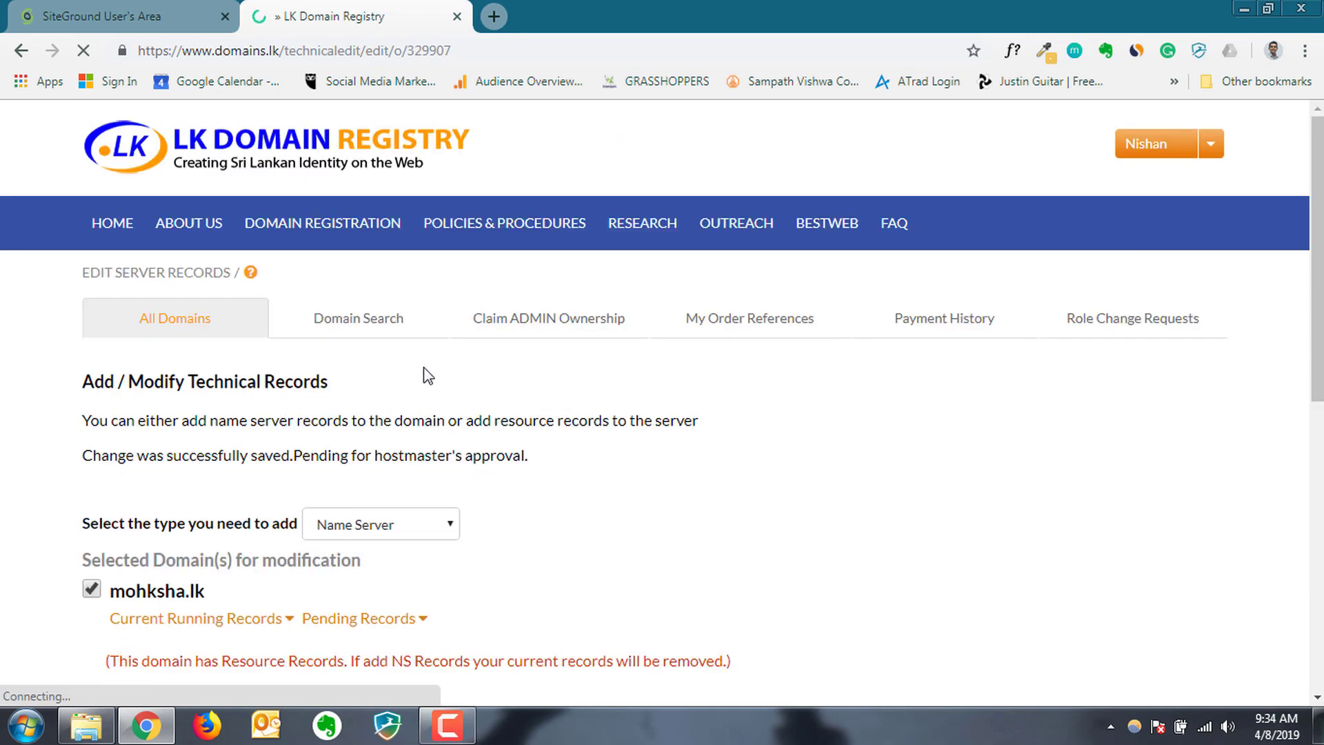
- Check for the 'Change was successfully saved' message and mohksha.lk's Pending Records
scroll(426, 374, "down", 5)
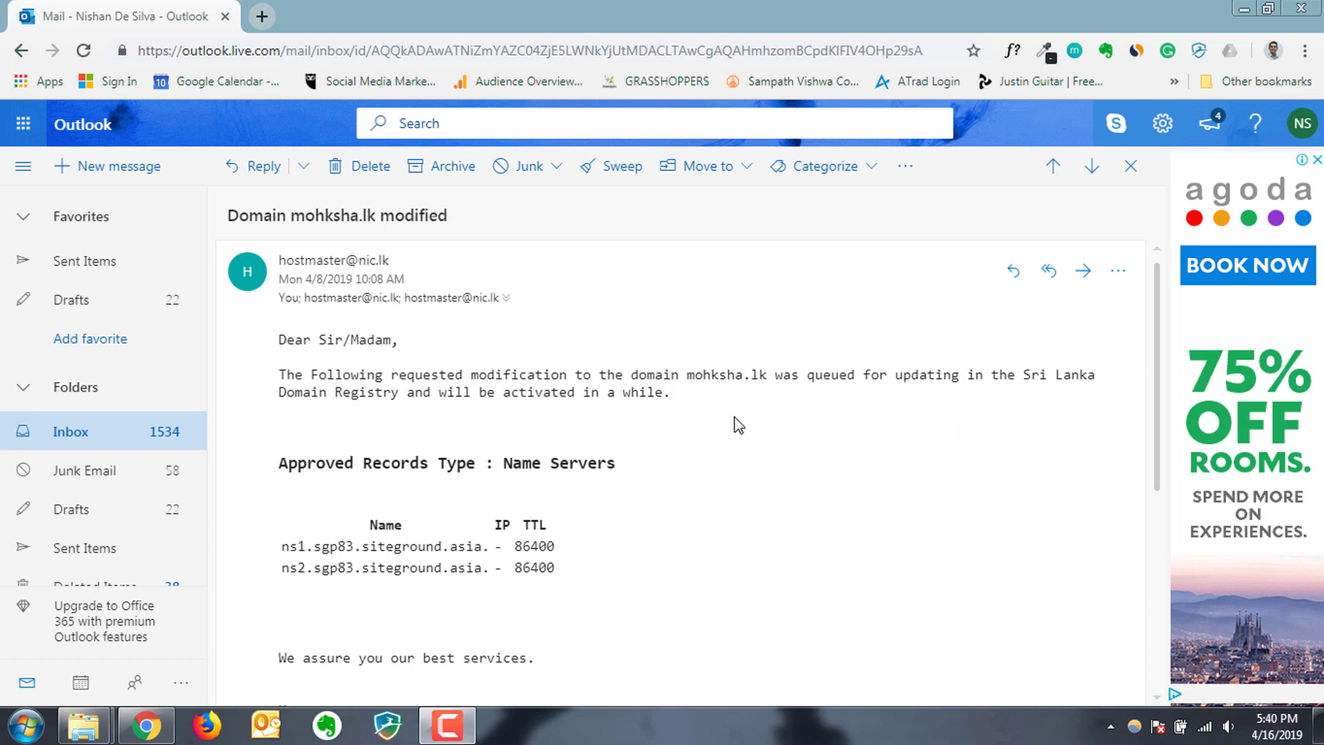
- Read the 'Domain mohksha.lk modified' email listing ns1 and ns2.sgp83.siteground.asia as approved name servers
left_click_drag(1156, 328, 1161, 266)
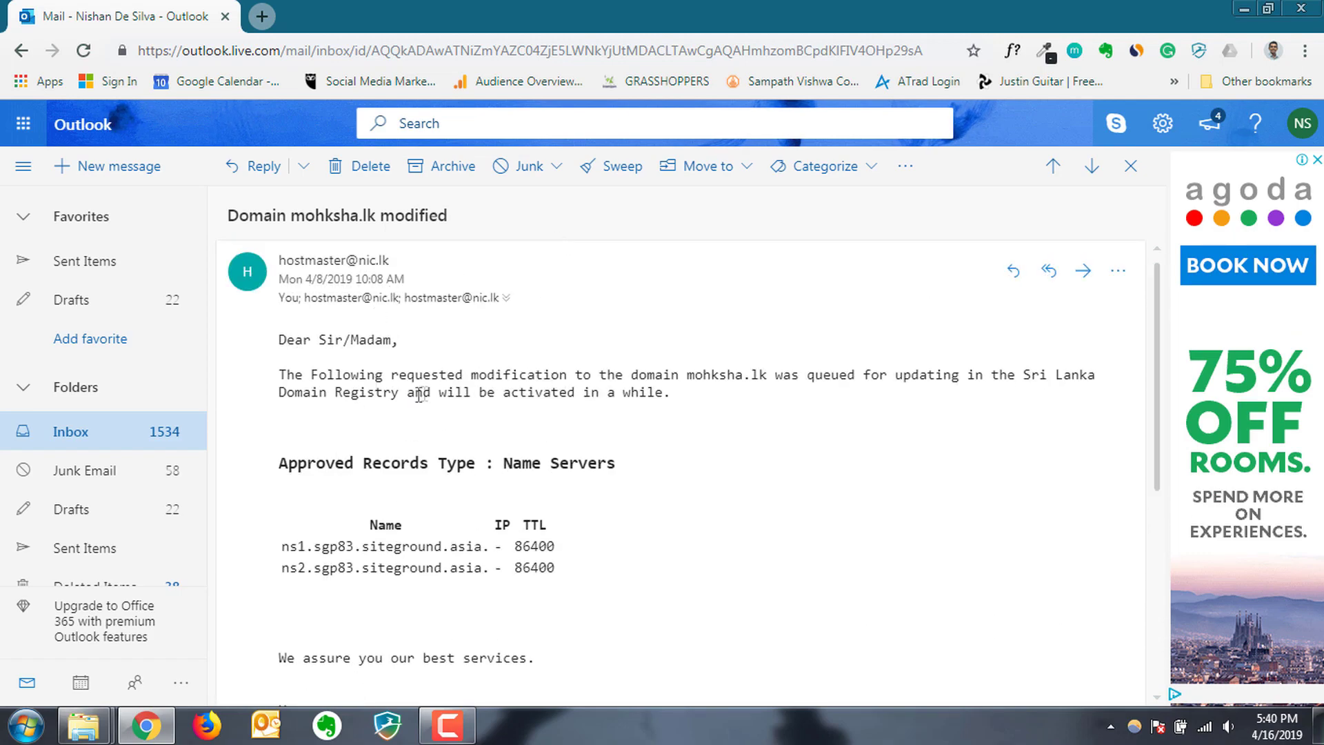
scroll(433, 442, "down", 1)
scroll(434, 442, "down", 5)
scroll(436, 458, "up", 6)
scroll(421, 400, "down", 3)
scroll(476, 412, "up", 3)
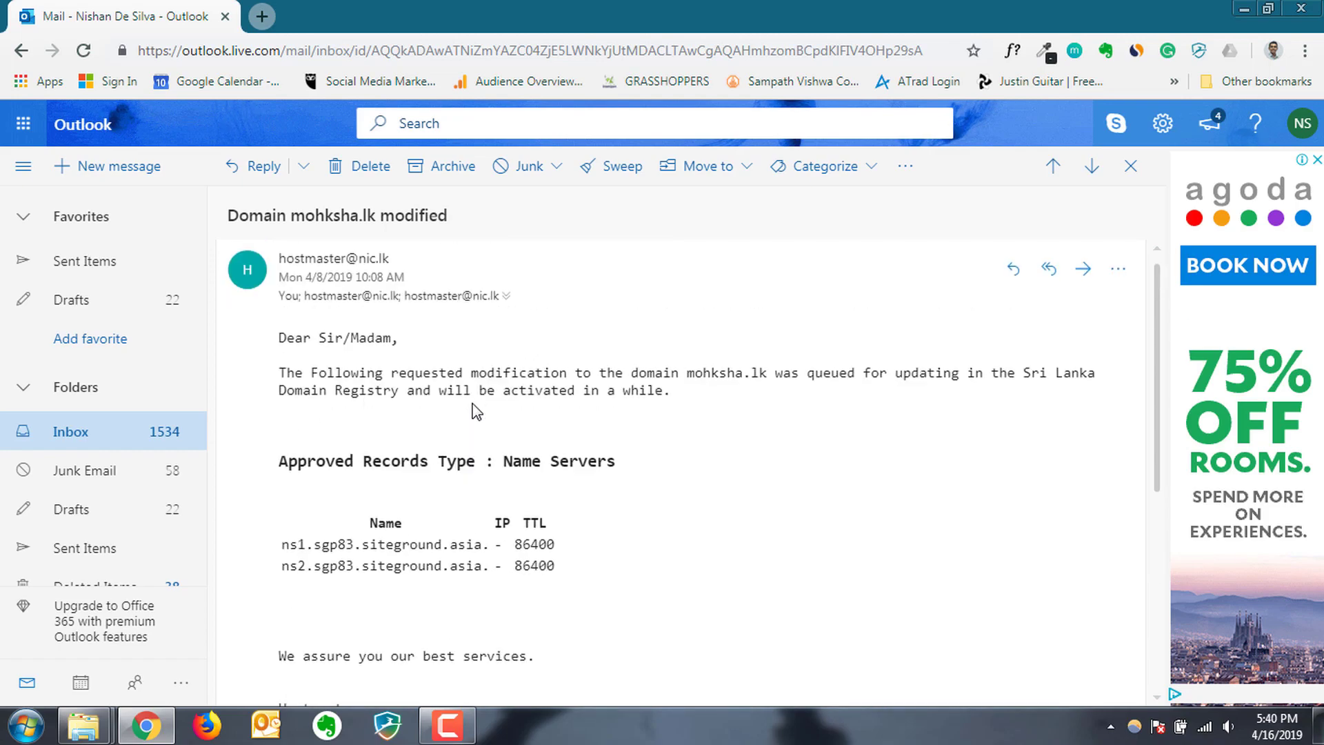
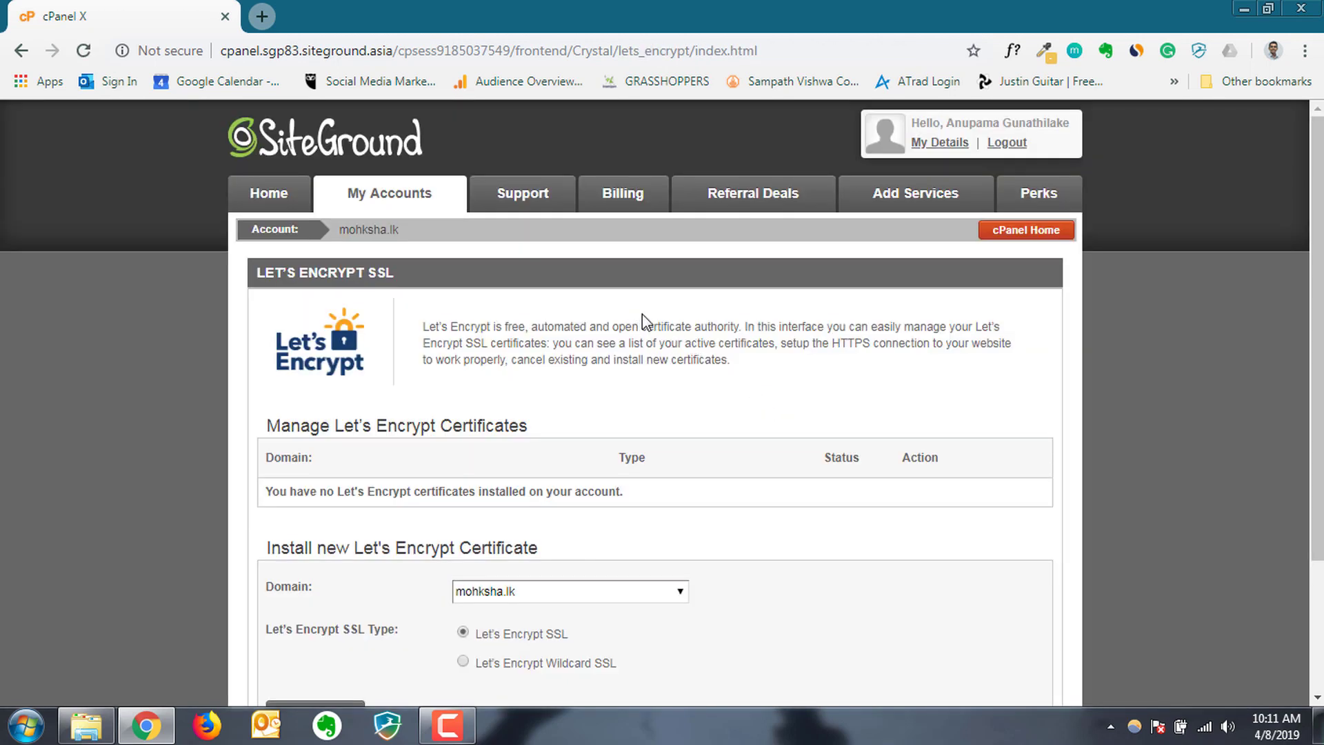
- Queue a standard Let's Encrypt SSL certificate for mohksha.lk, then return to cPanel Home
scroll(643, 313, "down", 3)
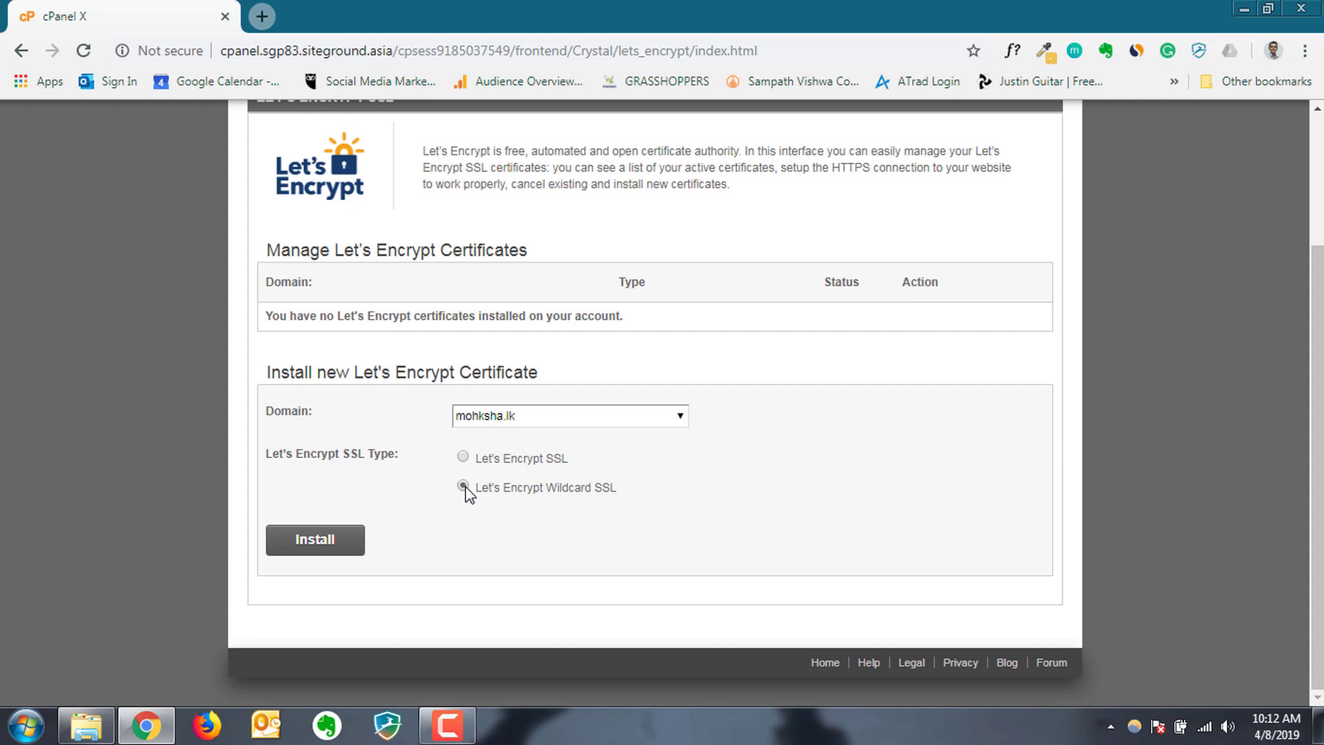
left_click(463, 457)
left_click(619, 418)
left_click(624, 425)
left_click(312, 540)
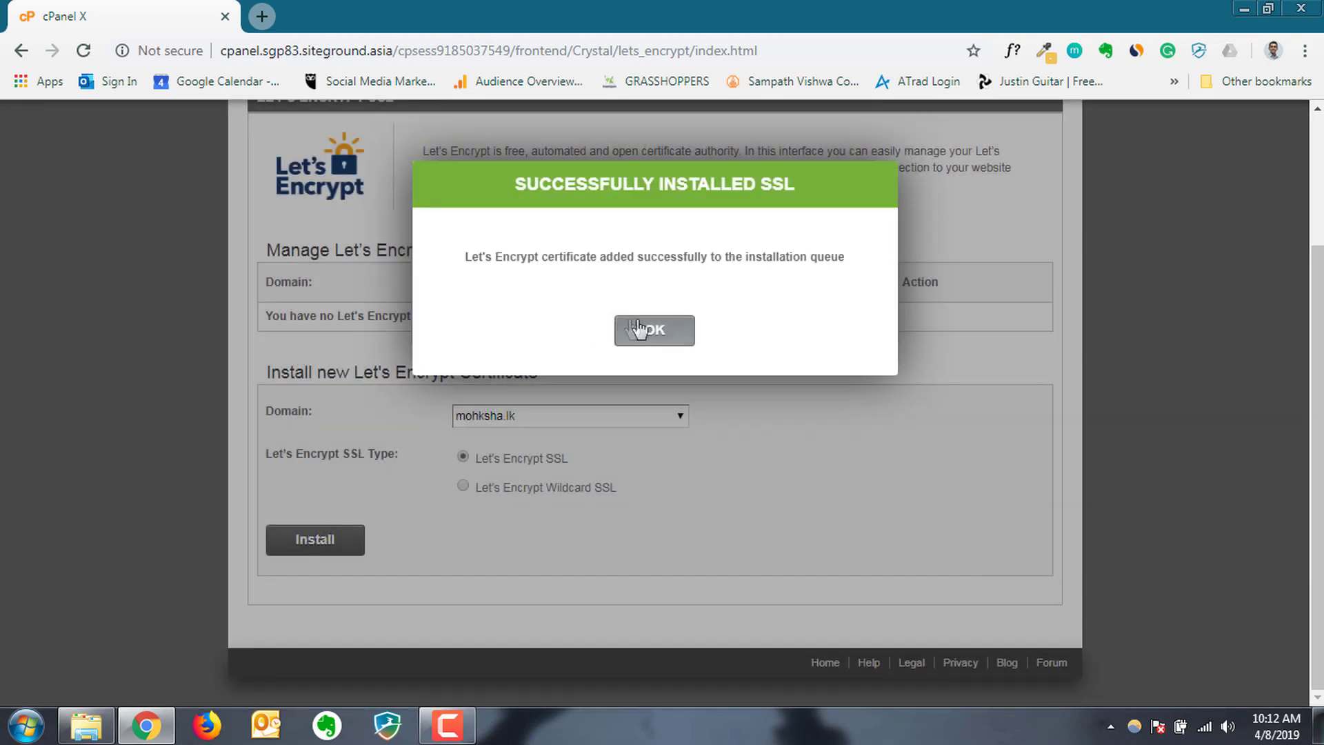
left_click(654, 332)
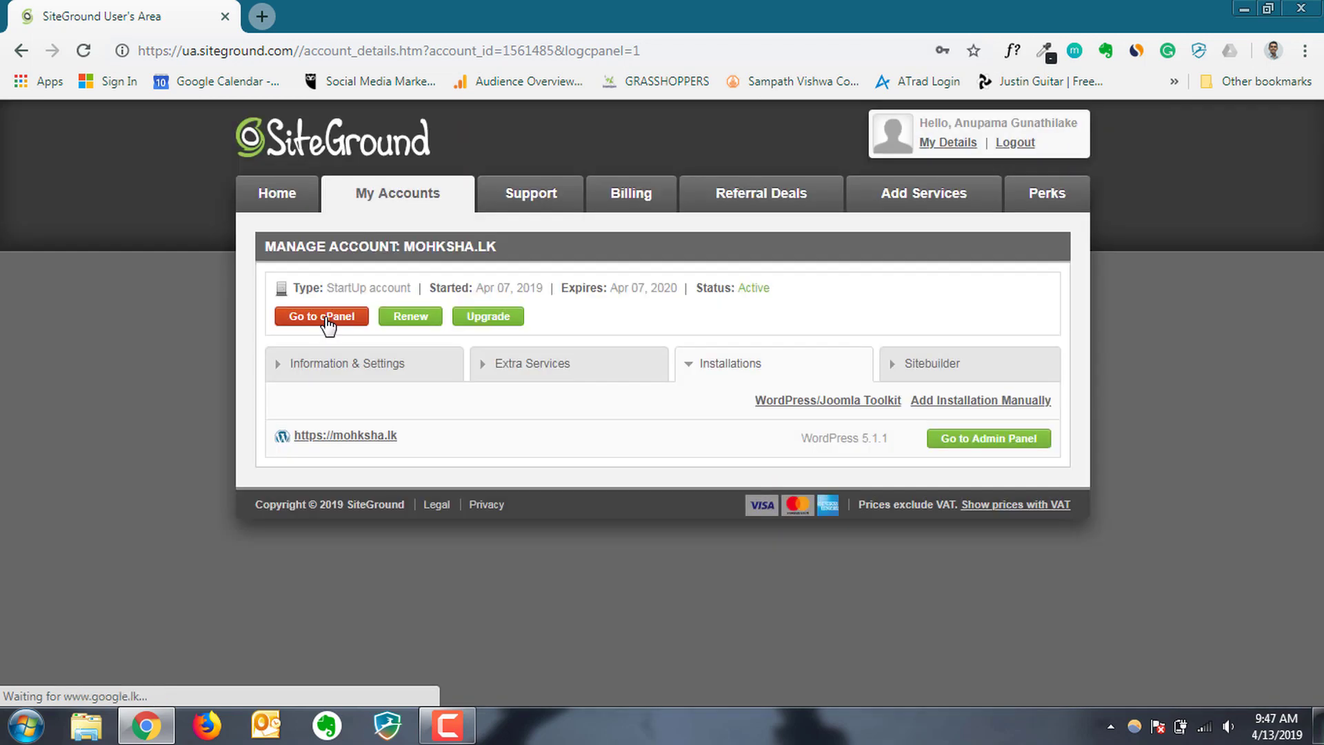
left_click(328, 323)
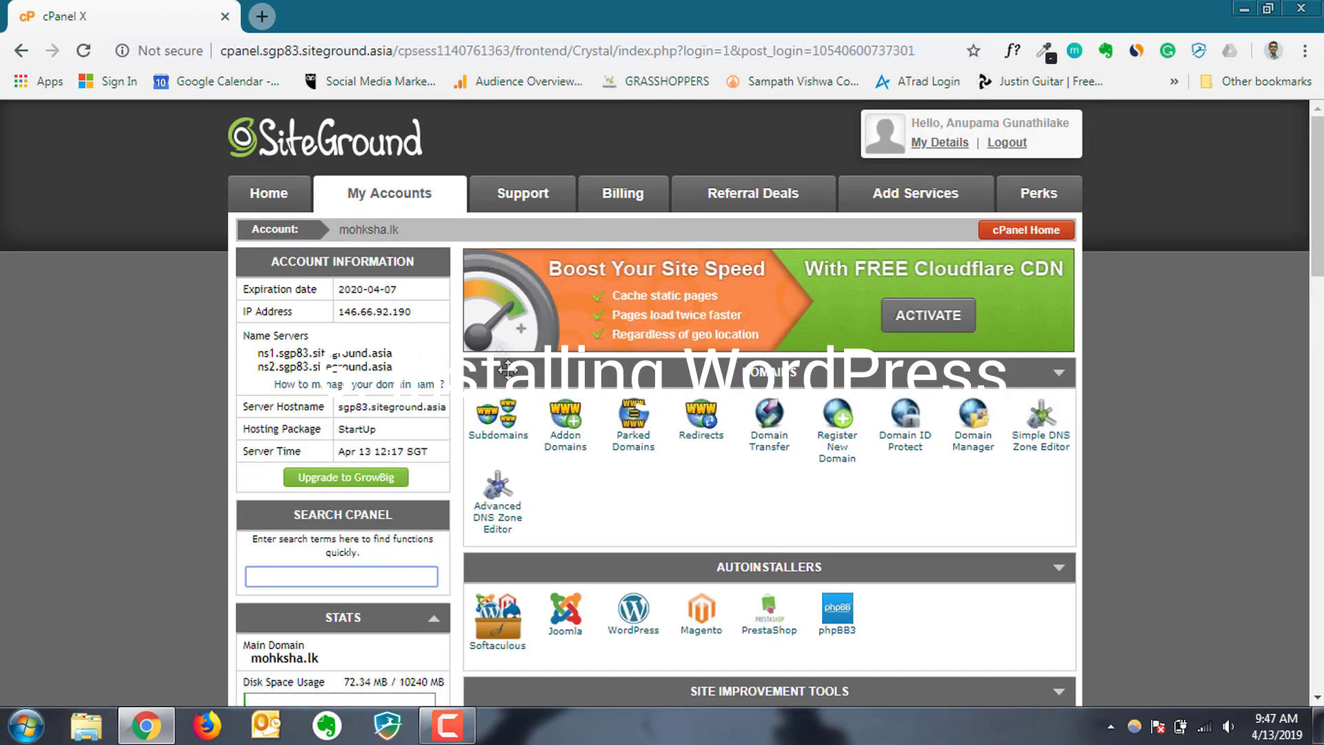
- Open the Softaculous WordPress Installer from WordPress Tools and start a new installation
scroll(816, 285, "down", 4)
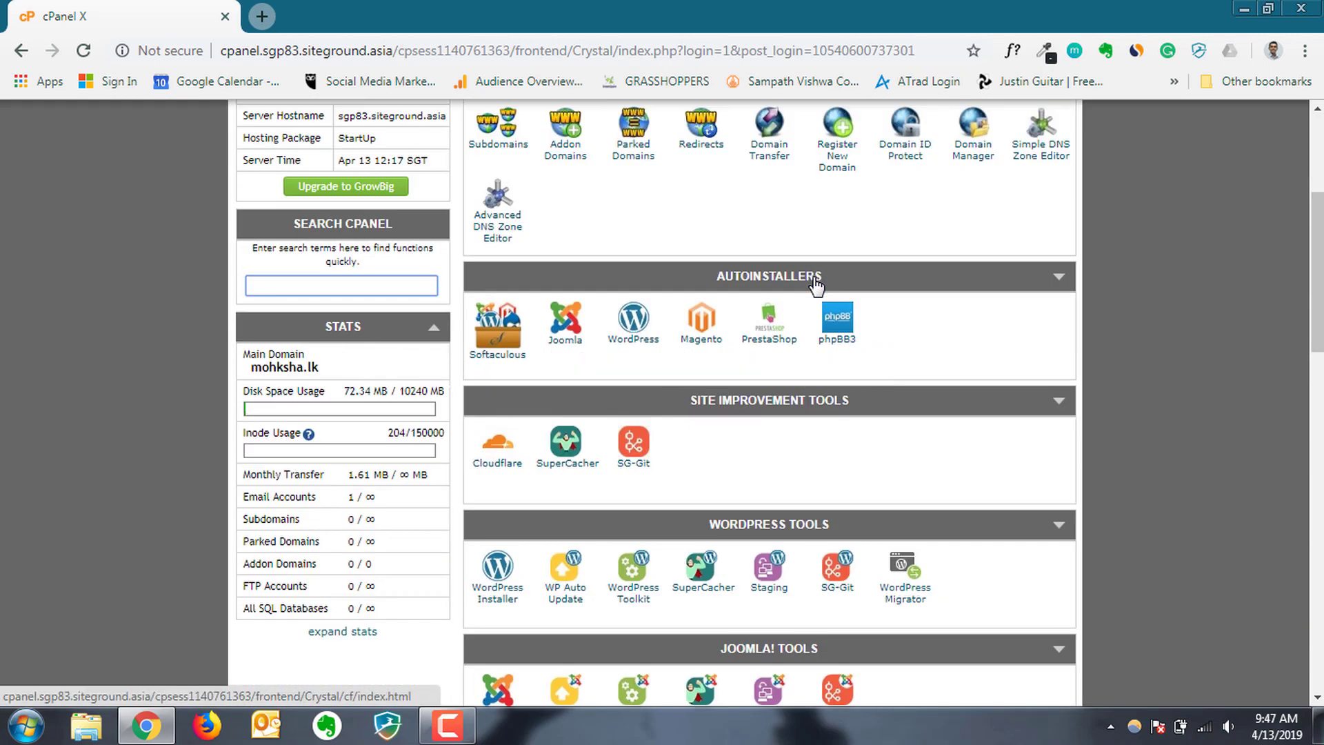
scroll(950, 241, "down", 4)
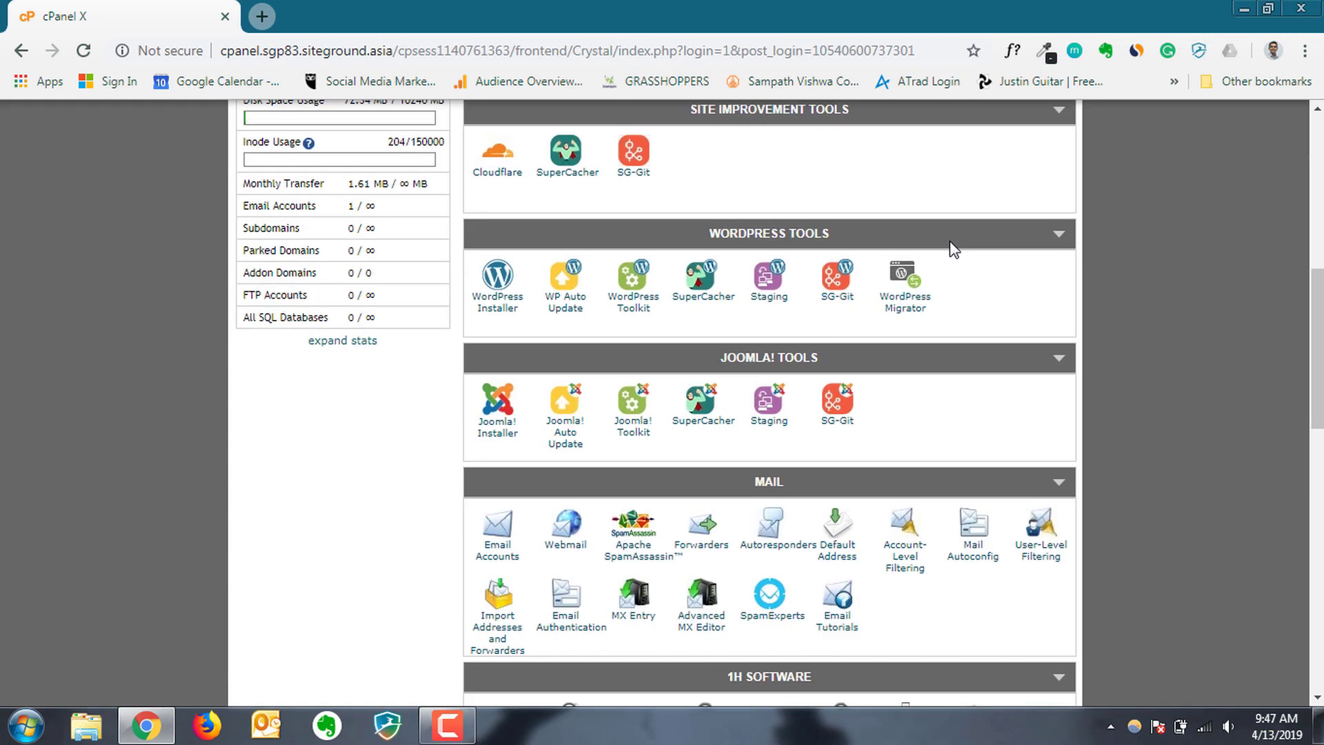
scroll(946, 238, "up", 3)
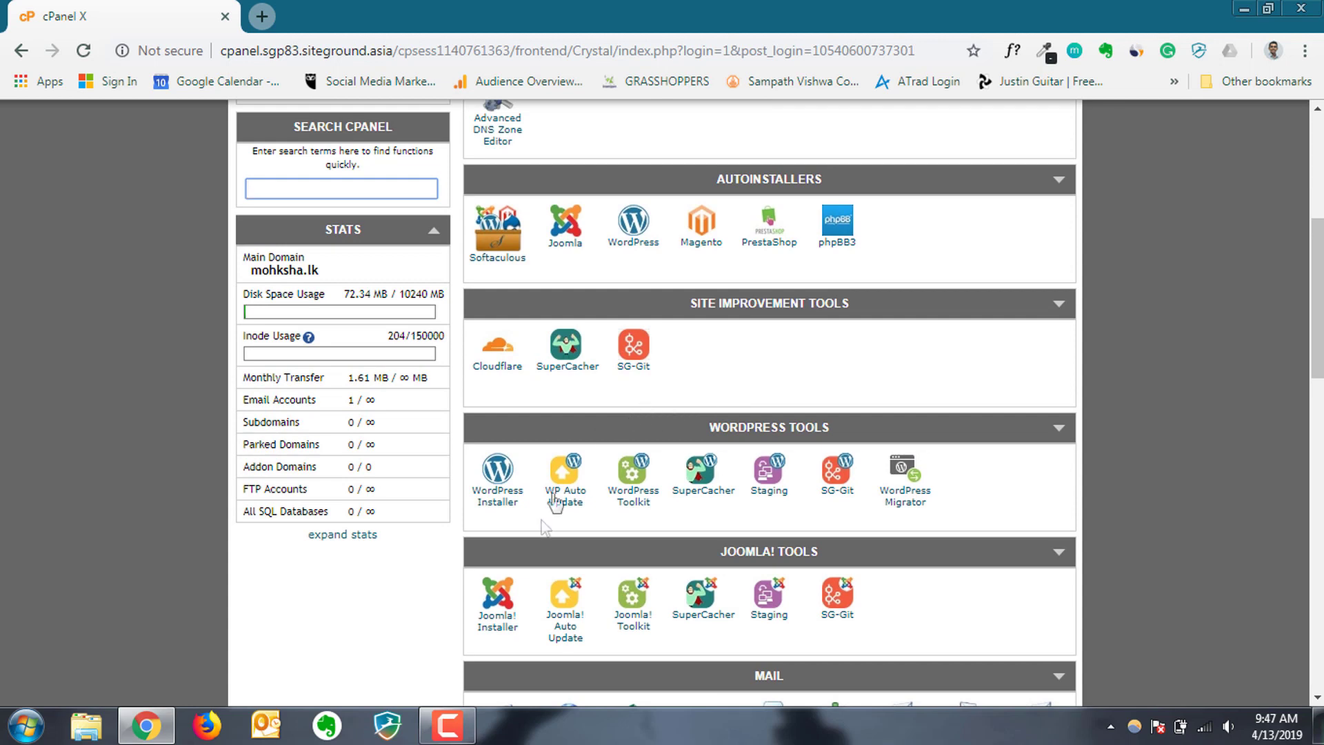
left_click(510, 502)
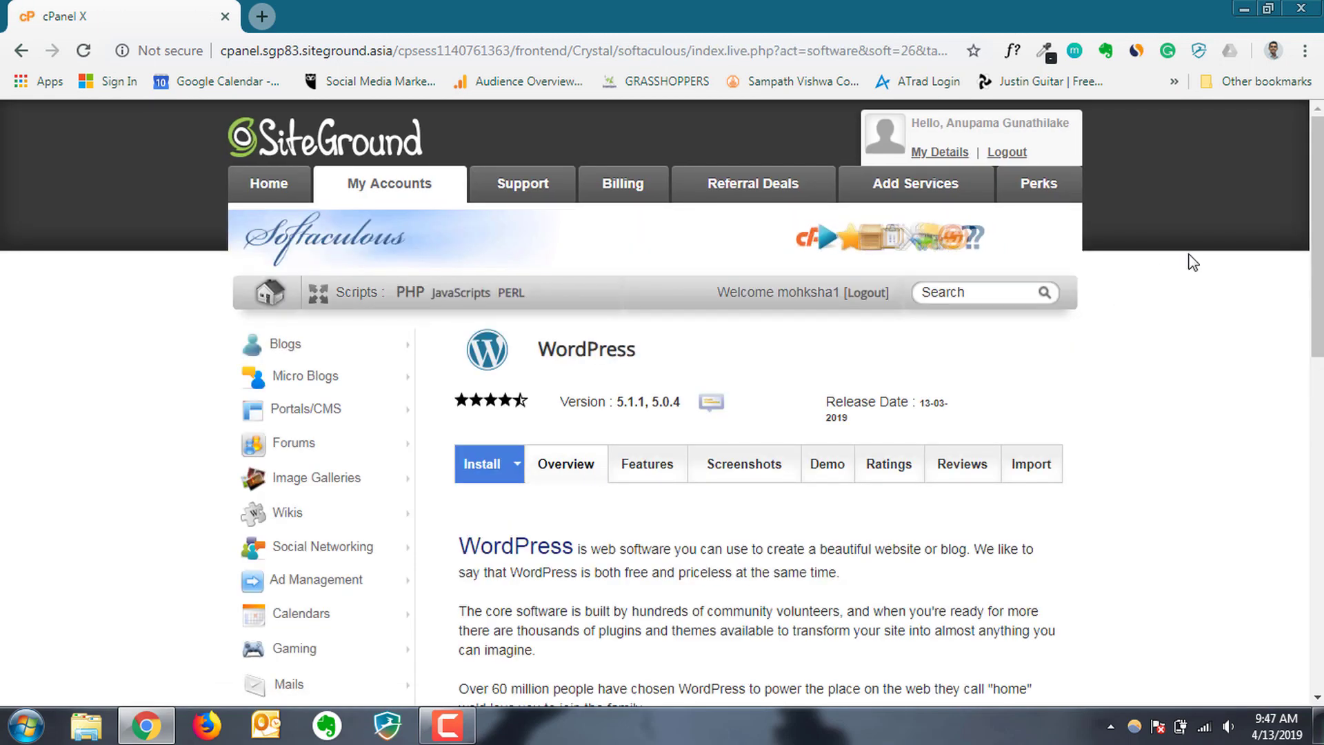
scroll(1188, 260, "down", 4)
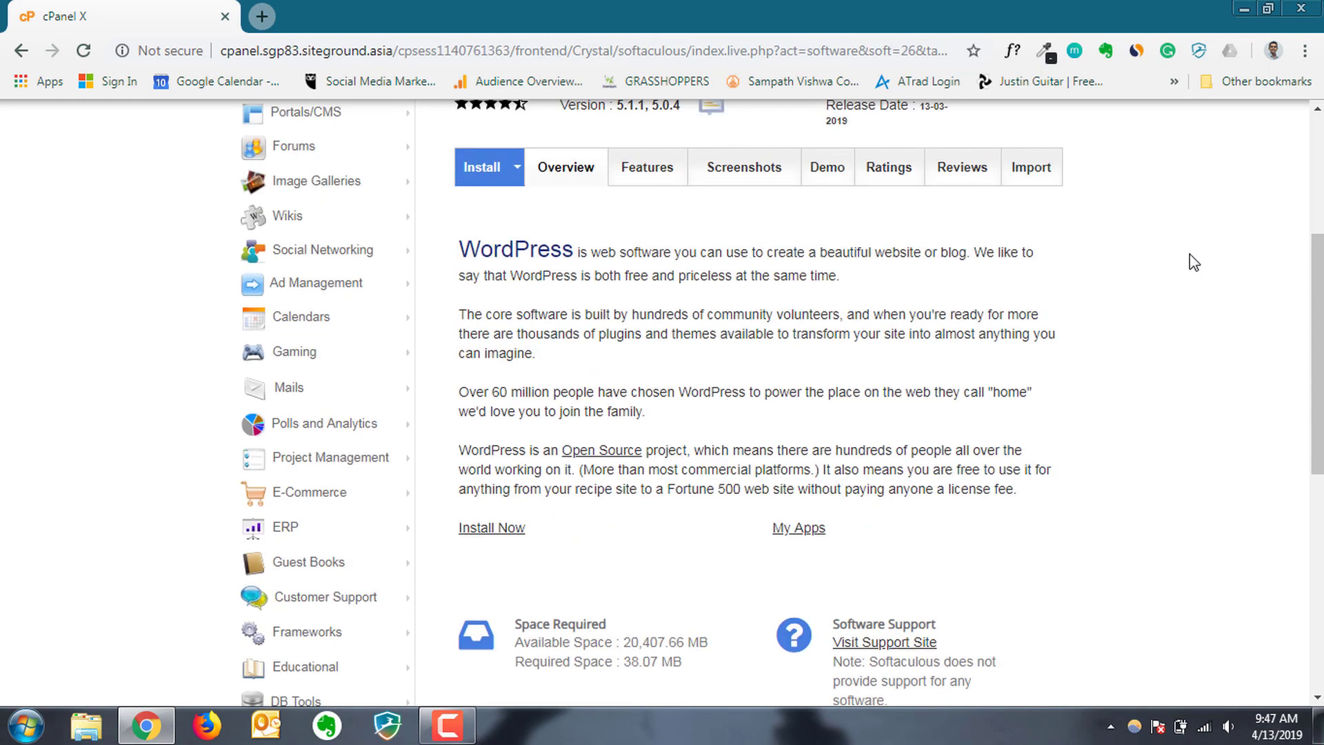
scroll(1191, 260, "down", 1)
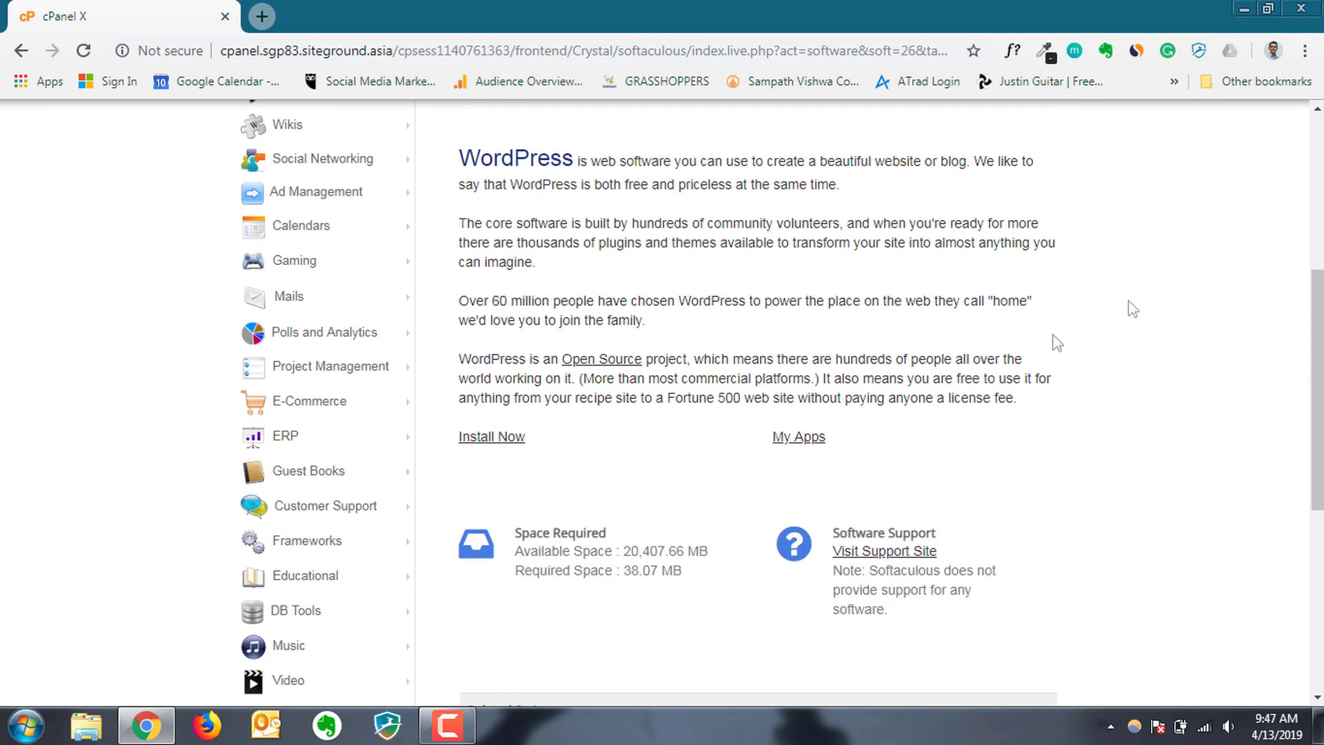
left_click(491, 437)
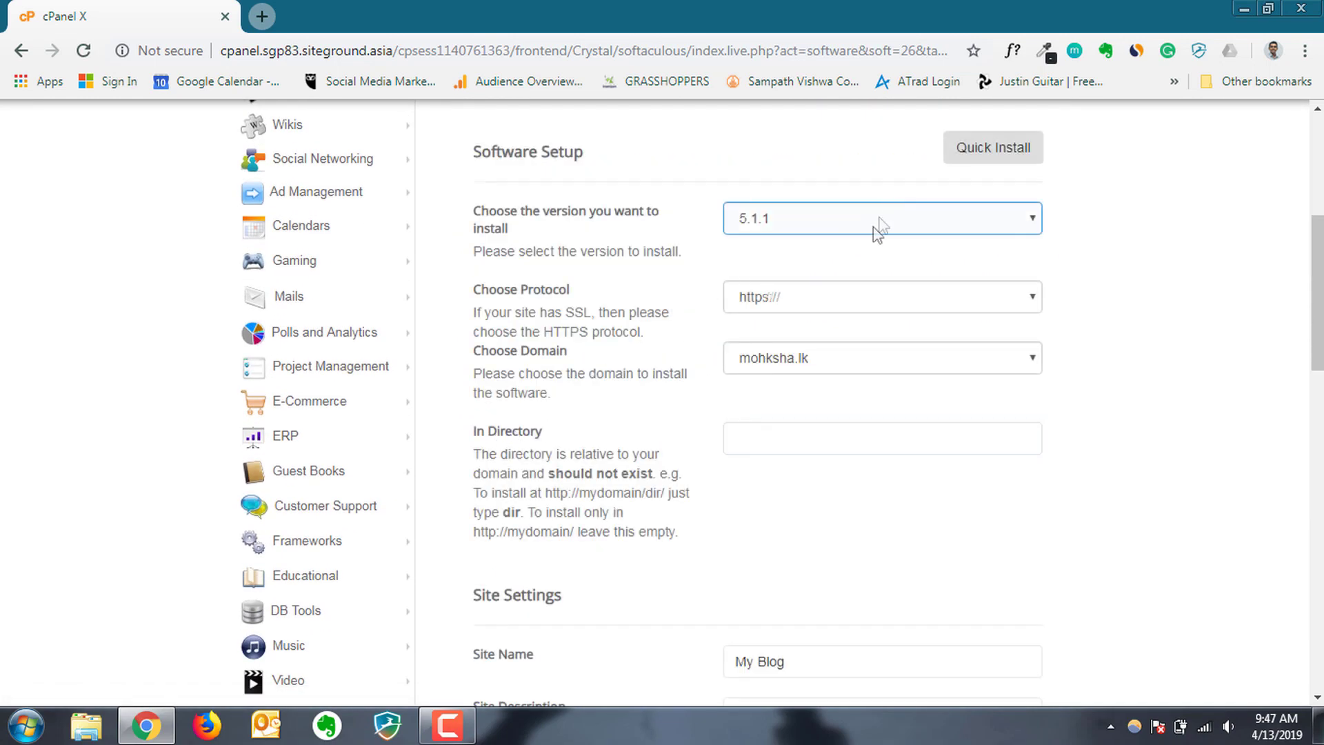
left_click(821, 307)
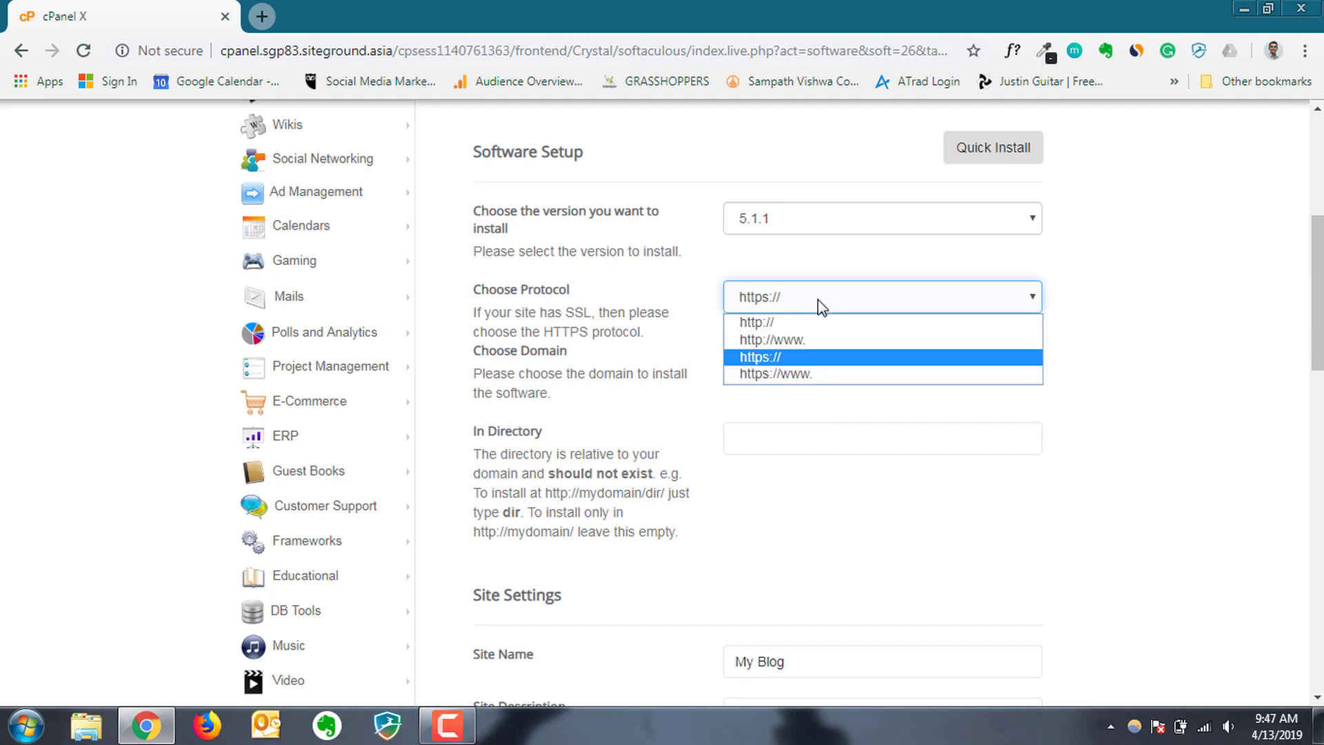
left_click(817, 357)
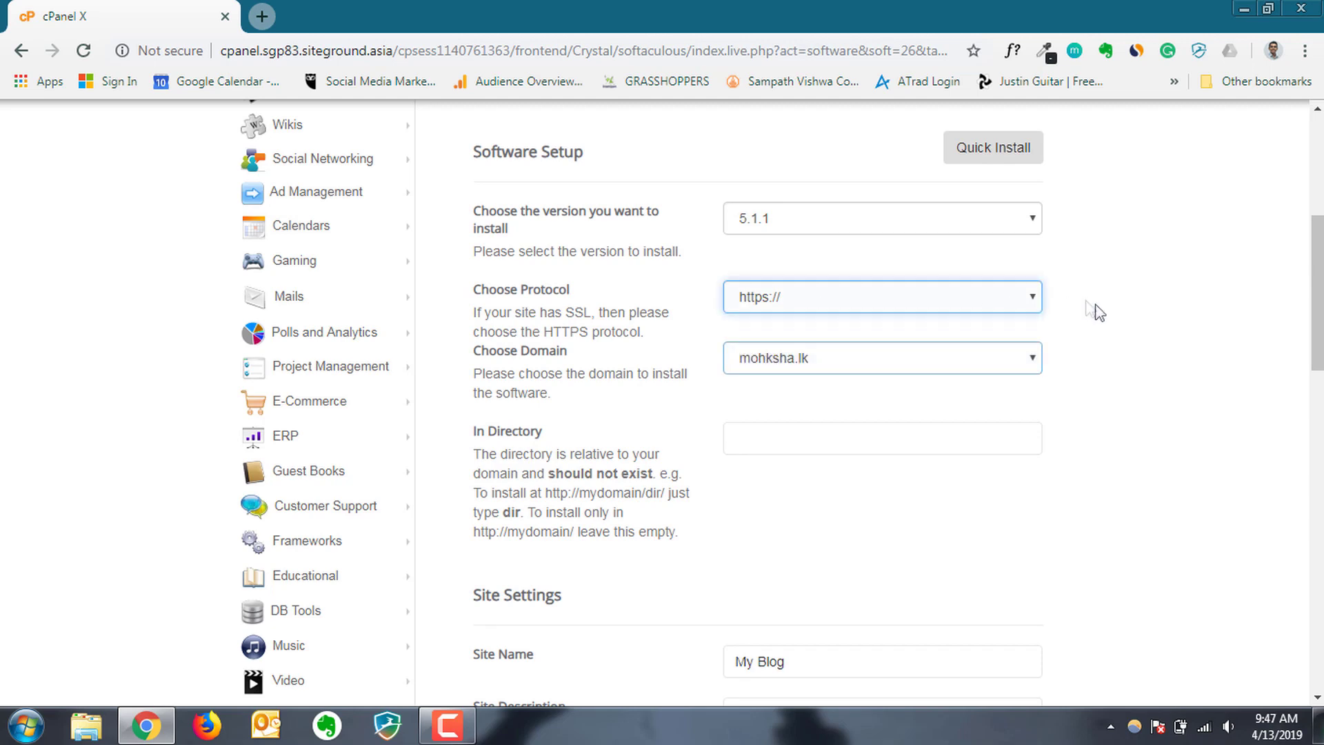
scroll(1150, 337, "down", 3)
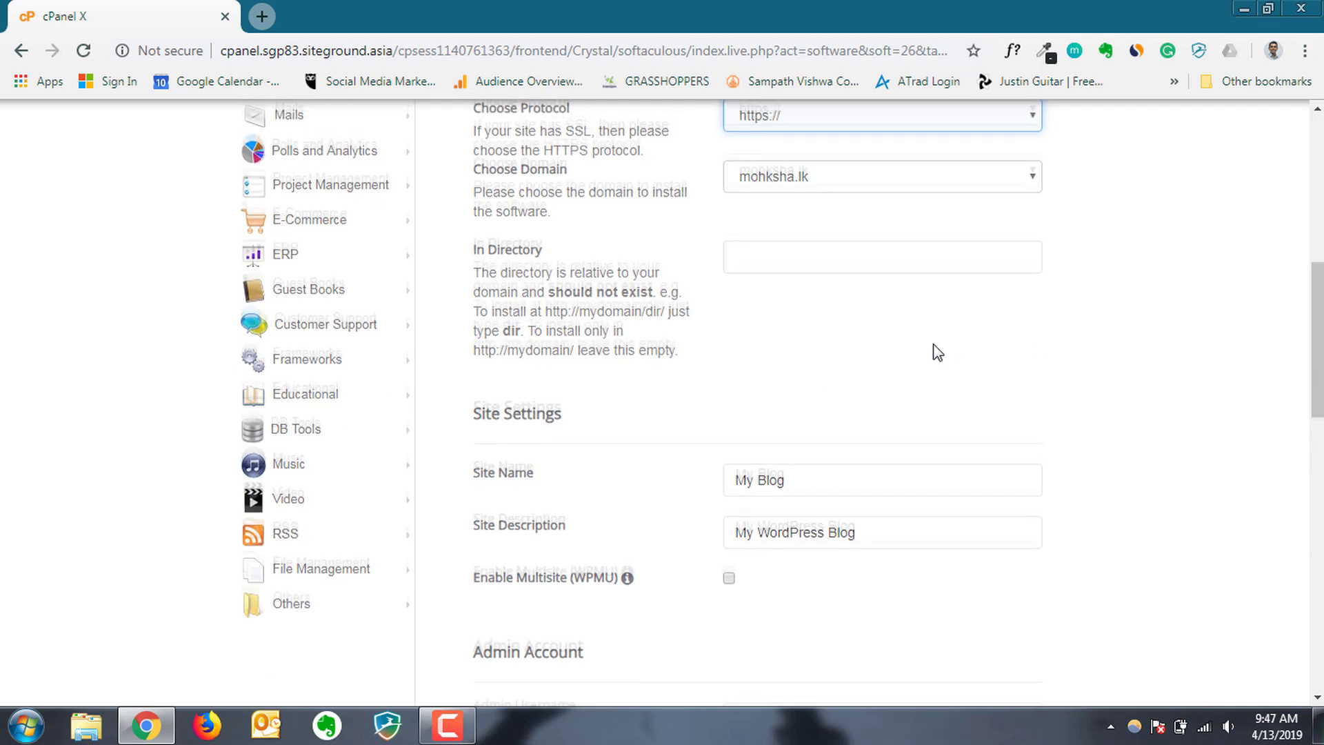
scroll(934, 351, "down", 2)
left_click_drag(827, 381, 704, 386)
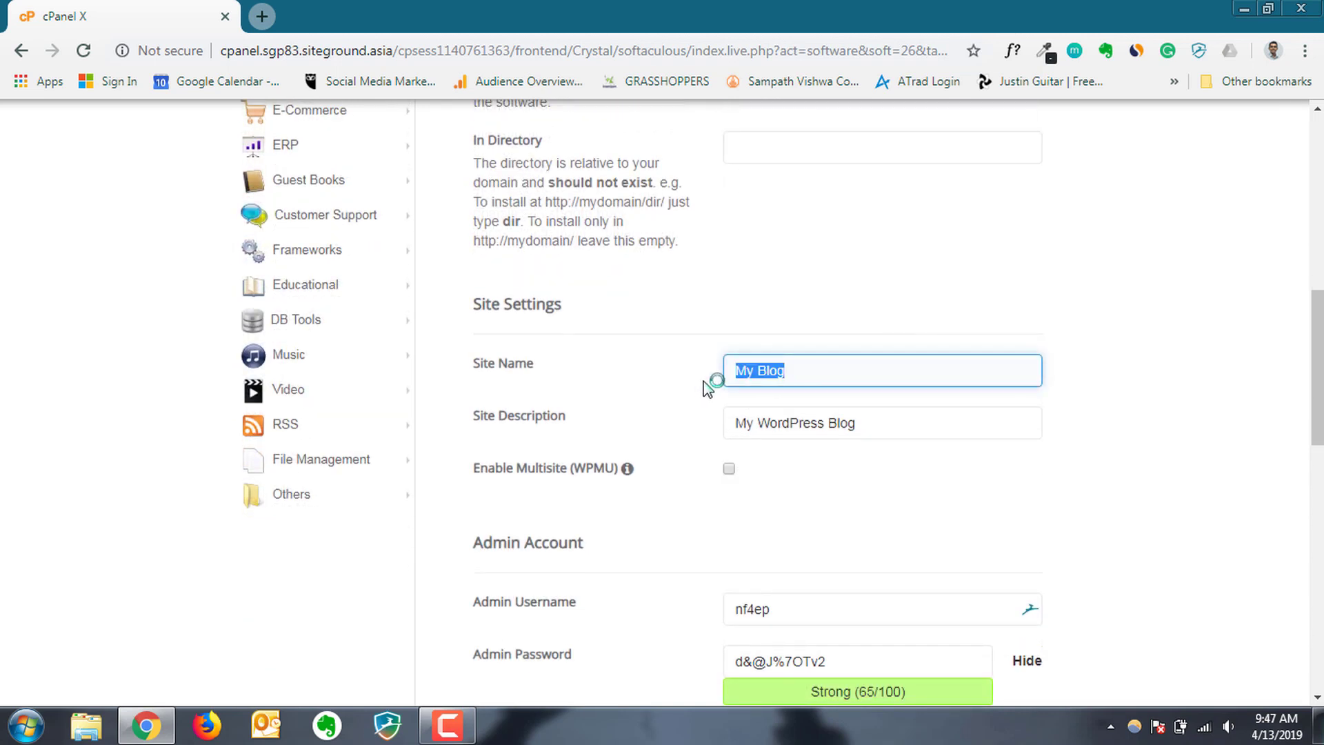
type("K")
type("Mo")
type("hksha")
- Set the site description to 'Bubbly Fermented Probiotic Tea' and select the default admin username
left_click_drag(886, 416, 732, 451)
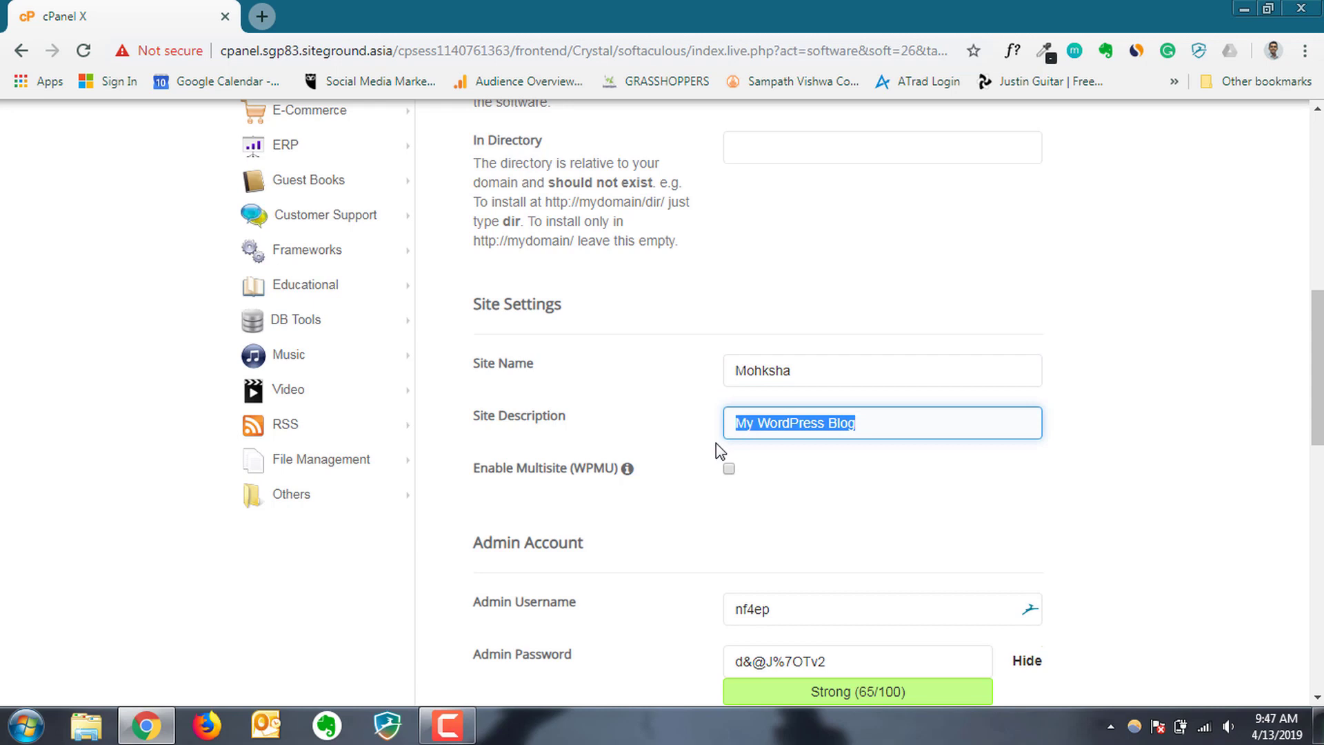
key("BackSpace")
type("Bubbly P")
key("BackSpace")
type("Fermented Probiotic Tea")
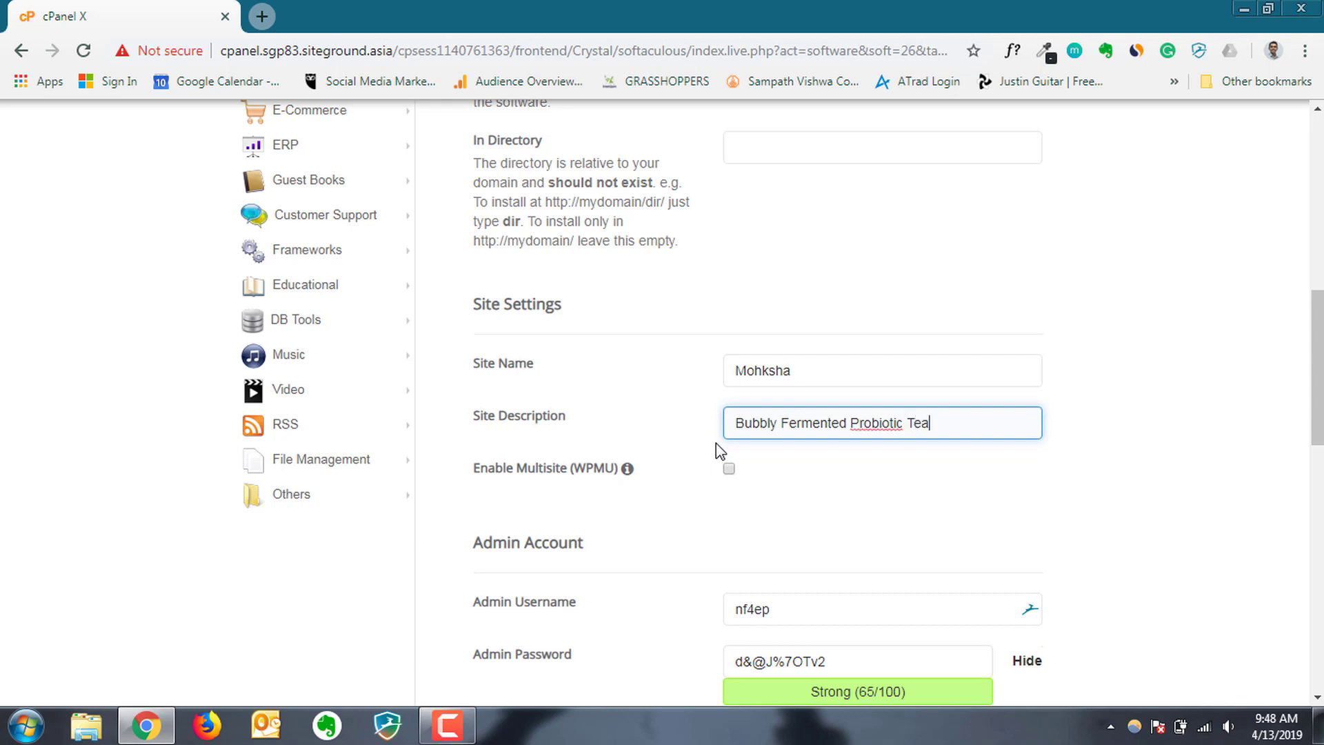
left_click(1197, 416)
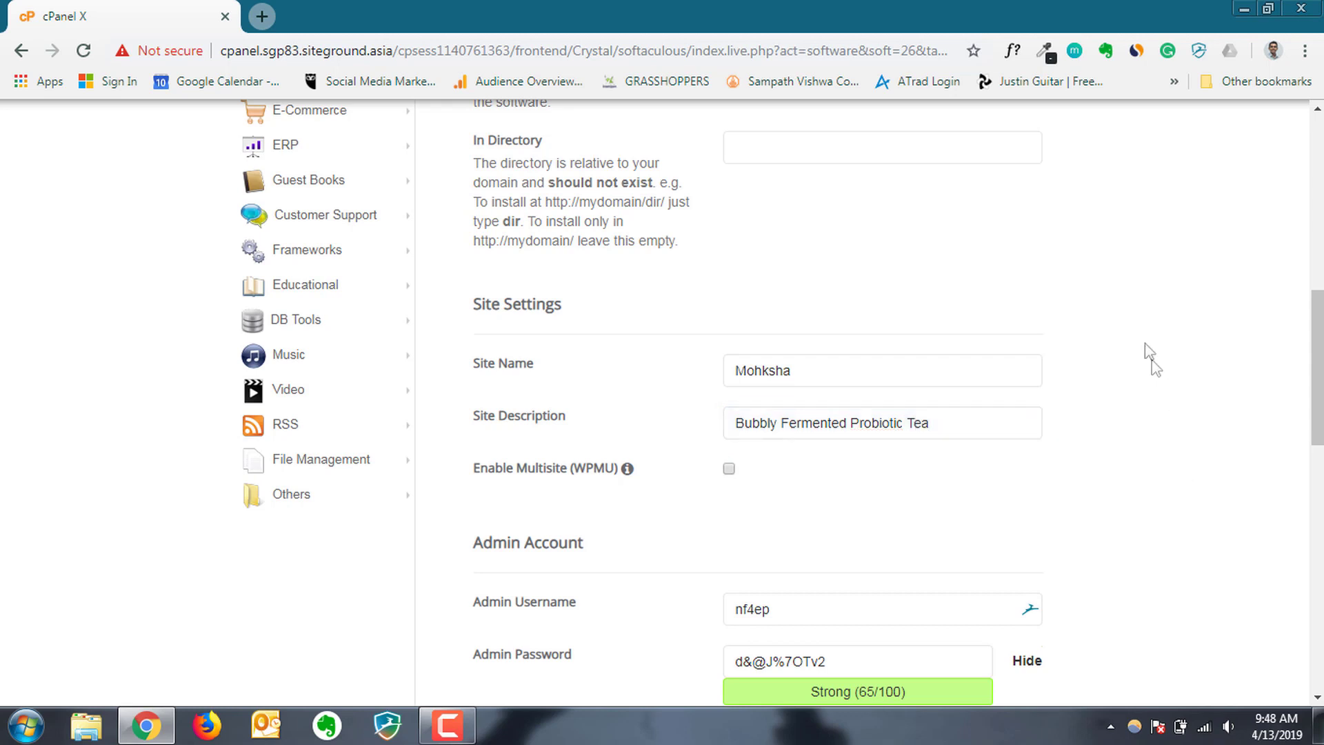
scroll(1139, 321, "down", 3)
left_click_drag(807, 331, 651, 329)
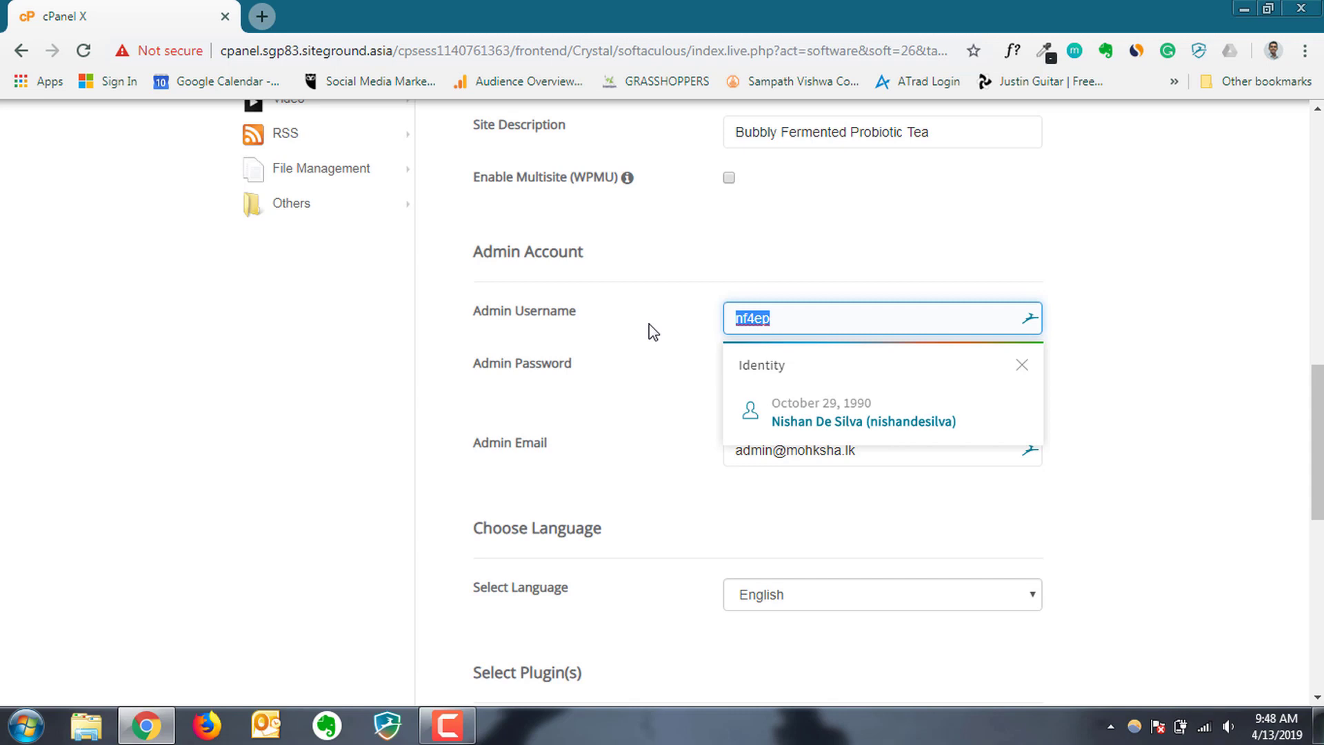
- Set the admin username to mohksha and replace the generated admin password with a new one
type("mohksha")
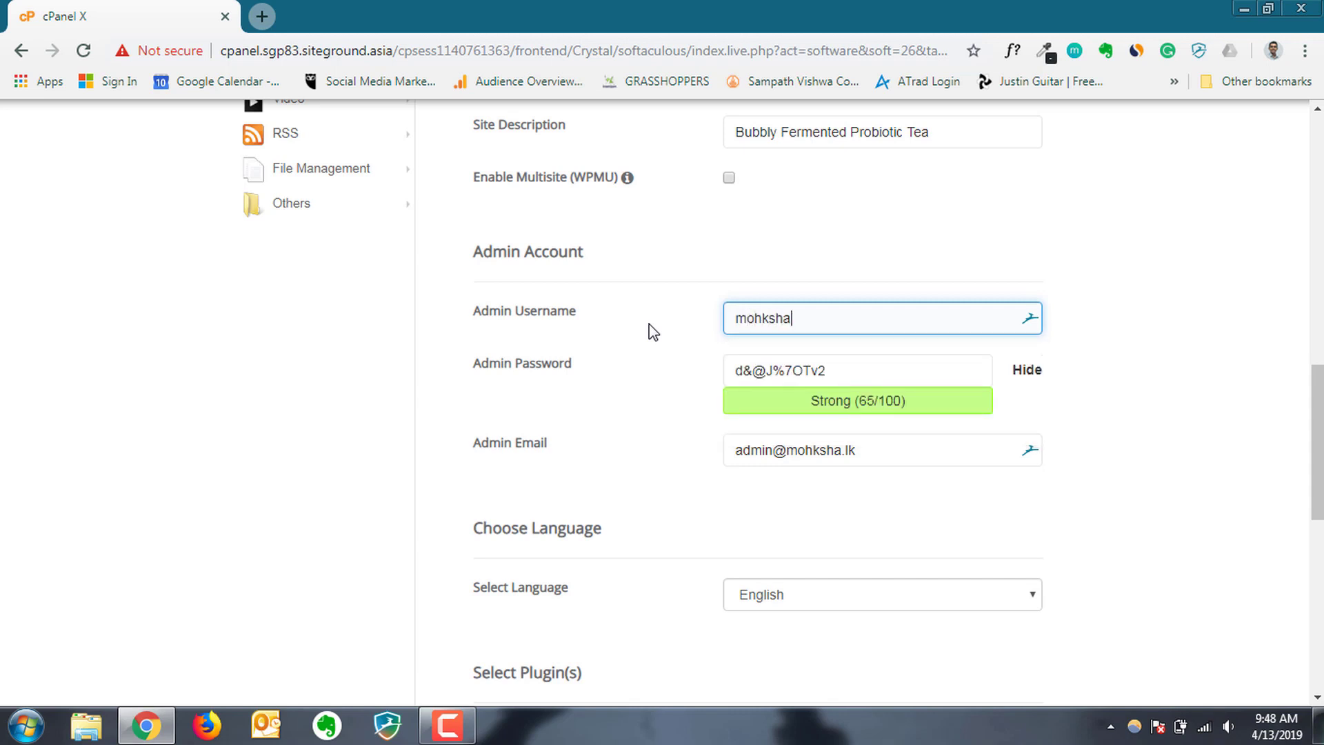
key("ctrl+a")
left_click(882, 369)
key("BackSpace")
key("BackSpace")
key("BackSpace")
key("BackSpace")
key("BackSpace")
key("BackSpace")
key("BackSpace")
key("BackSpace")
key("BackSpace")
key("BackSpace")
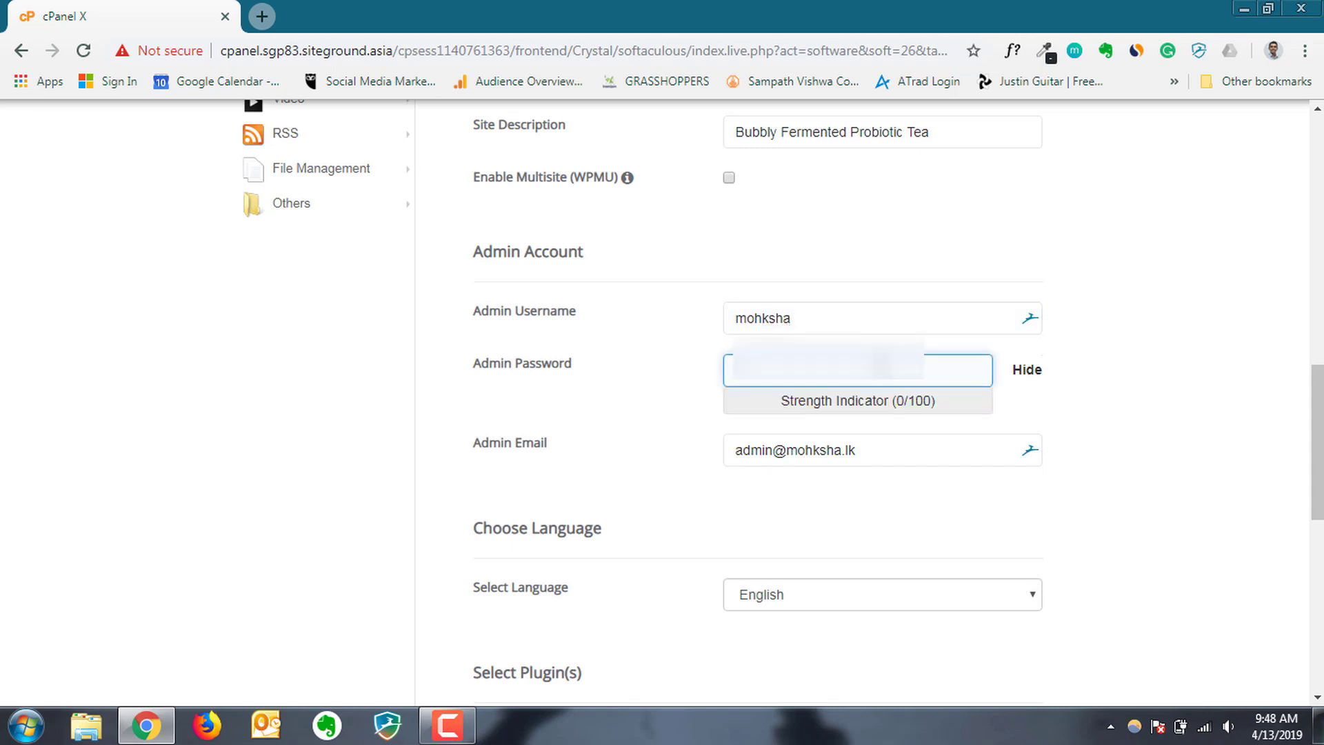
type("***")
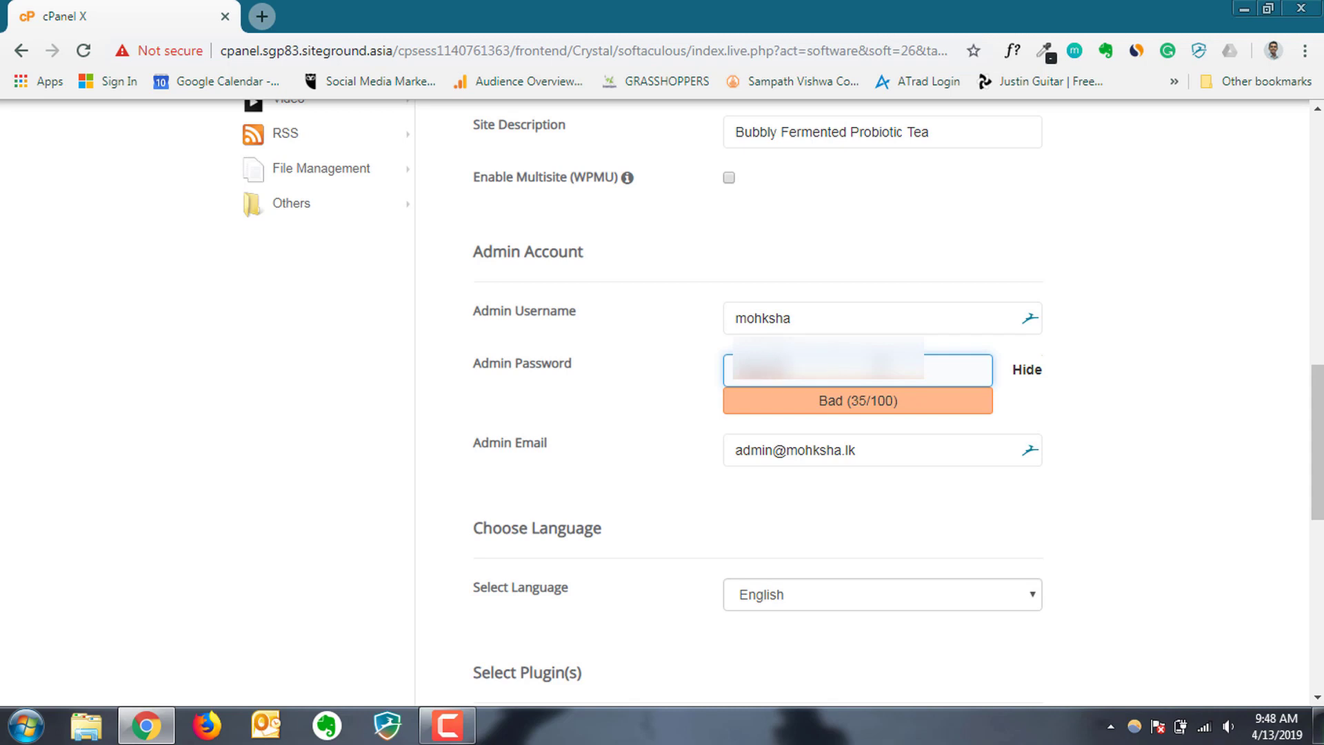
type("**")
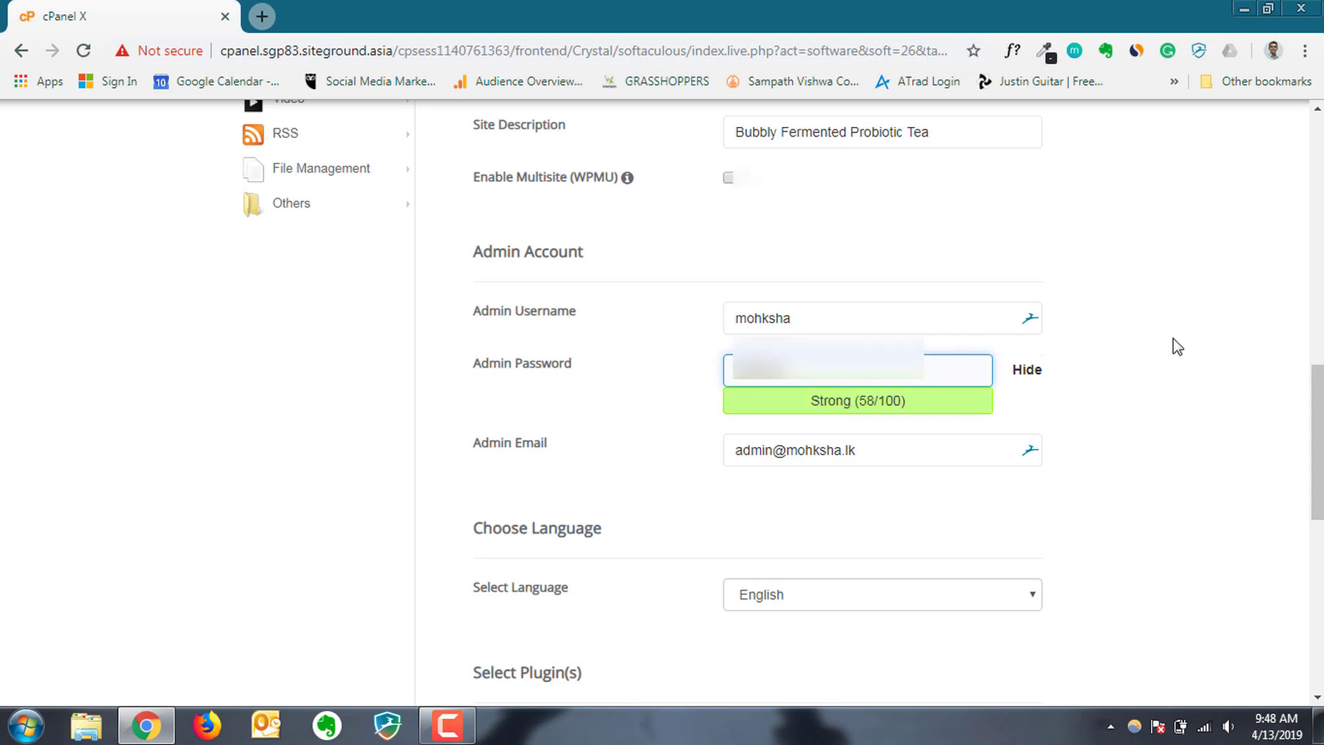
left_click(1172, 338)
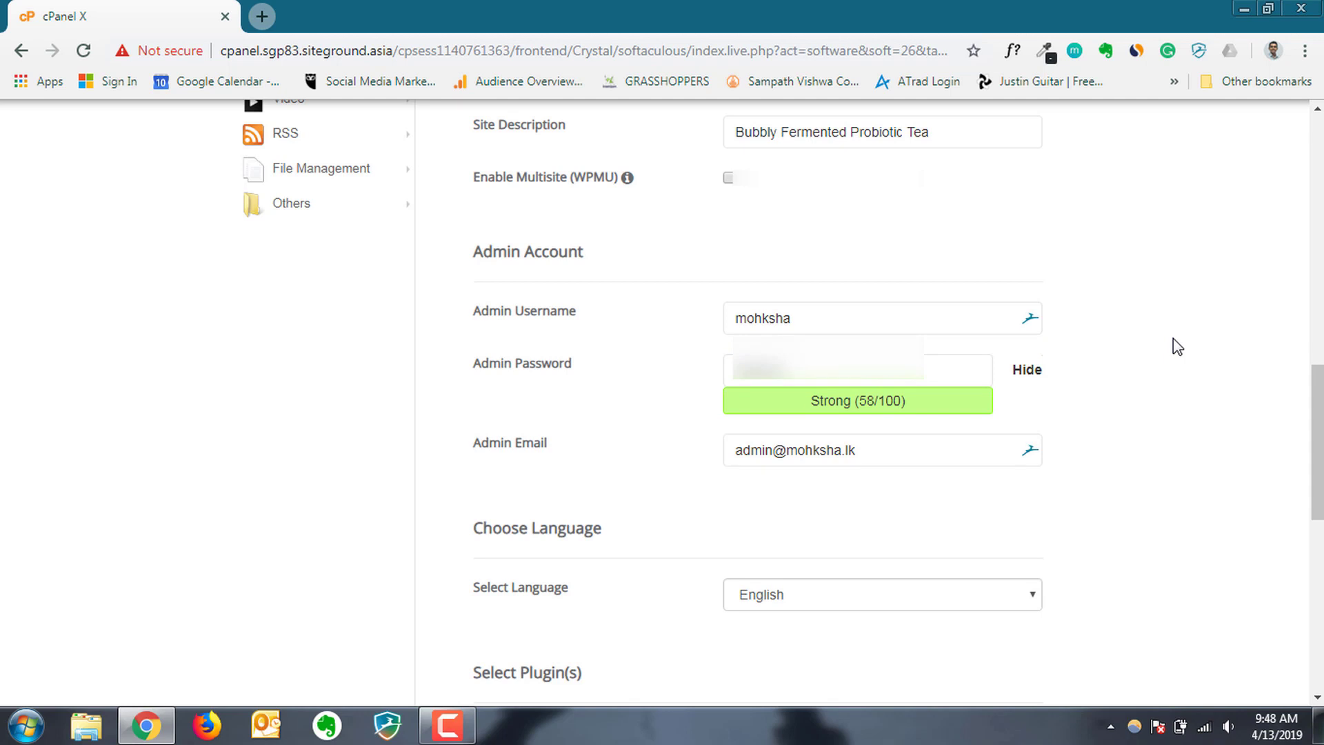
- Update the admin e-mail address, then review Site Settings, plugins and WordPress Starter options
scroll(1178, 346, "down", 3)
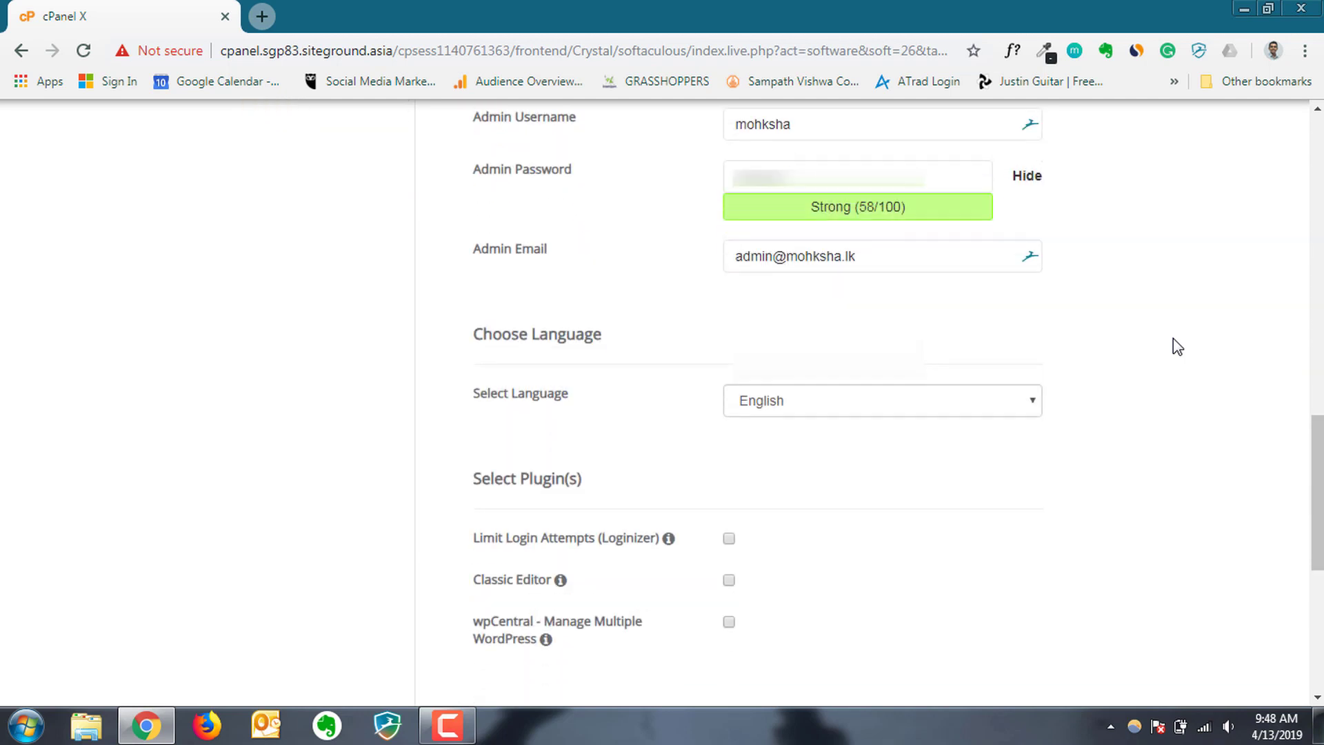
left_click(768, 262)
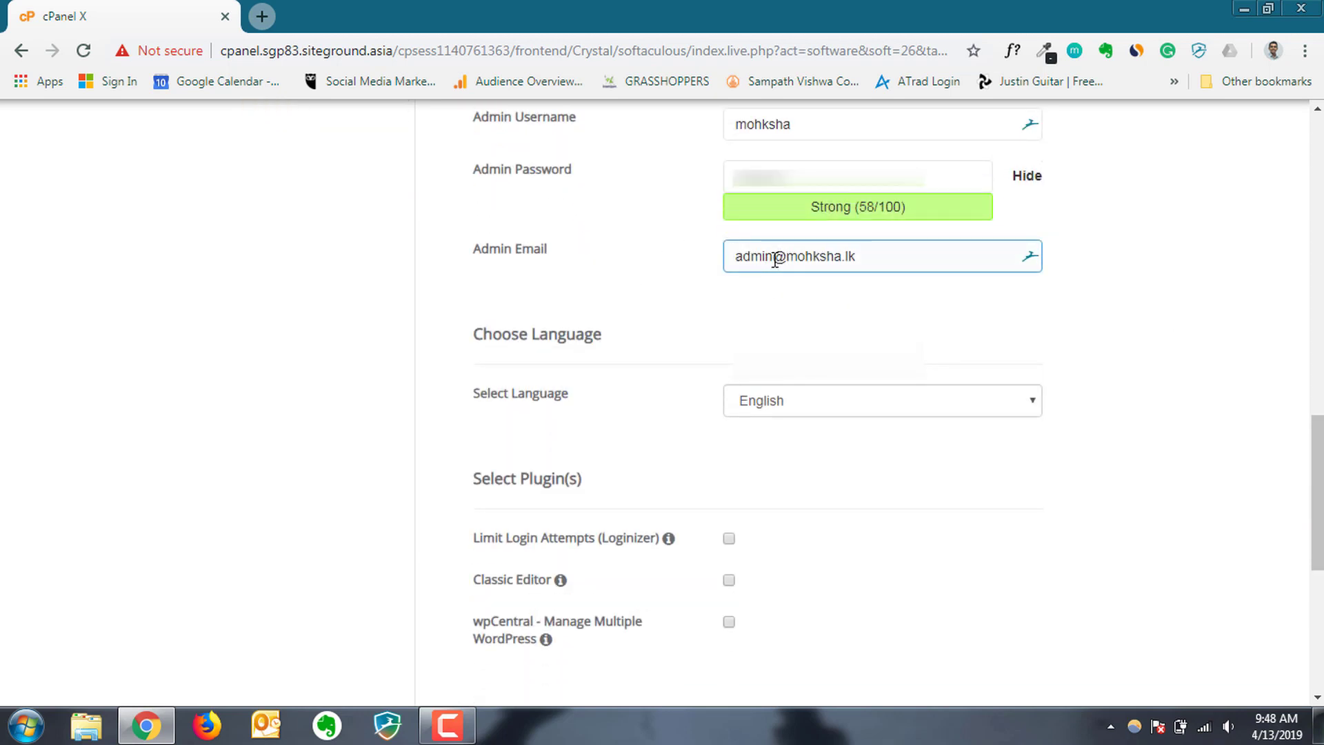
left_click_drag(774, 257, 699, 262)
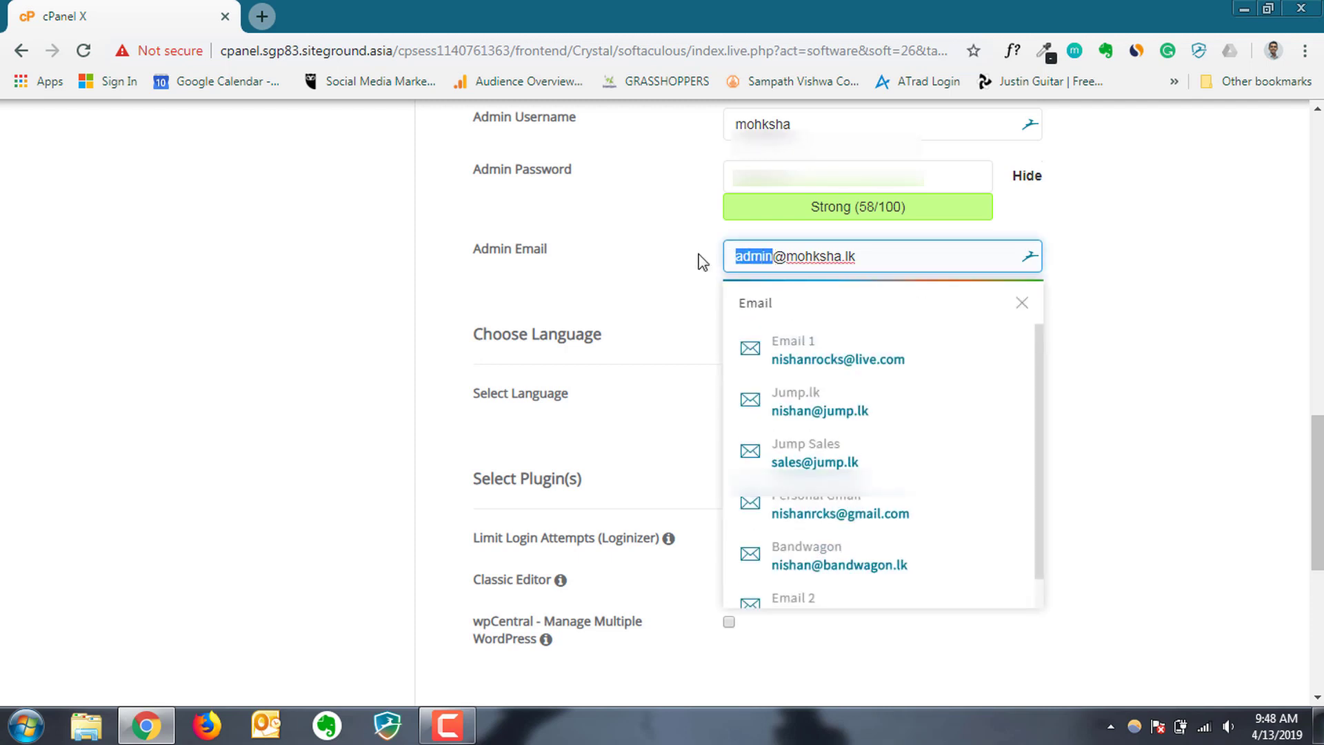
type("hello")
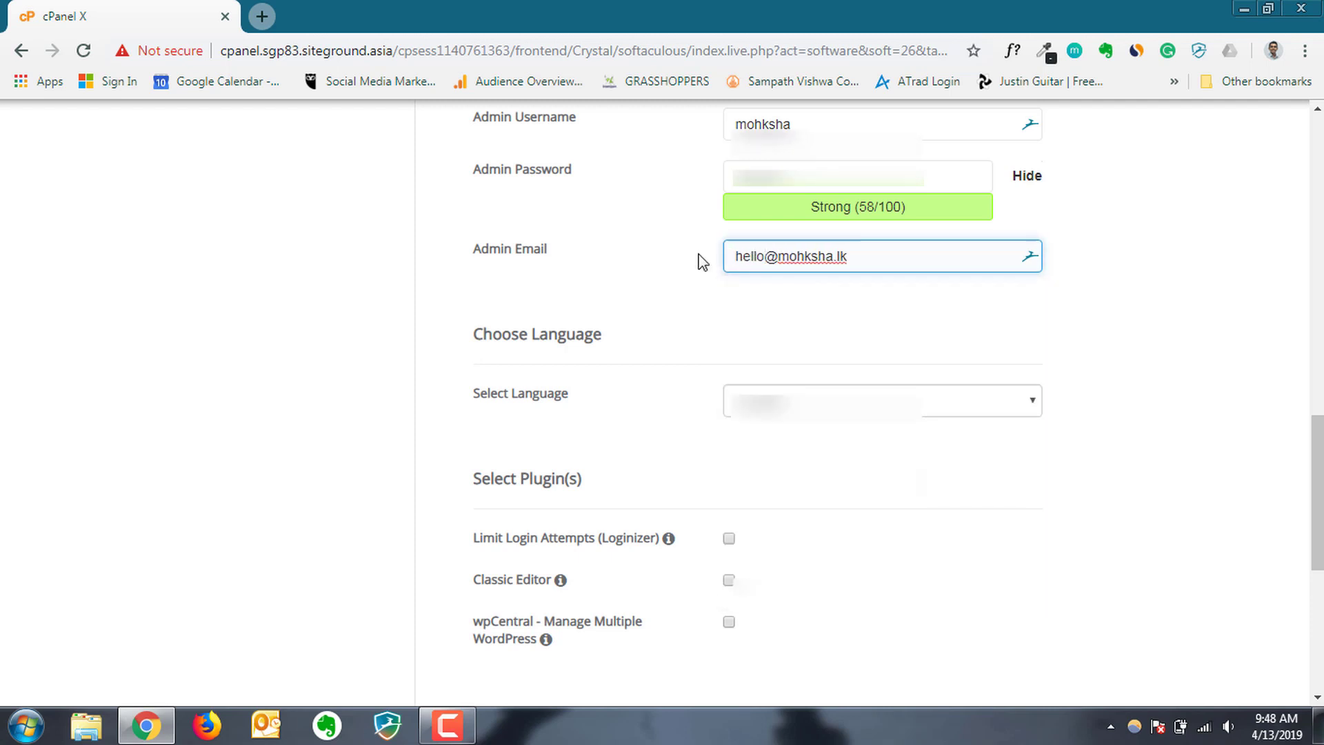
left_click(1104, 245)
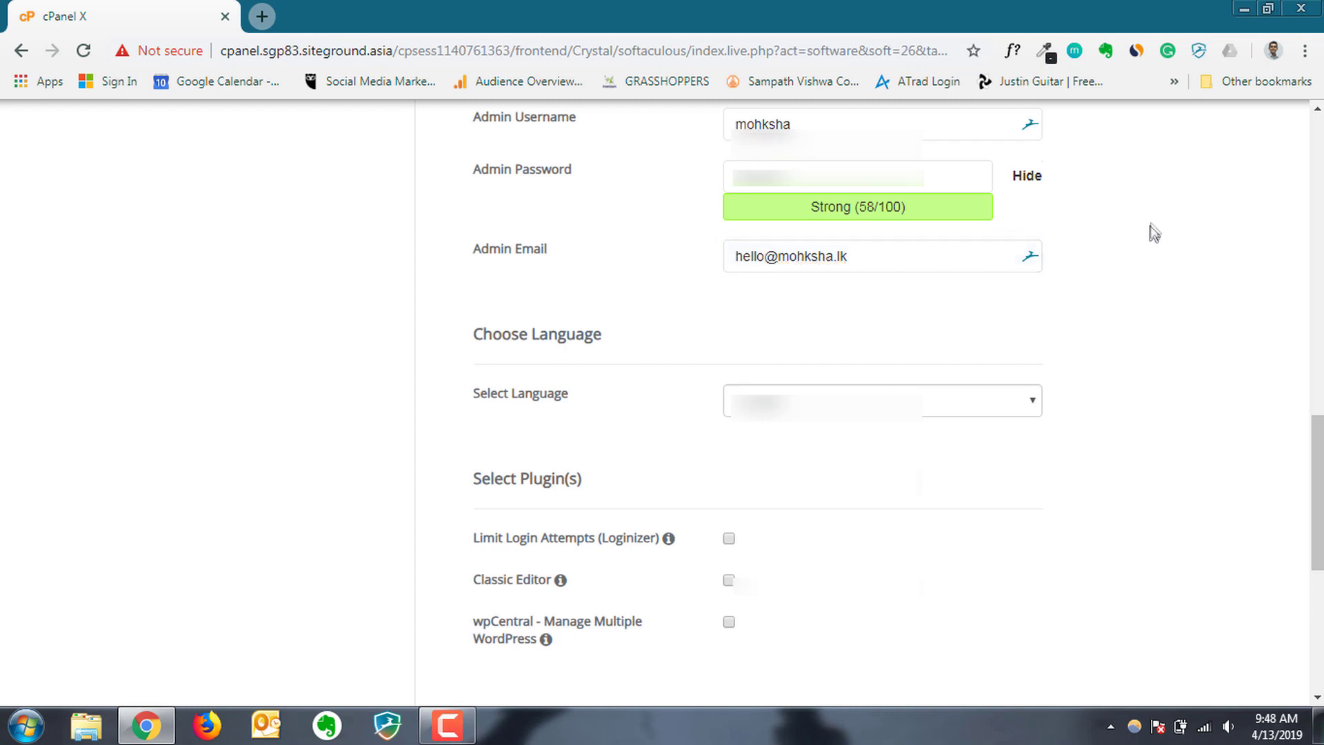
scroll(1153, 227, "down", 5)
scroll(1149, 240, "down", 1)
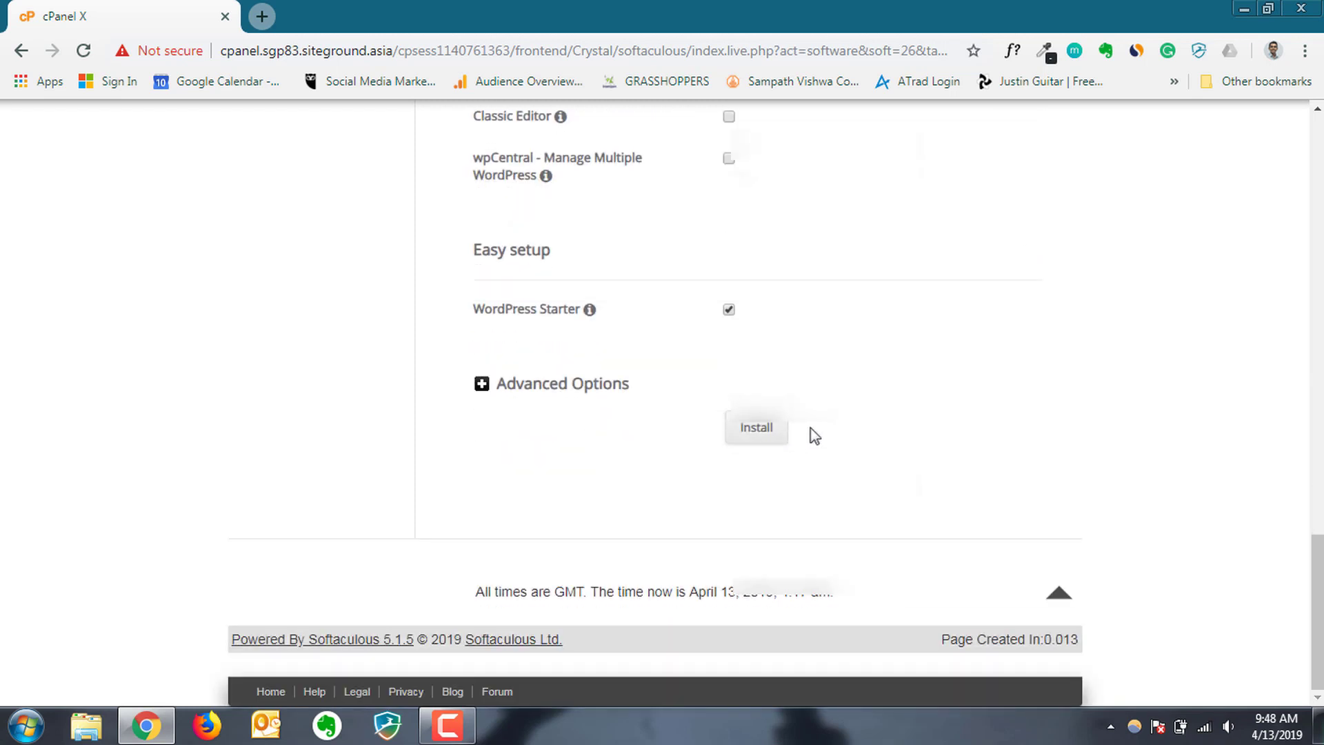
scroll(980, 401, "up", 12)
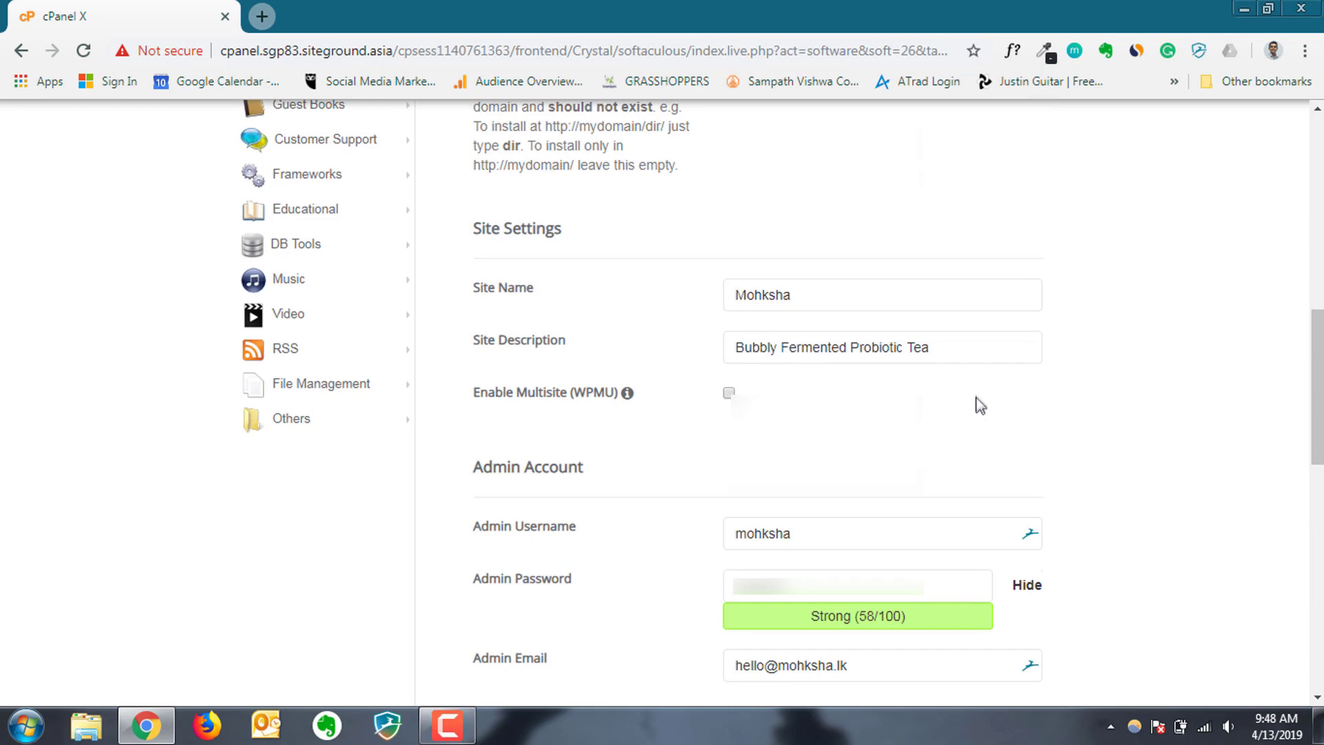
scroll(978, 400, "down", 7)
scroll(979, 409, "up", 5)
scroll(979, 410, "down", 10)
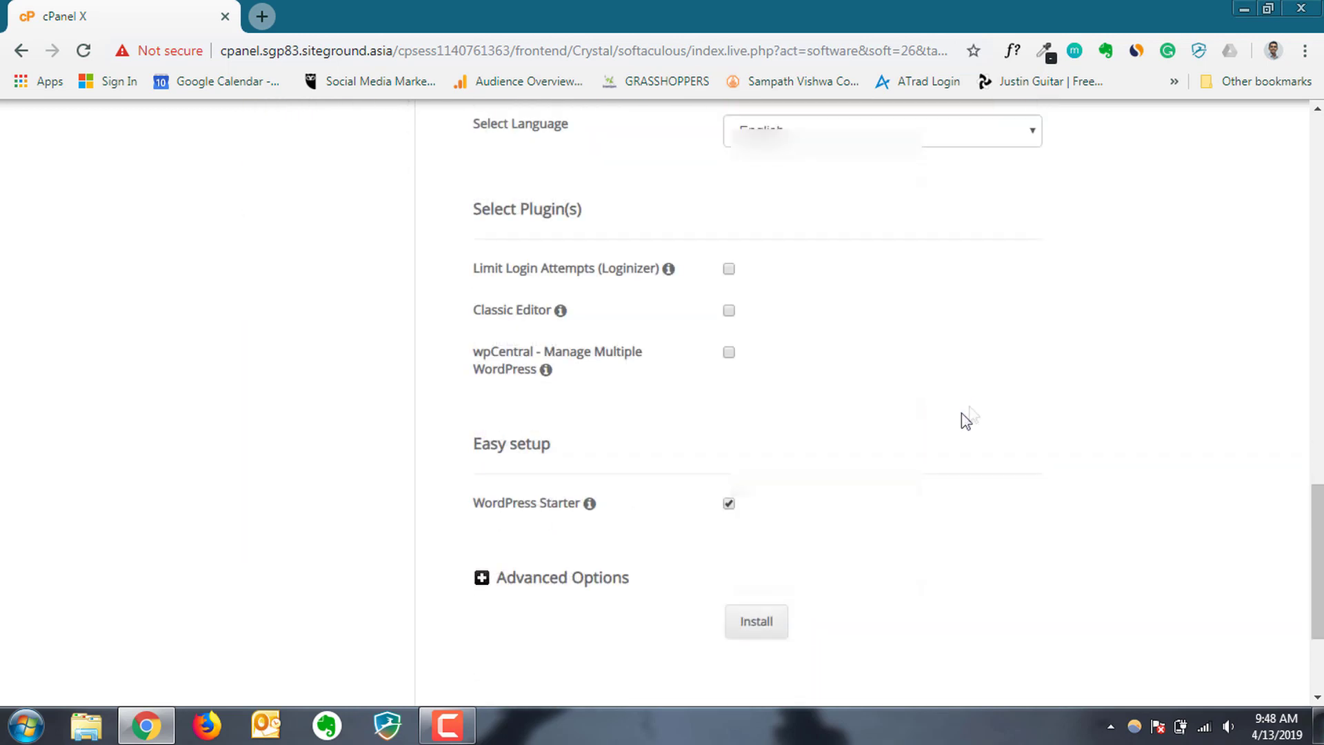
left_click(756, 431)
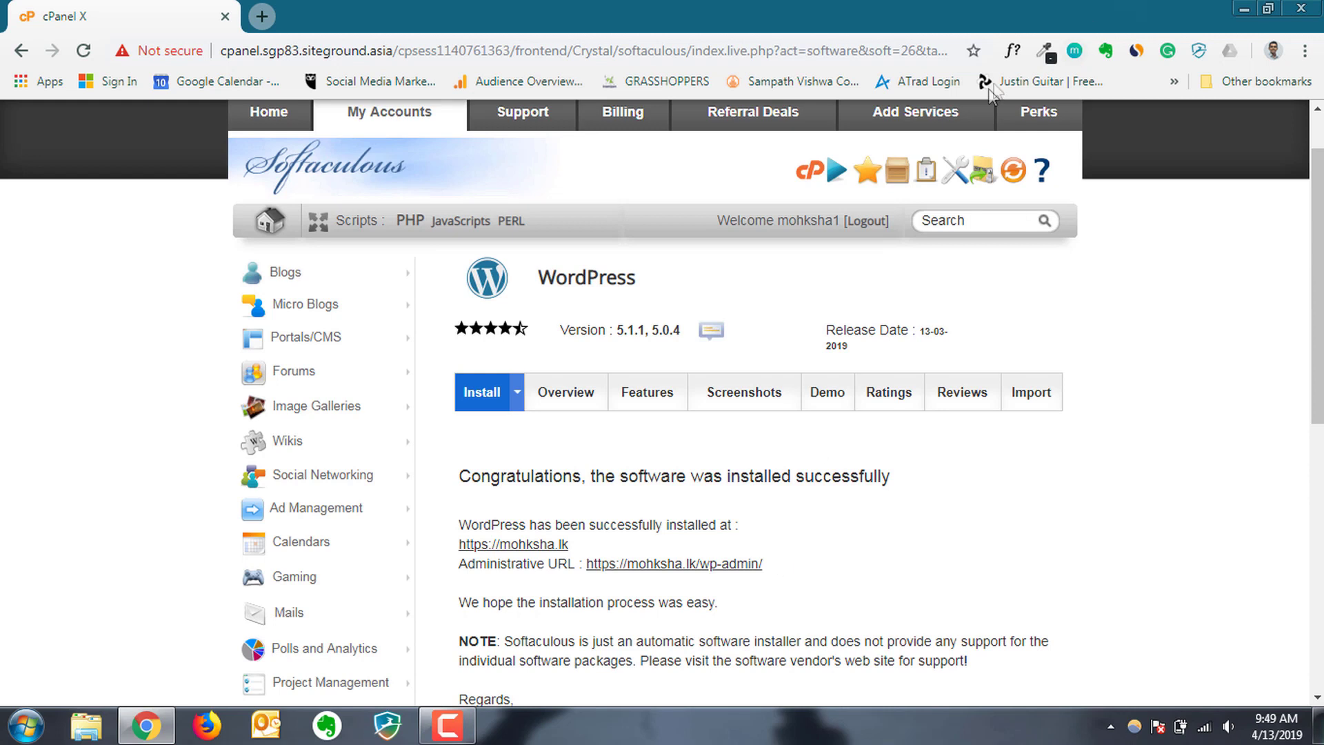
scroll(867, 438, "down", 3)
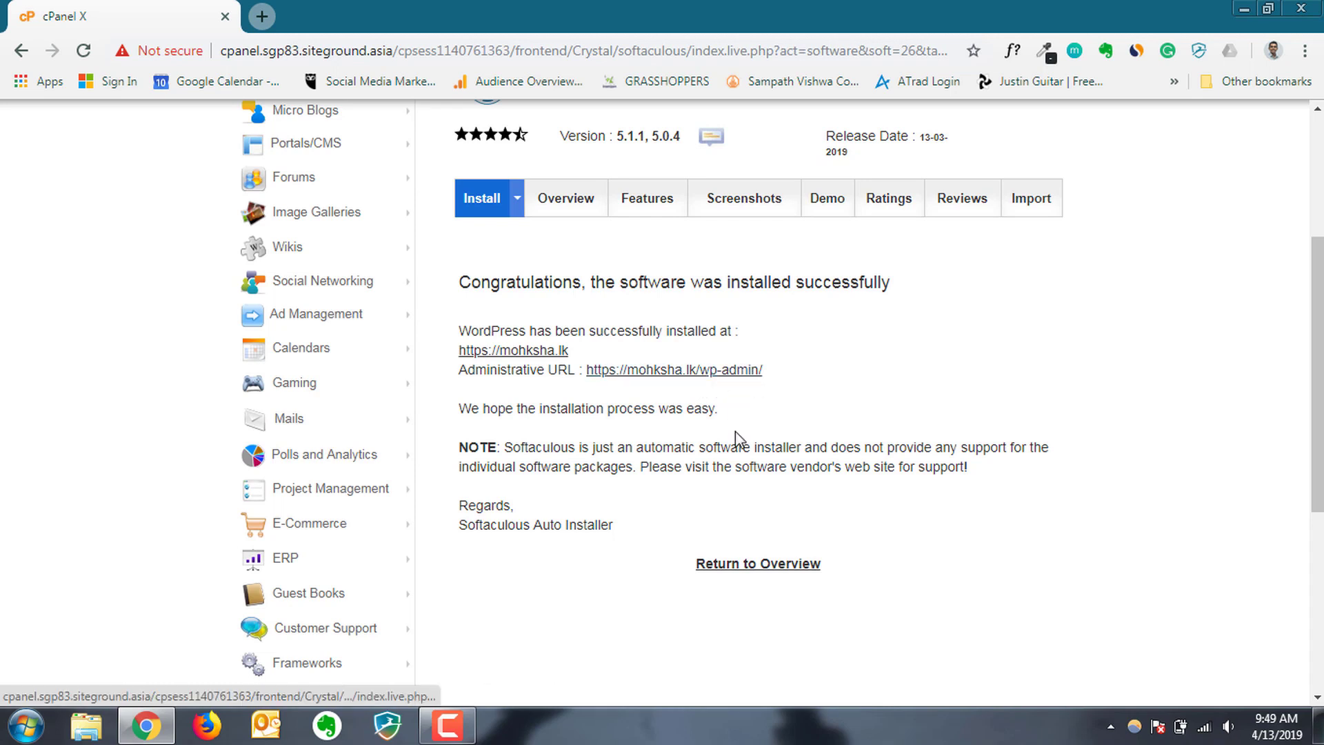
left_click(710, 372)
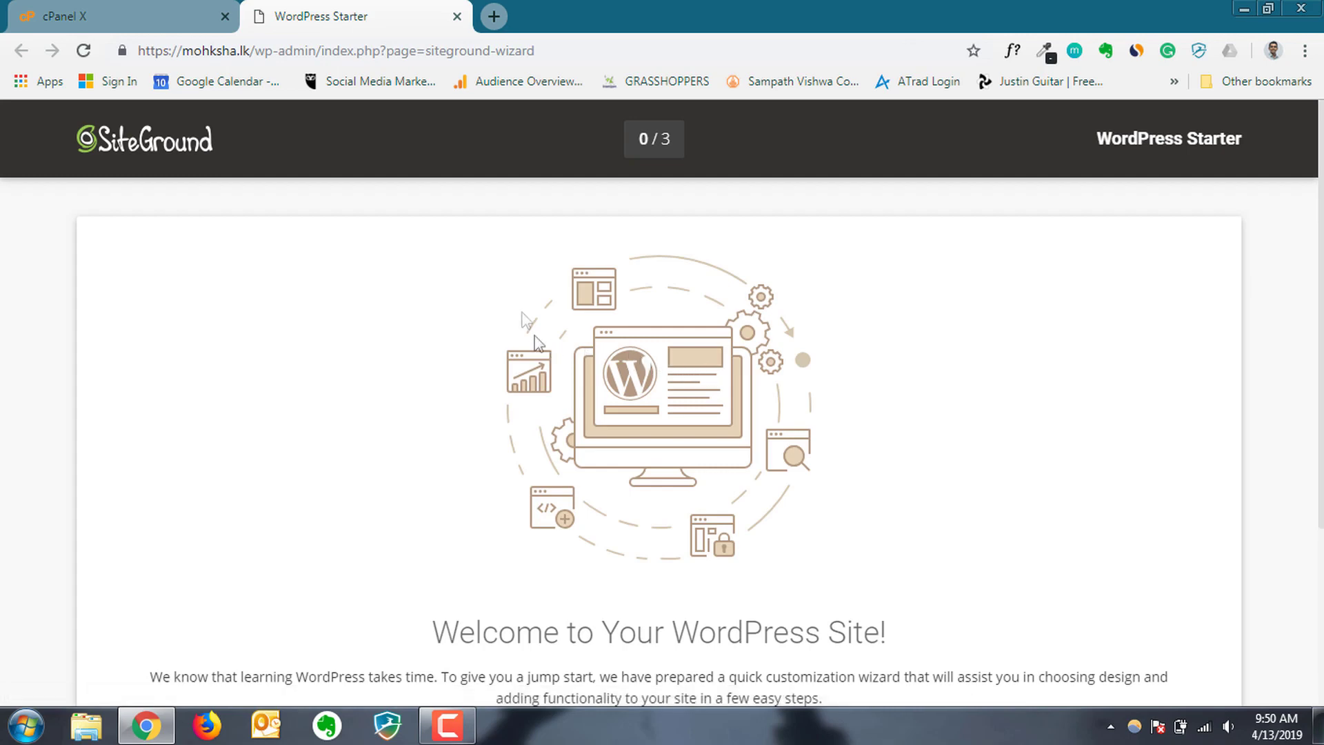
scroll(555, 336, "down", 2)
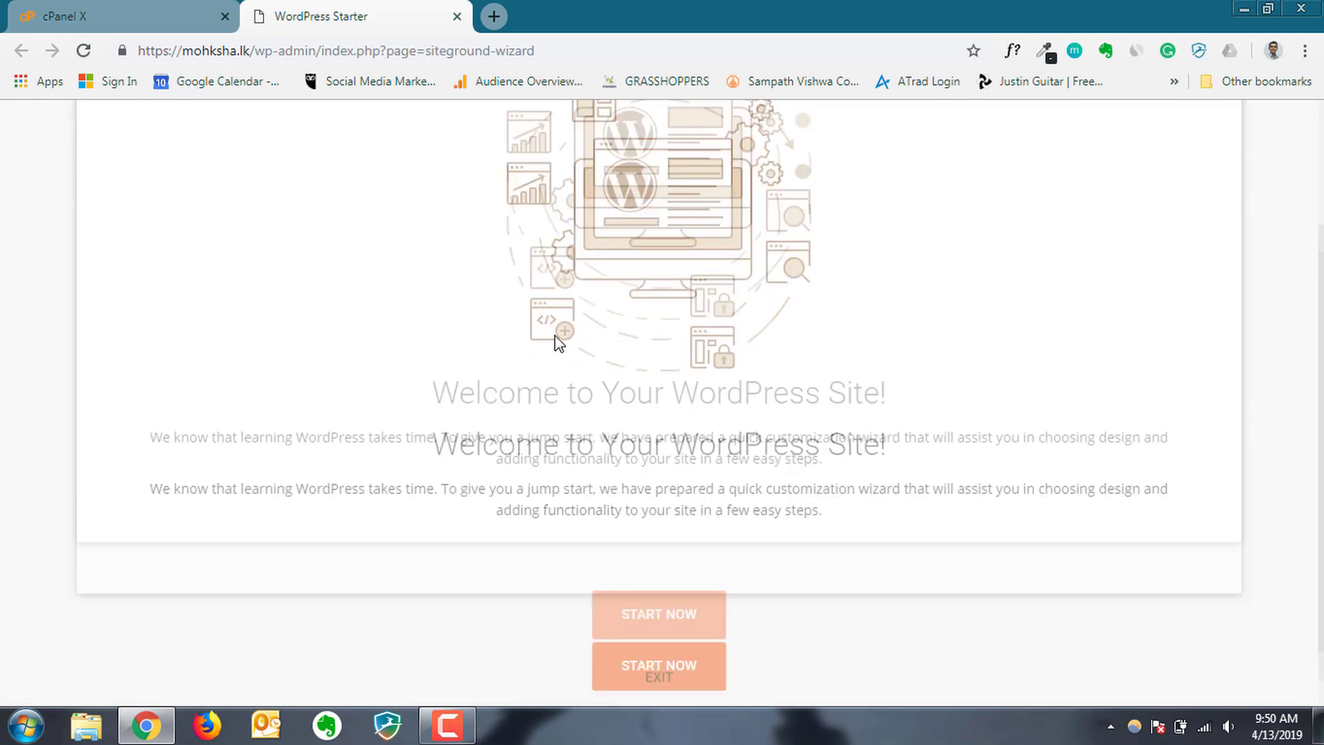
scroll(557, 342, "down", 2)
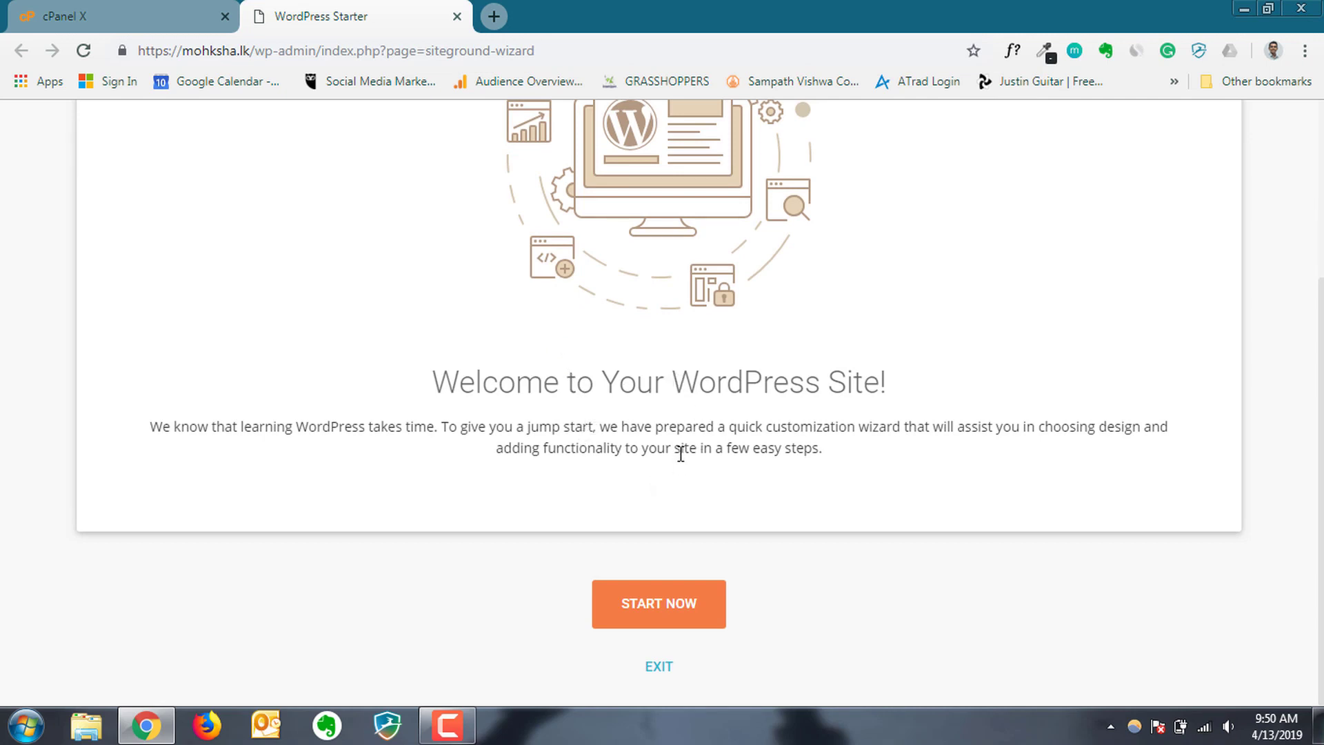
left_click(669, 613)
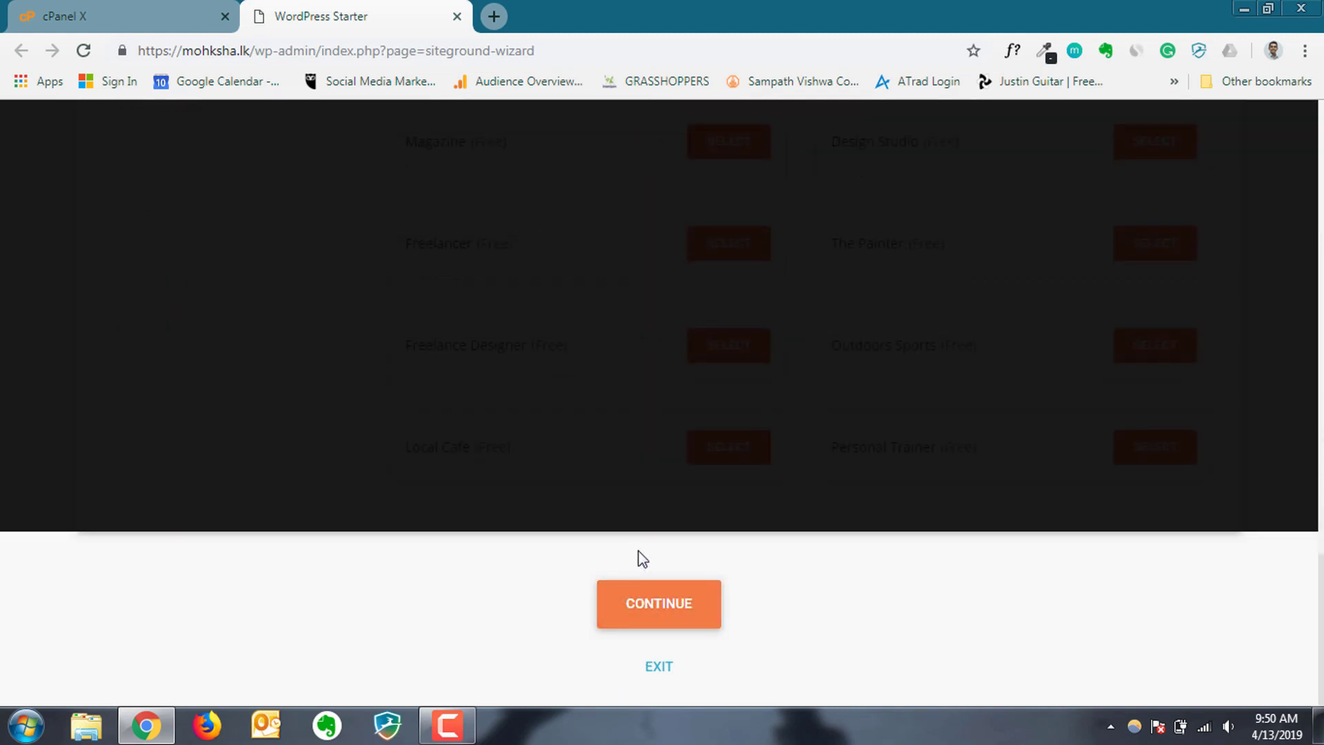
- Browse the free design grid, then exit the wizard to the Dashboard without picking one
scroll(606, 506, "up", 15)
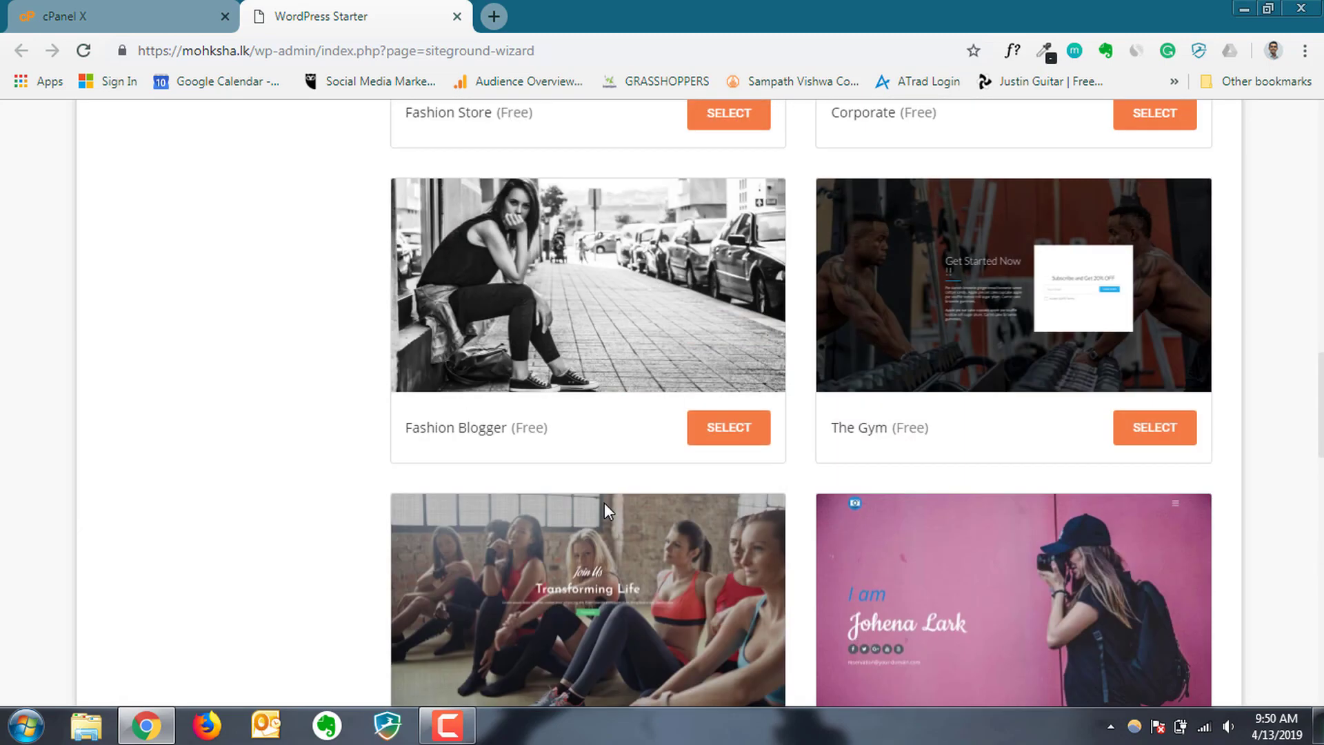
scroll(606, 512, "up", 15)
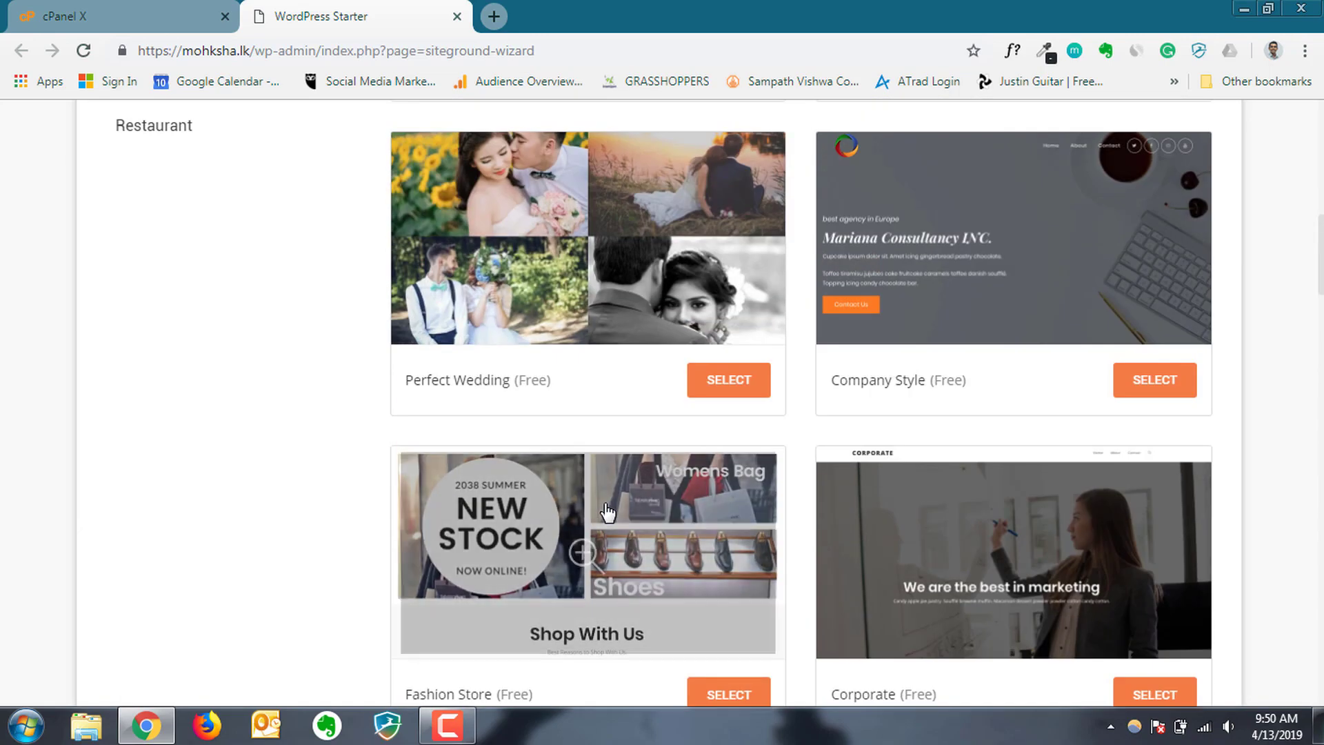
scroll(604, 503, "up", 4)
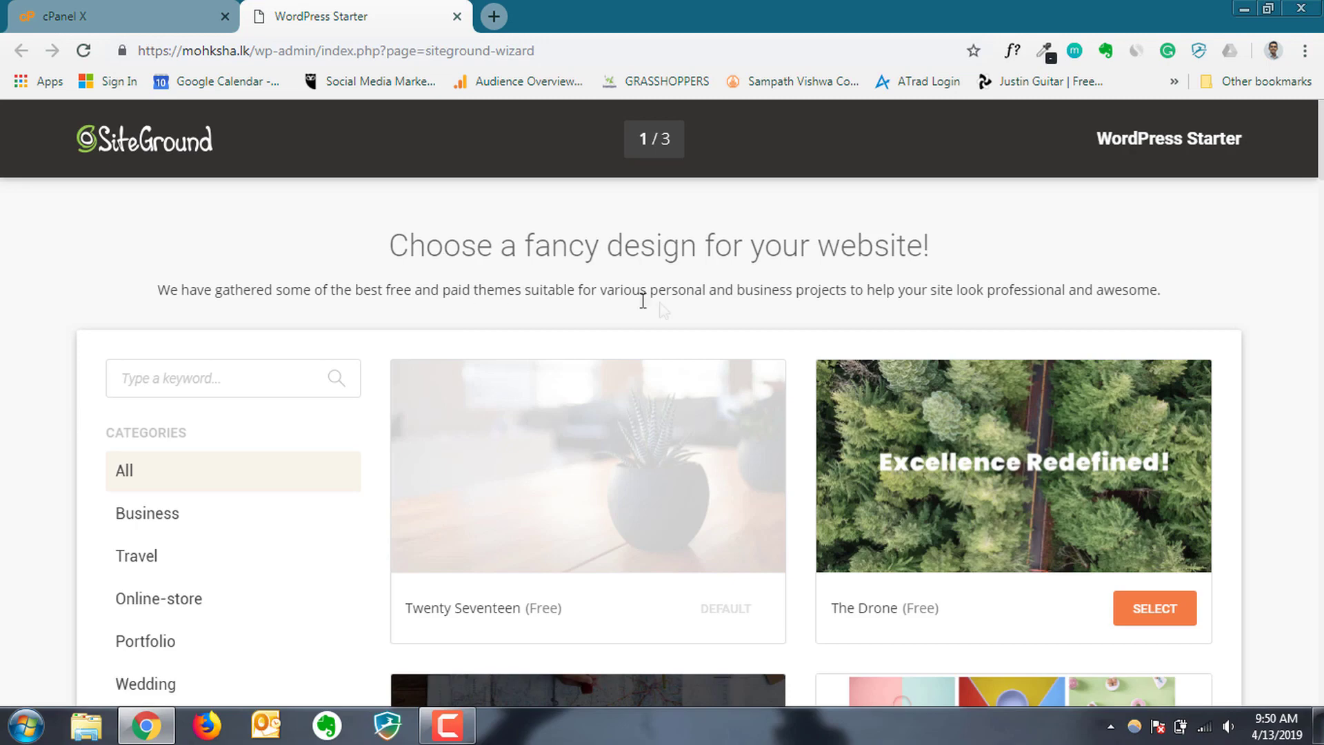
scroll(403, 290, "down", 11)
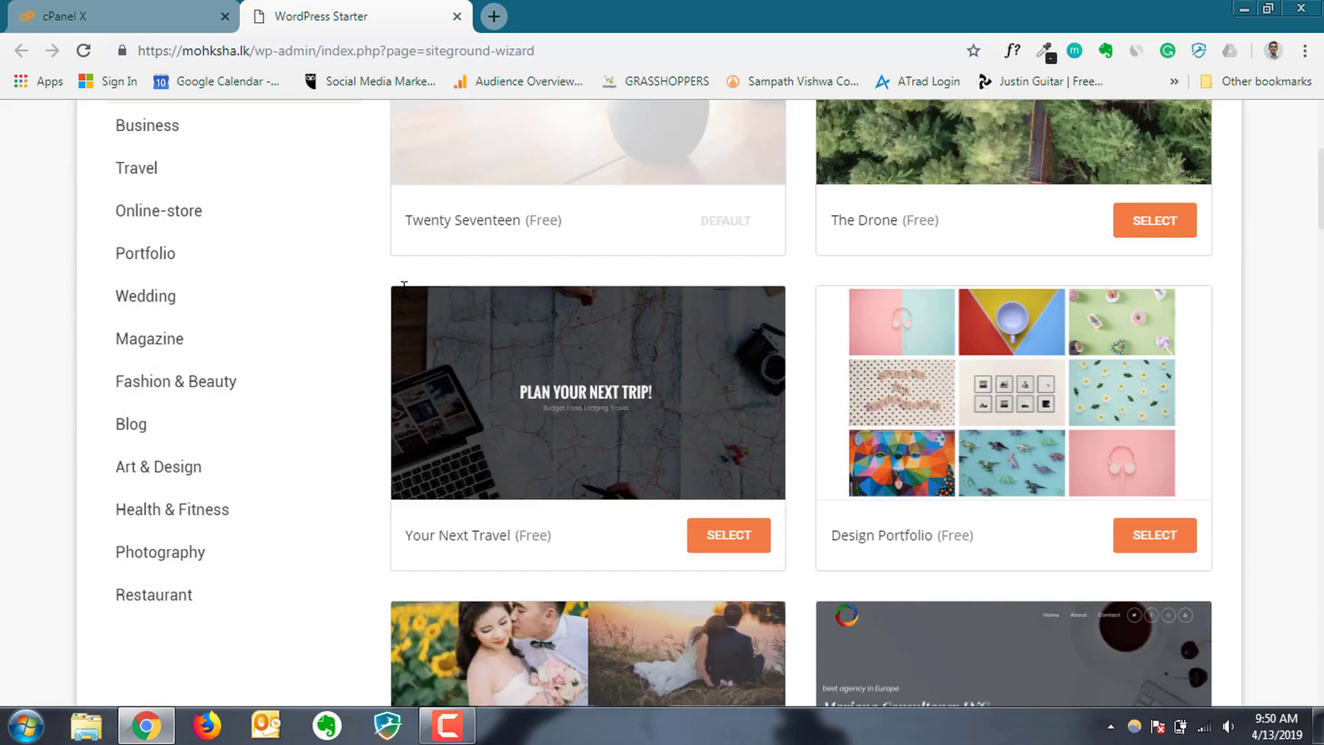
scroll(403, 296, "down", 6)
scroll(405, 298, "down", 10)
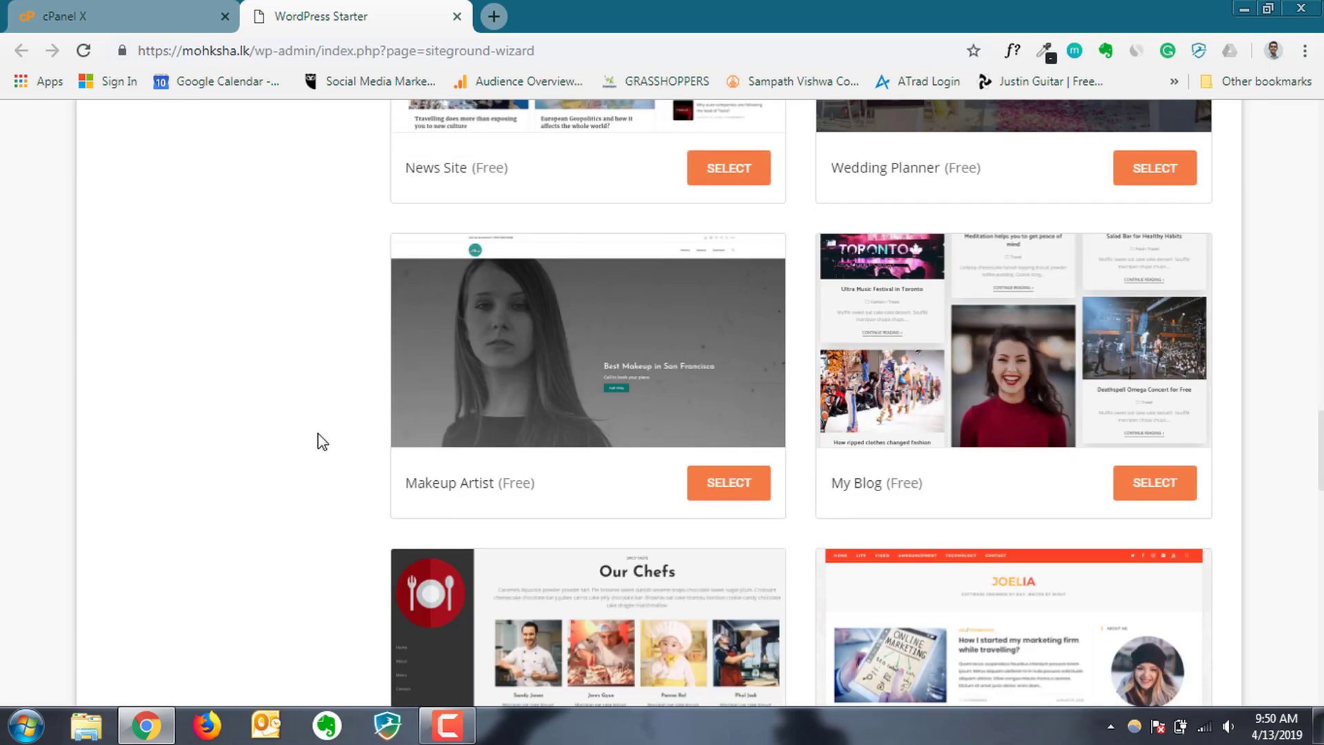
scroll(322, 442, "down", 20)
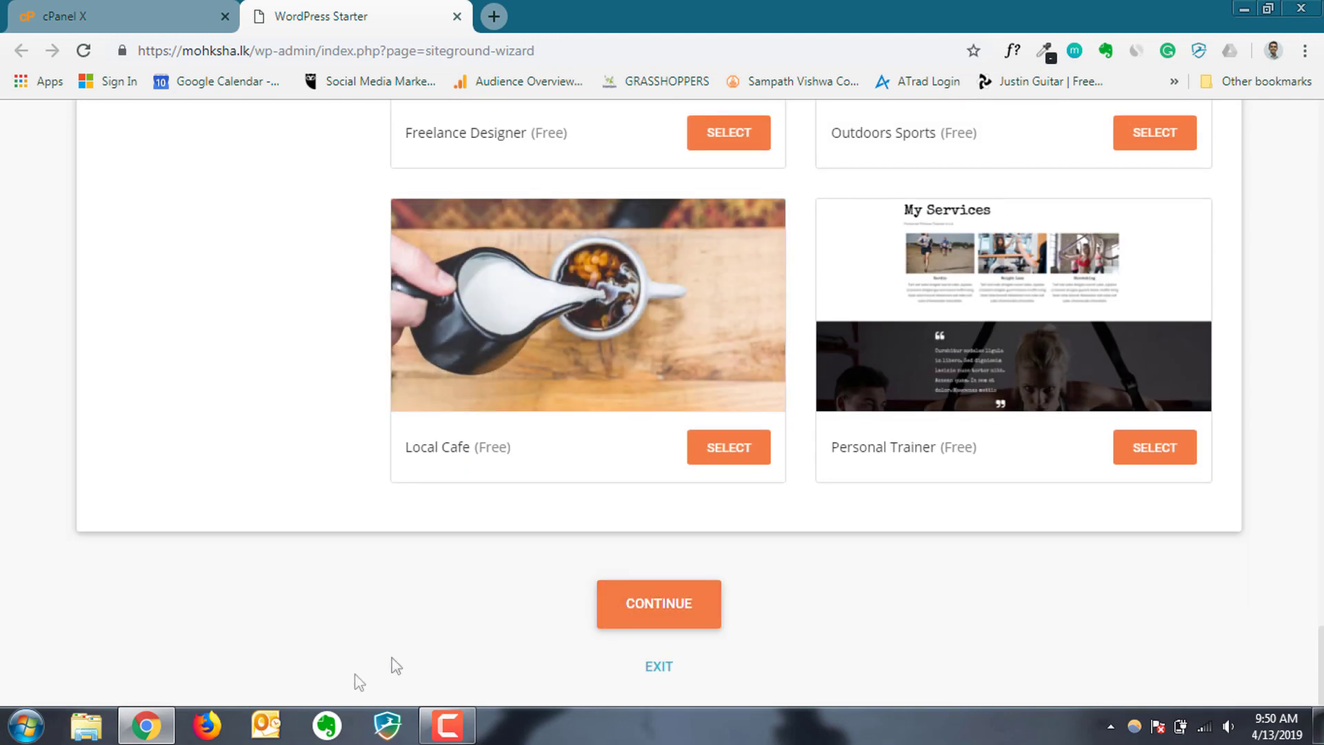
left_click(660, 669)
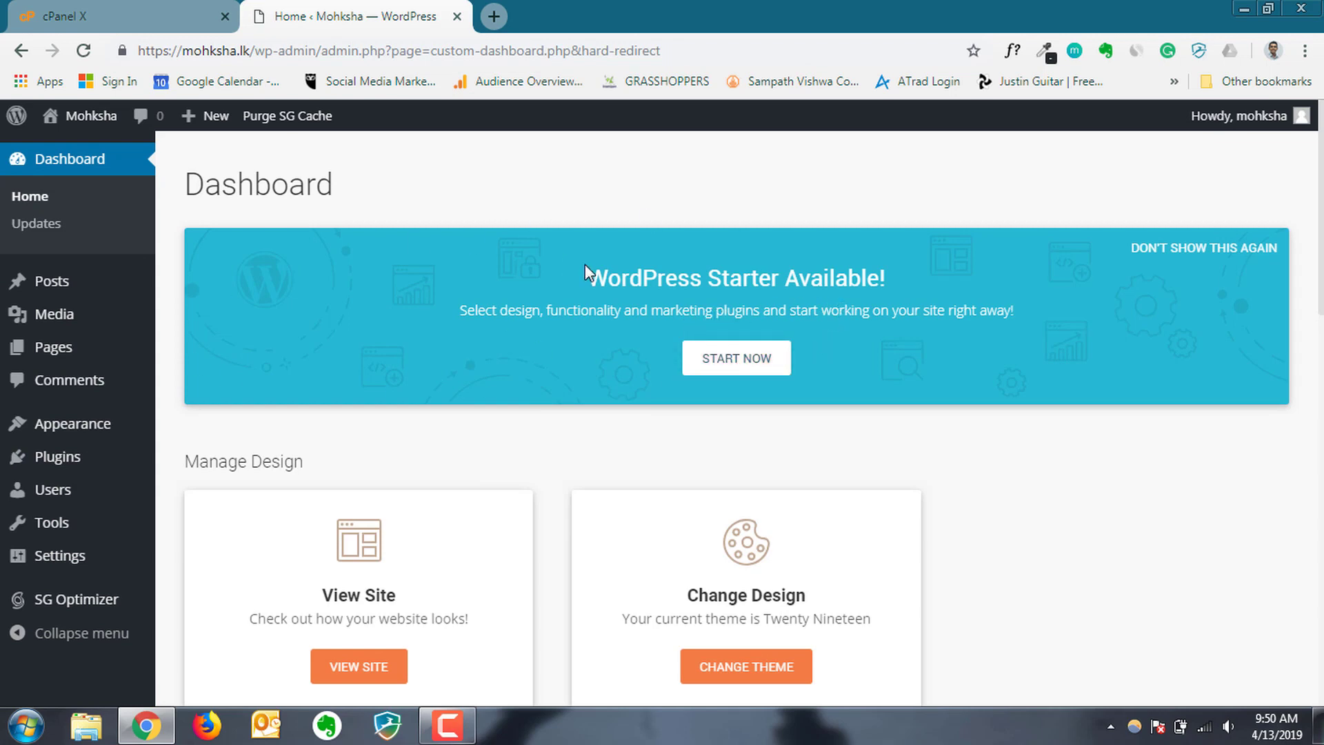
- Open the live Mohksha site in a new tab via the admin bar's Visit Site link
scroll(584, 265, "down", 4)
scroll(585, 266, "up", 1)
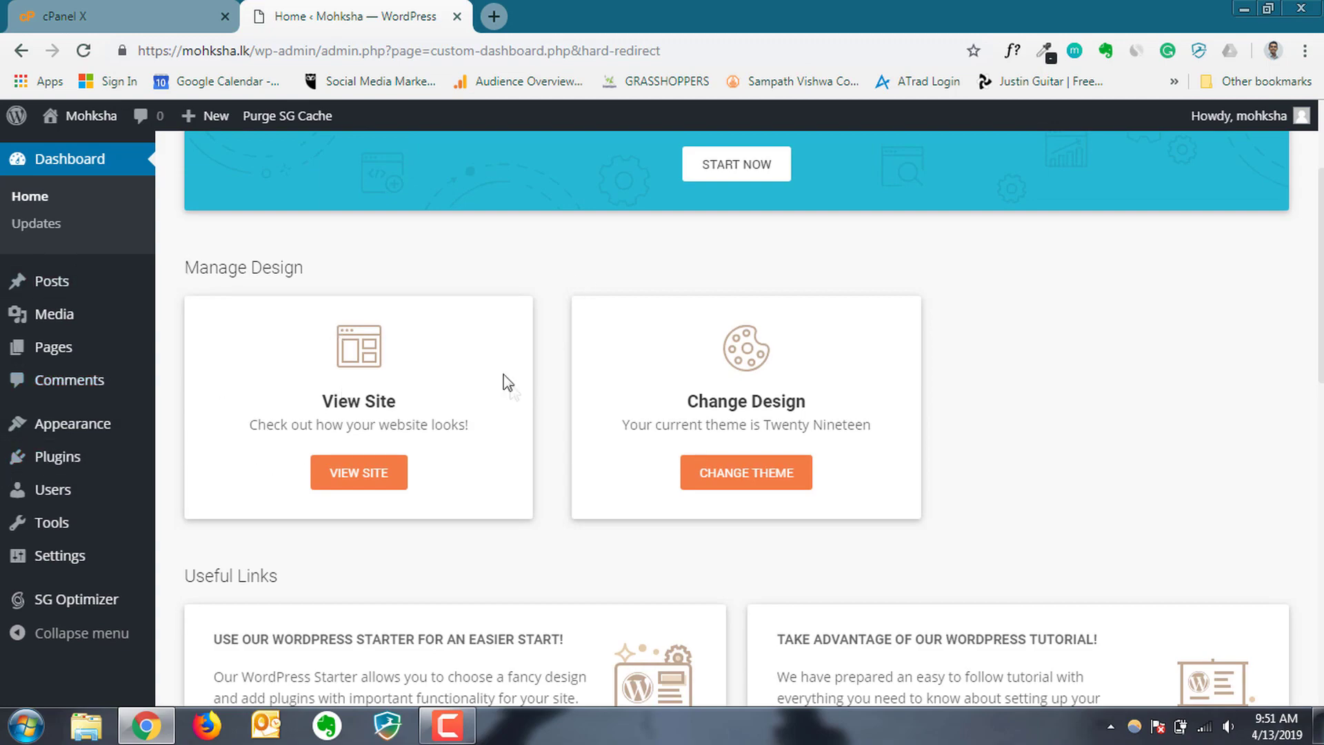
scroll(505, 378, "down", 8)
scroll(498, 398, "down", 3)
scroll(498, 398, "up", 5)
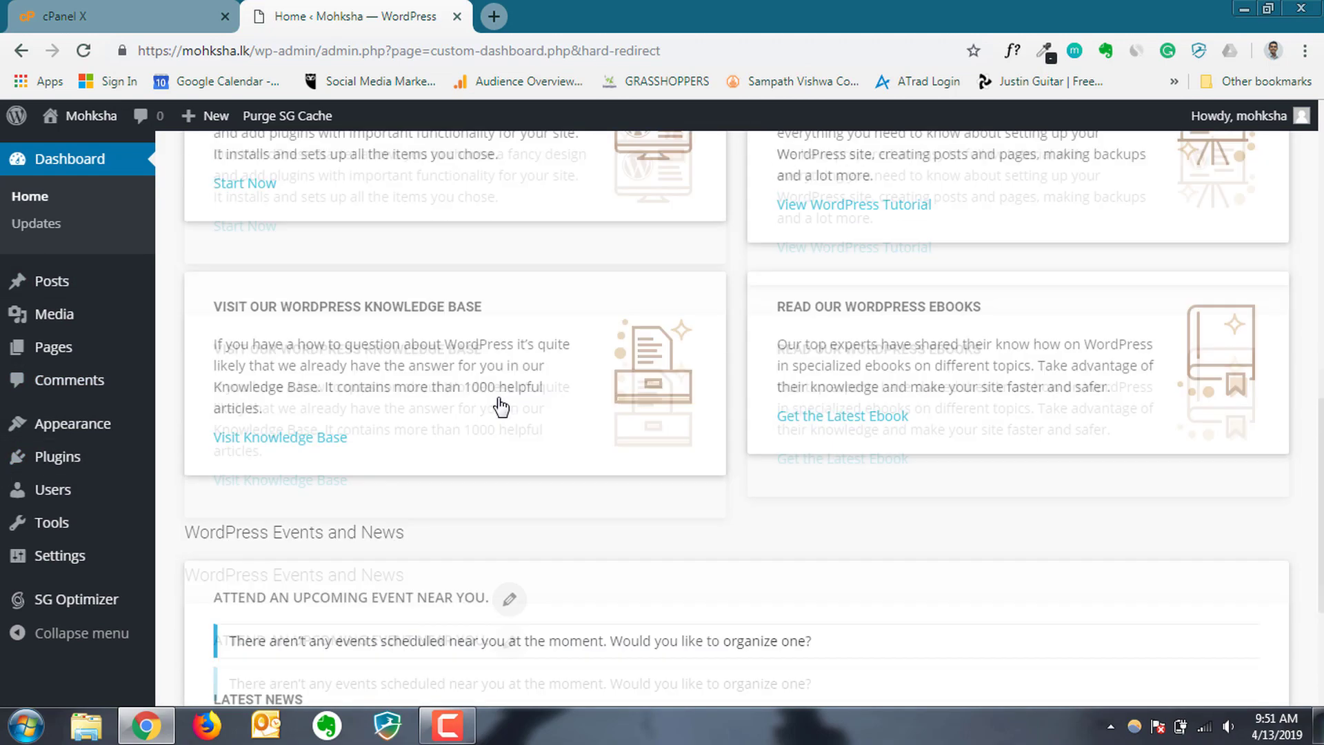
scroll(753, 385, "down", 5)
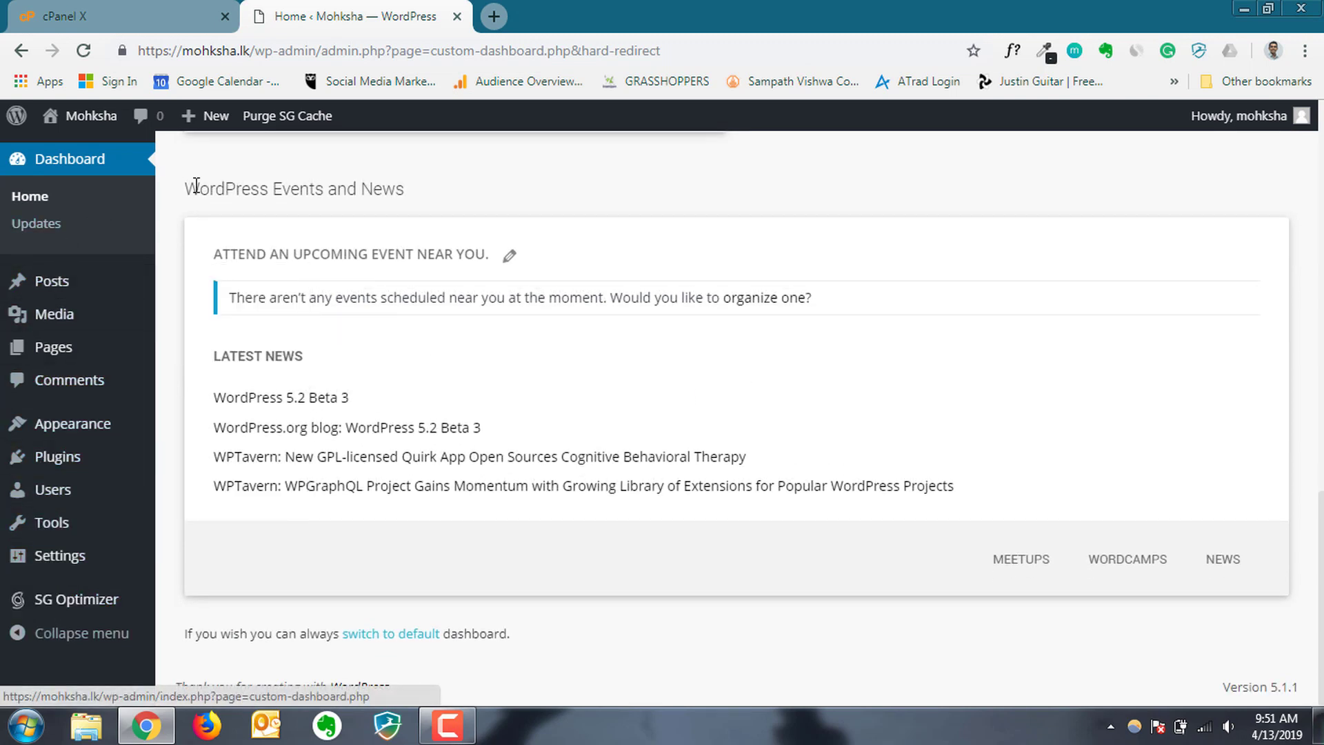
mouse_move(88, 121)
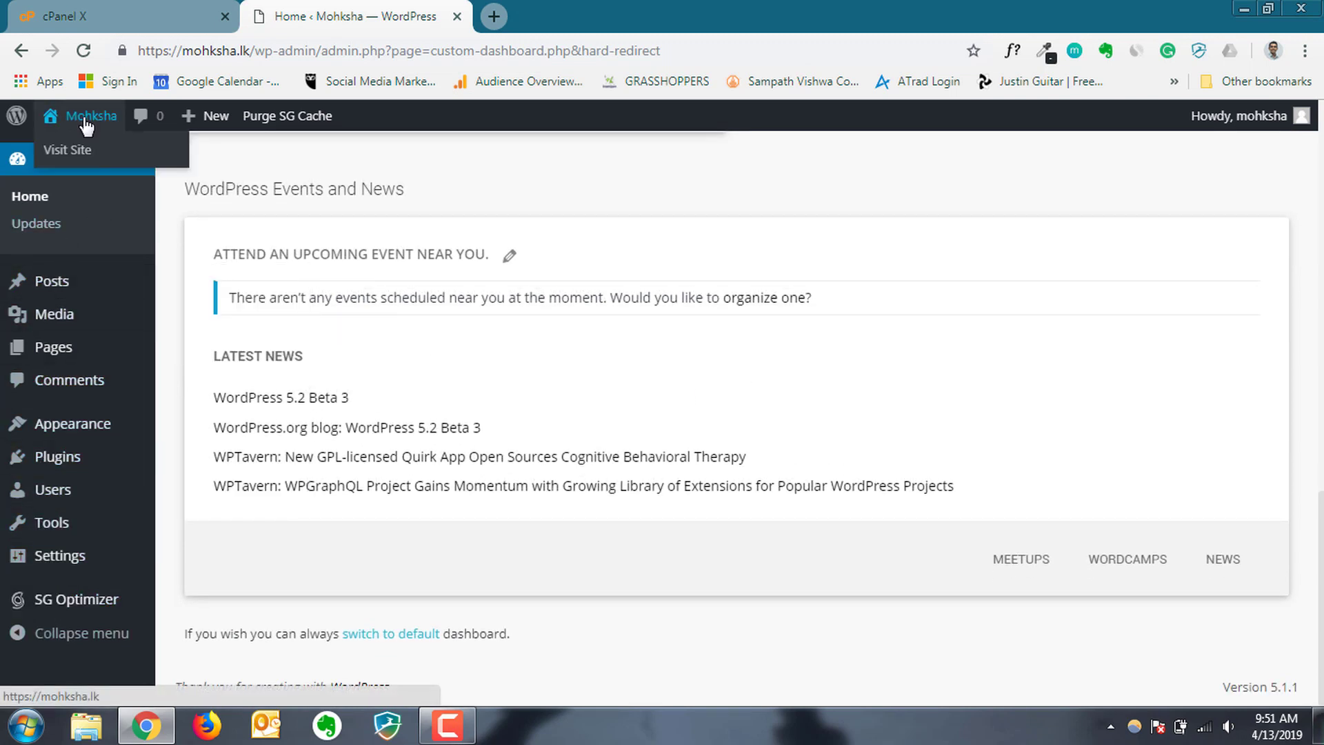
right_click(64, 153)
left_click(110, 164)
left_click(519, 19)
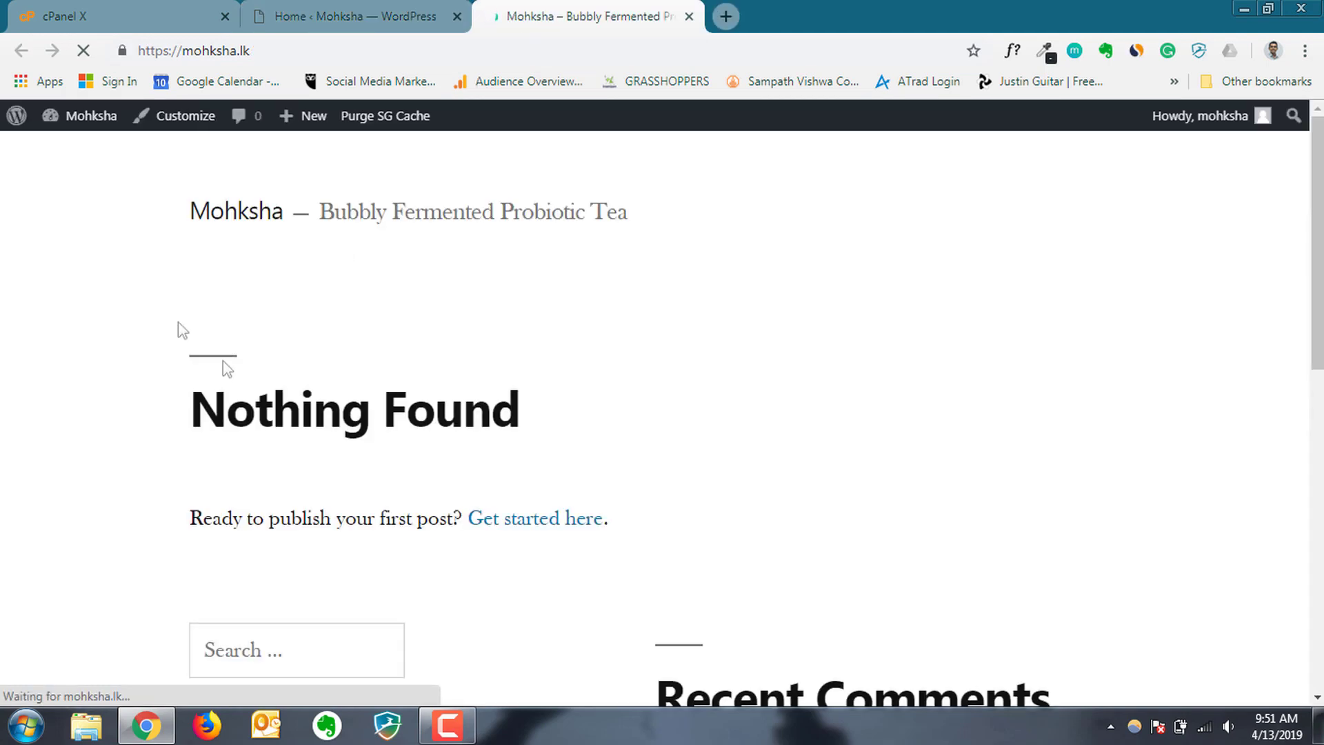
- Look over the live site, close its tab, and go to Appearance > Themes
scroll(717, 269, "down", 5)
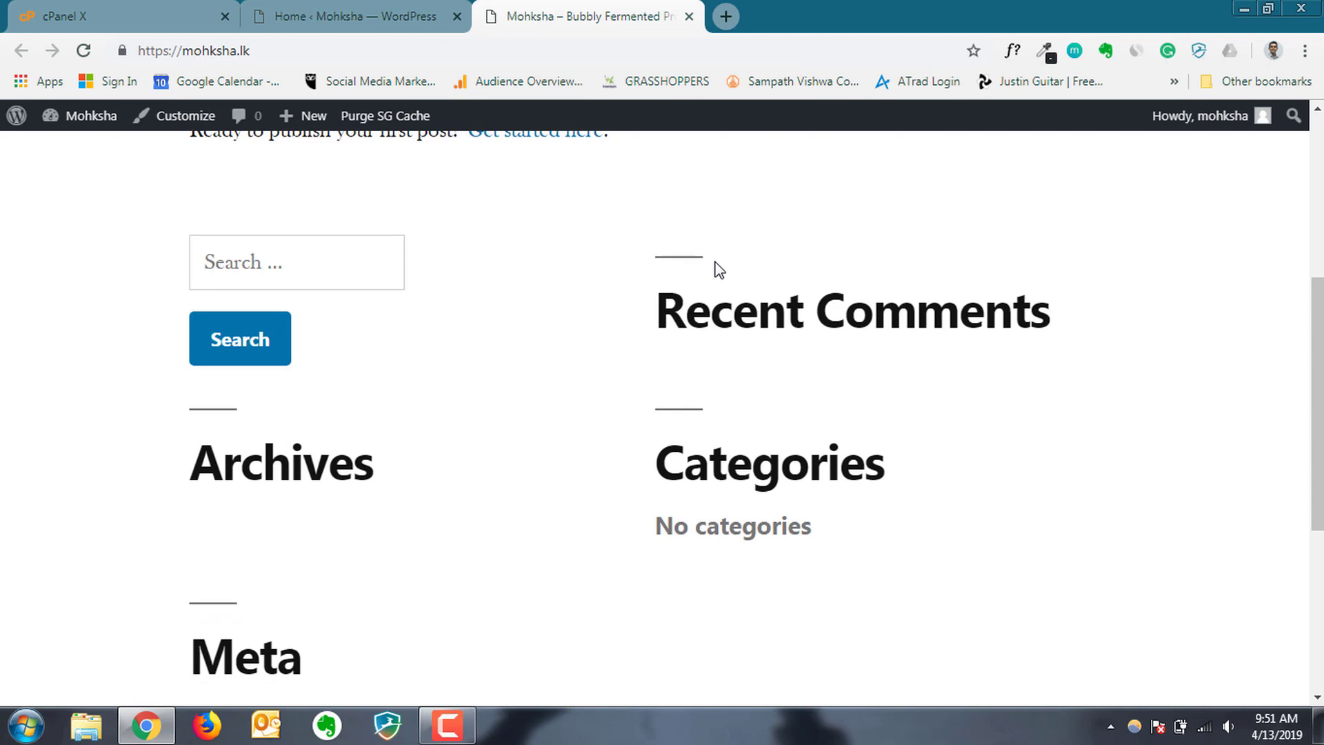
scroll(714, 269, "down", 5)
scroll(709, 284, "up", 3)
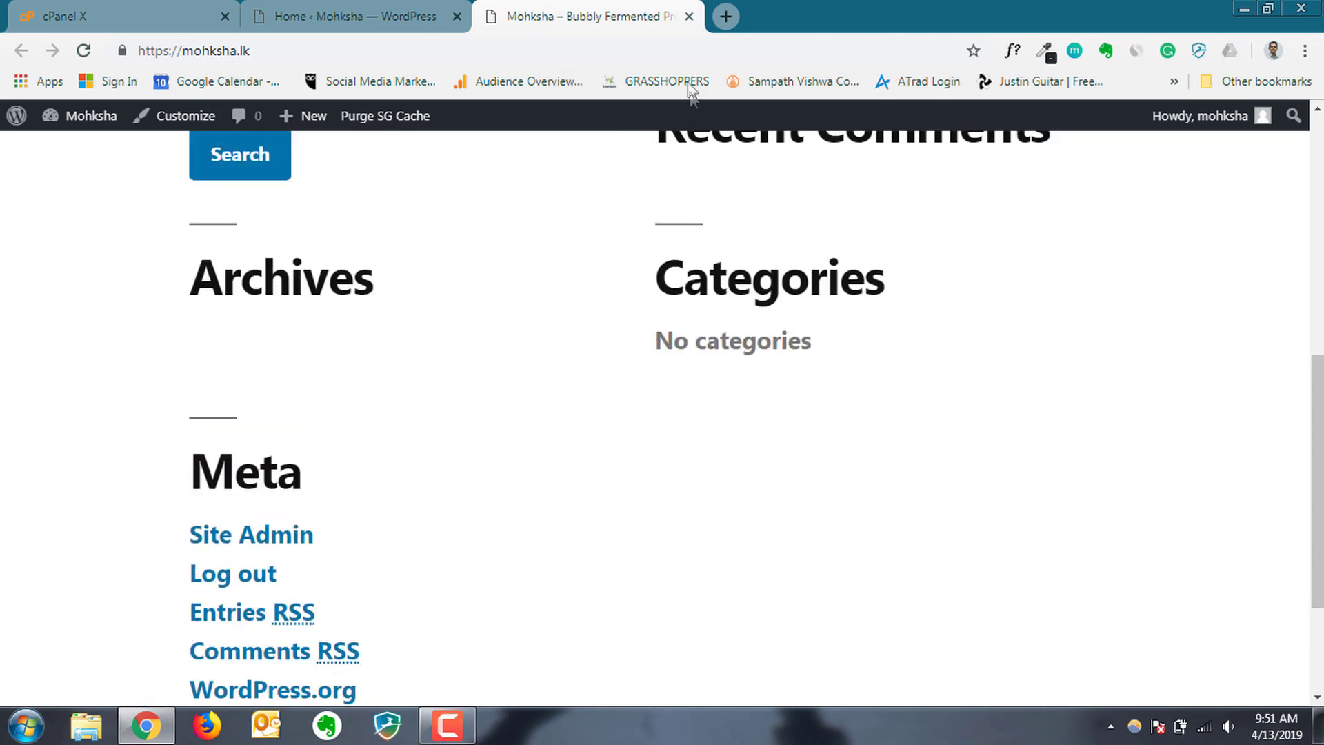
left_click(689, 17)
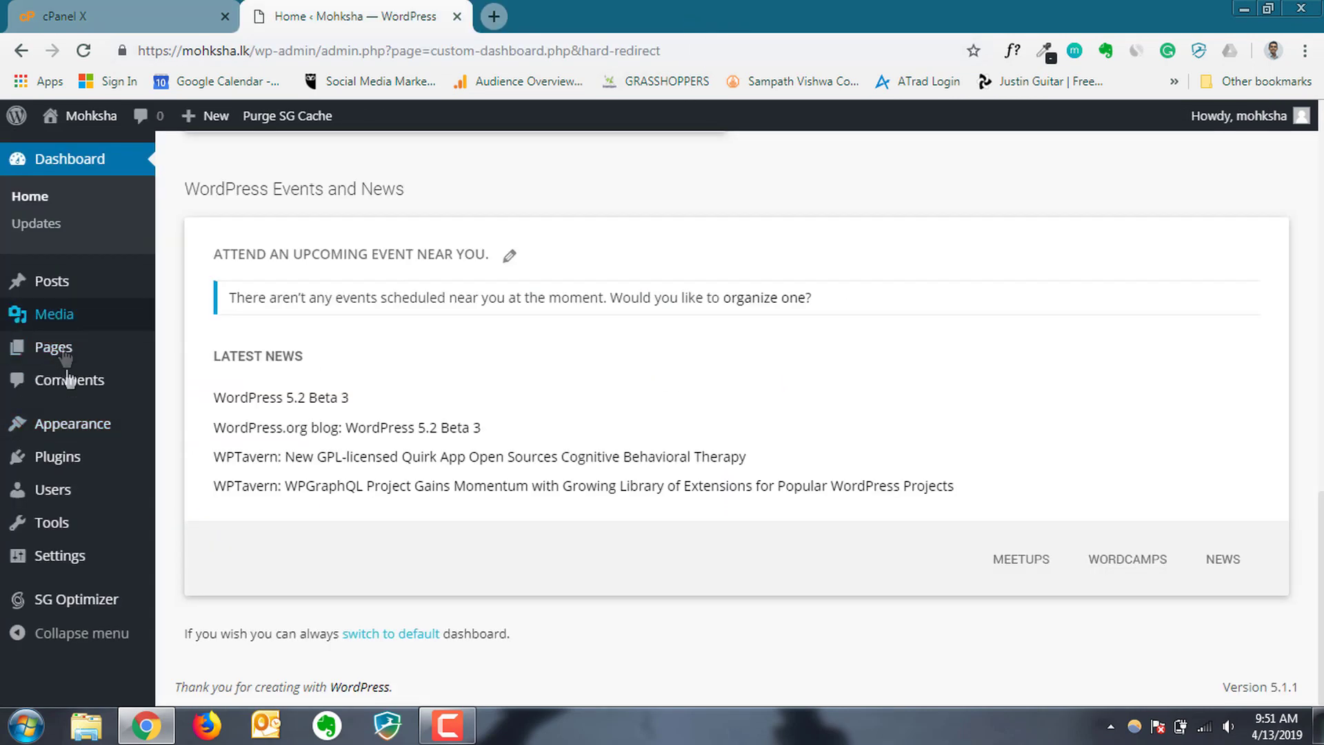
mouse_move(69, 452)
mouse_move(72, 424)
left_click(206, 429)
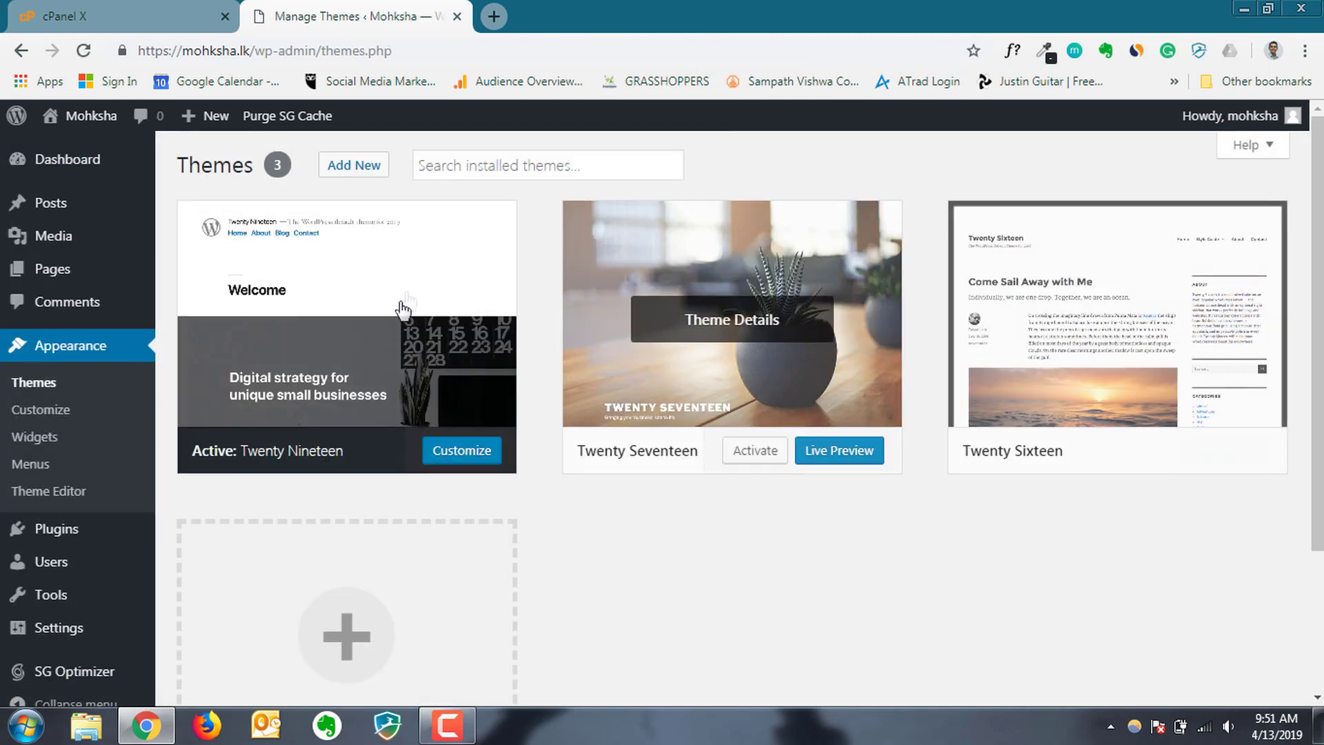
scroll(398, 321, "down", 2)
scroll(387, 373, "up", 1)
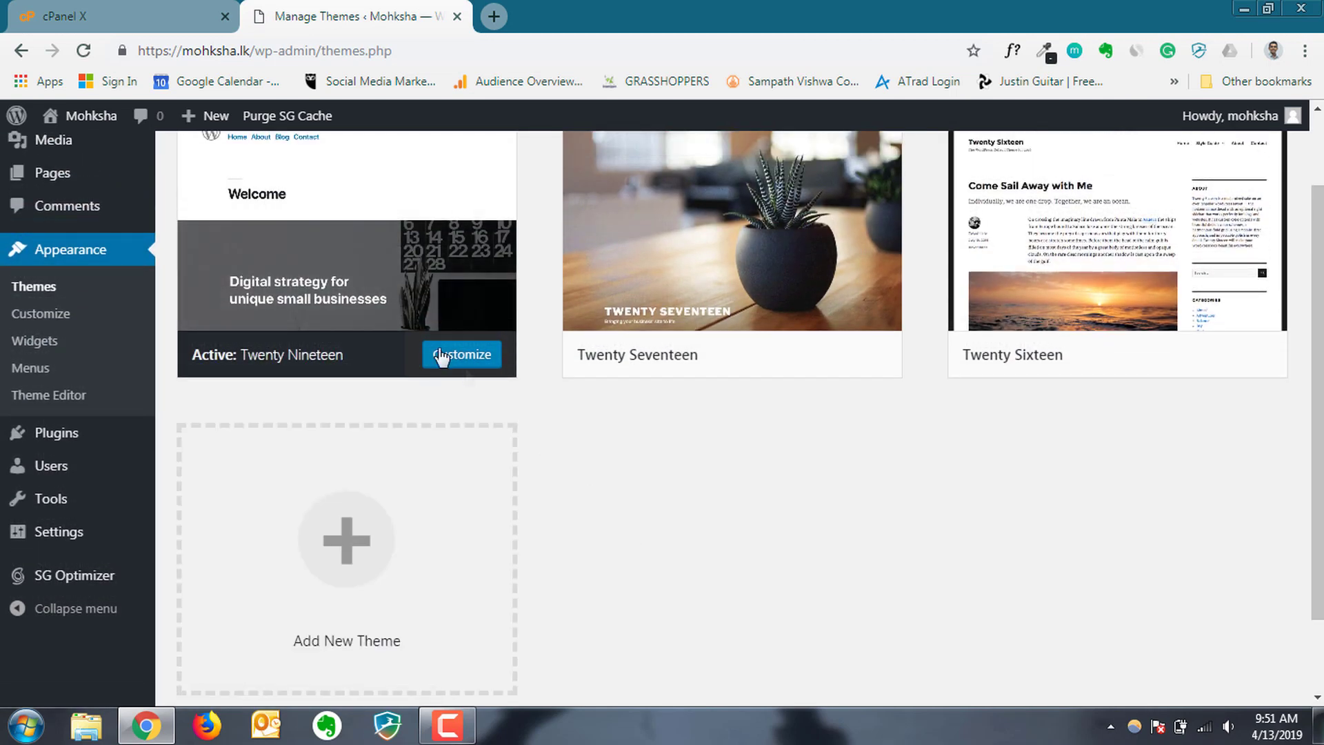
scroll(348, 376, "up", 1)
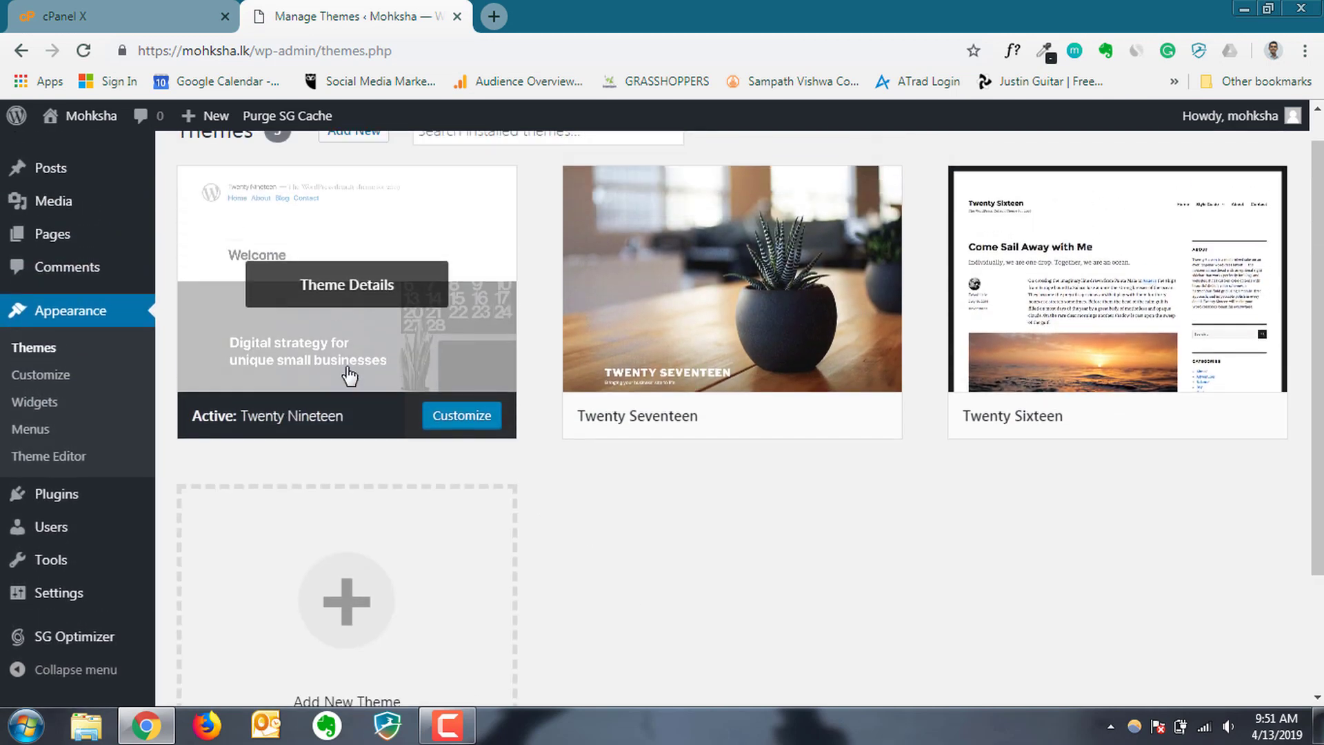
scroll(350, 376, "up", 1)
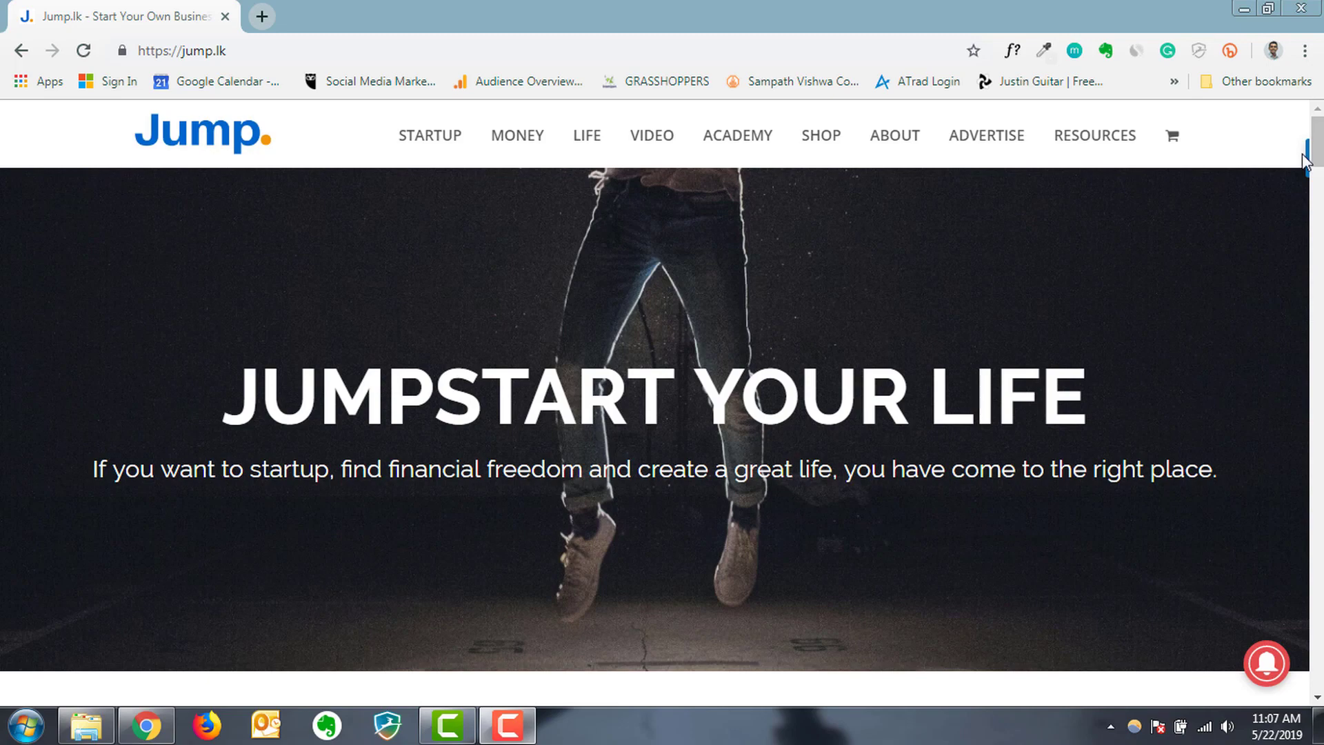
- Scroll through Jump.lk's latest posts, then open a new empty browser tab
left_click_drag(1317, 147, 1270, 495)
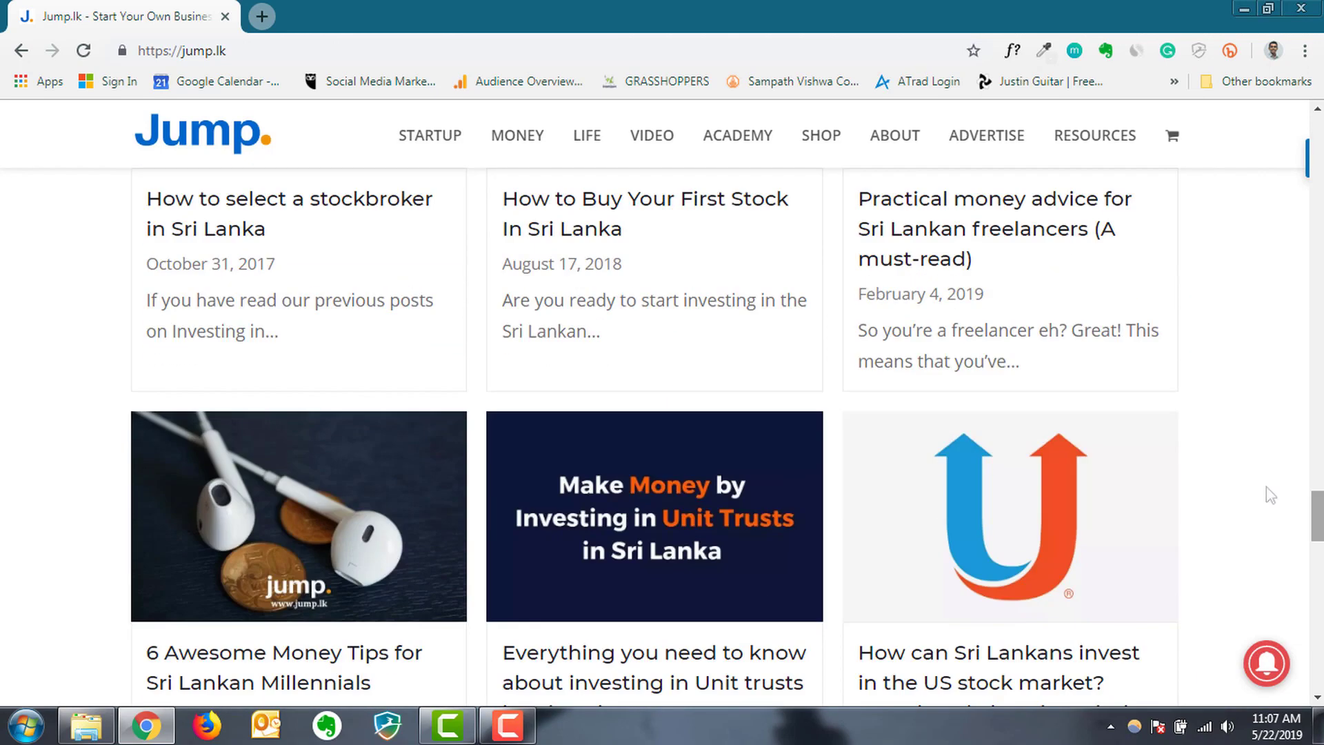
left_click(263, 18)
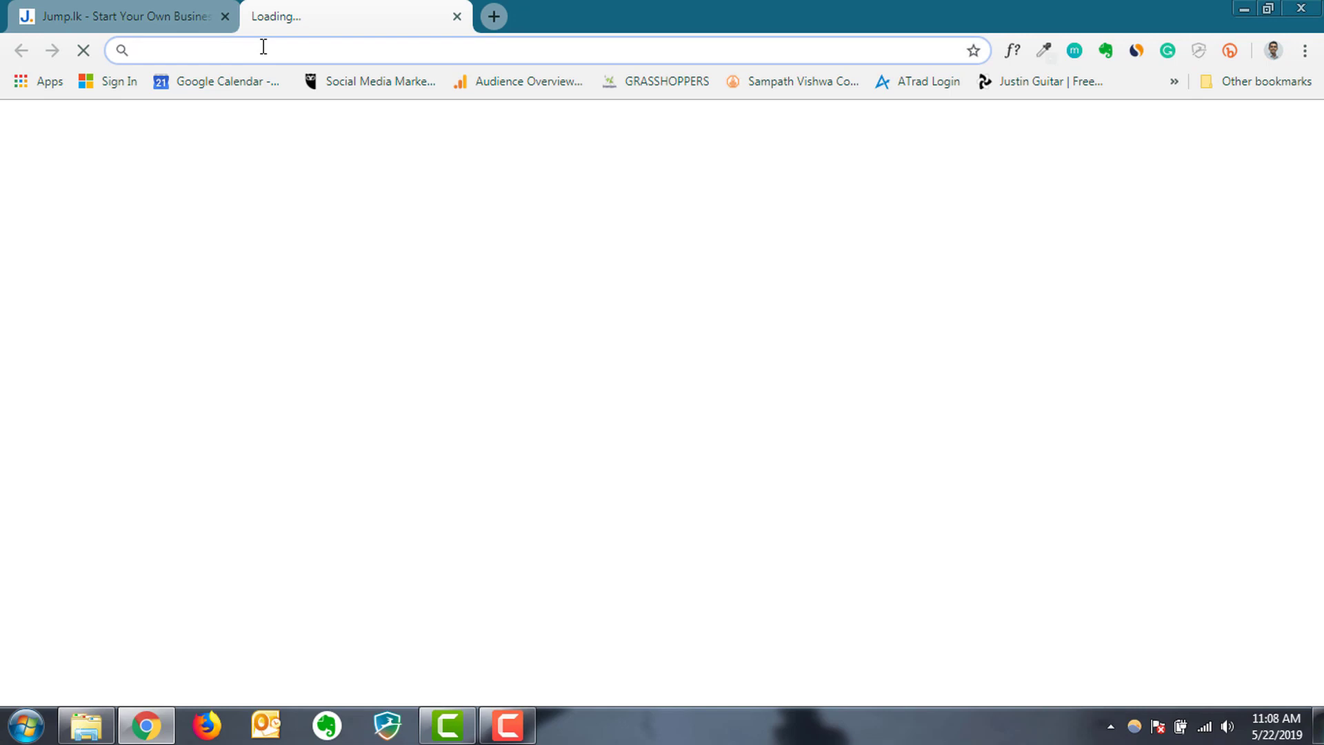
- Go to themeforest.net and search WordPress themes for 'total', showing 182 results
type("themeforest.net")
key("Return")
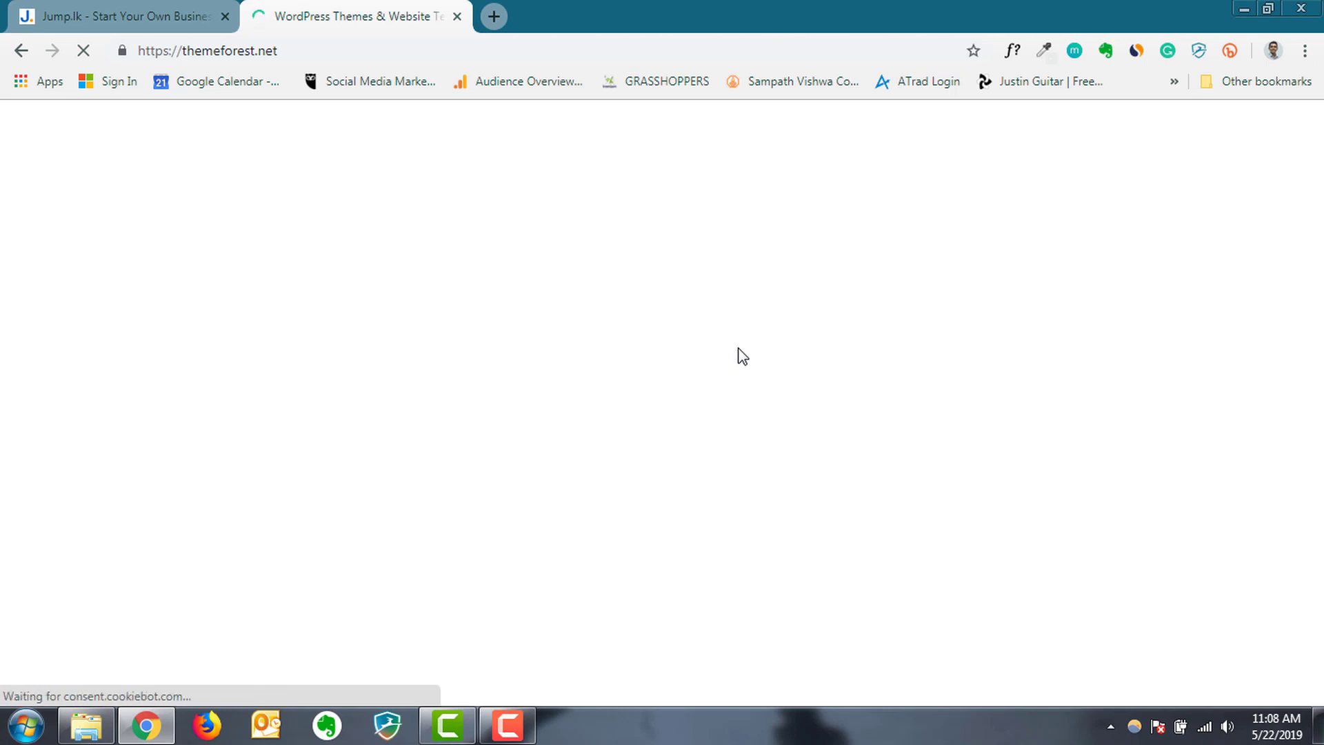
scroll(828, 254, "down", 3)
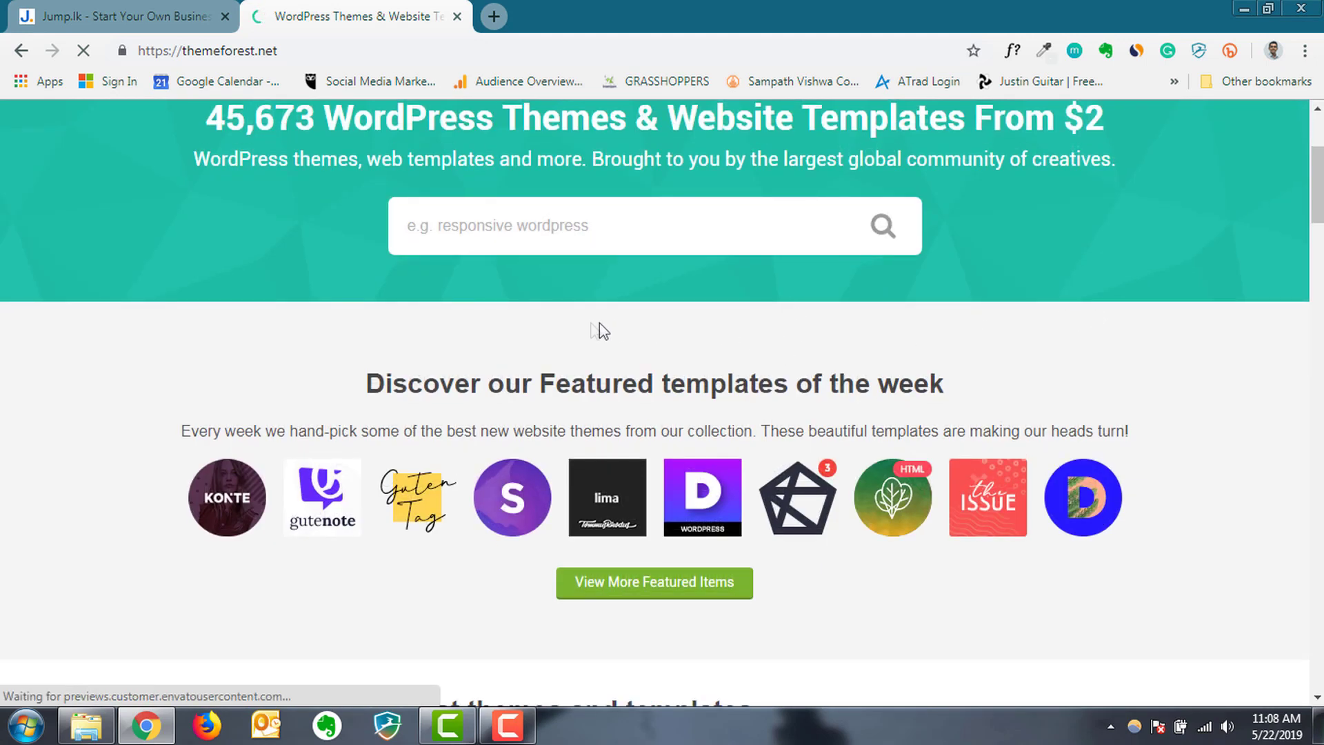
scroll(657, 382, "up", 1)
scroll(642, 382, "up", 2)
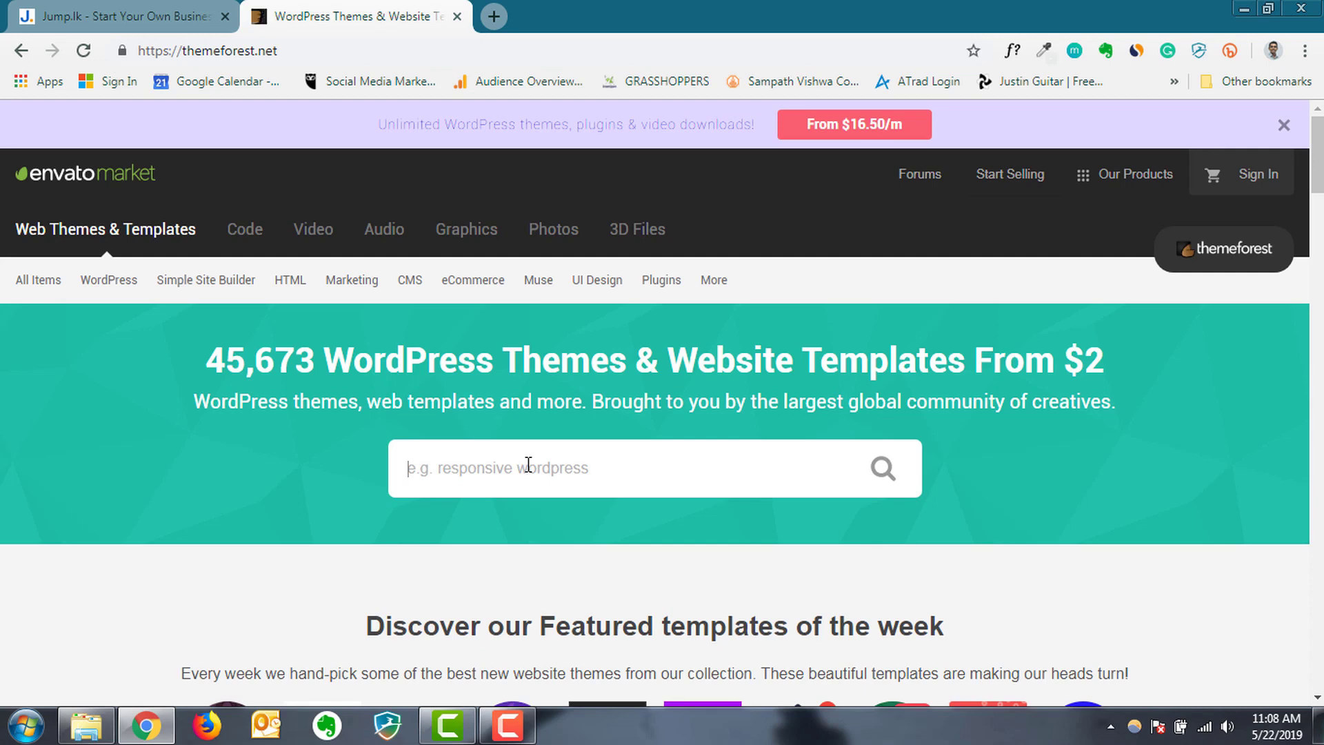
type("total")
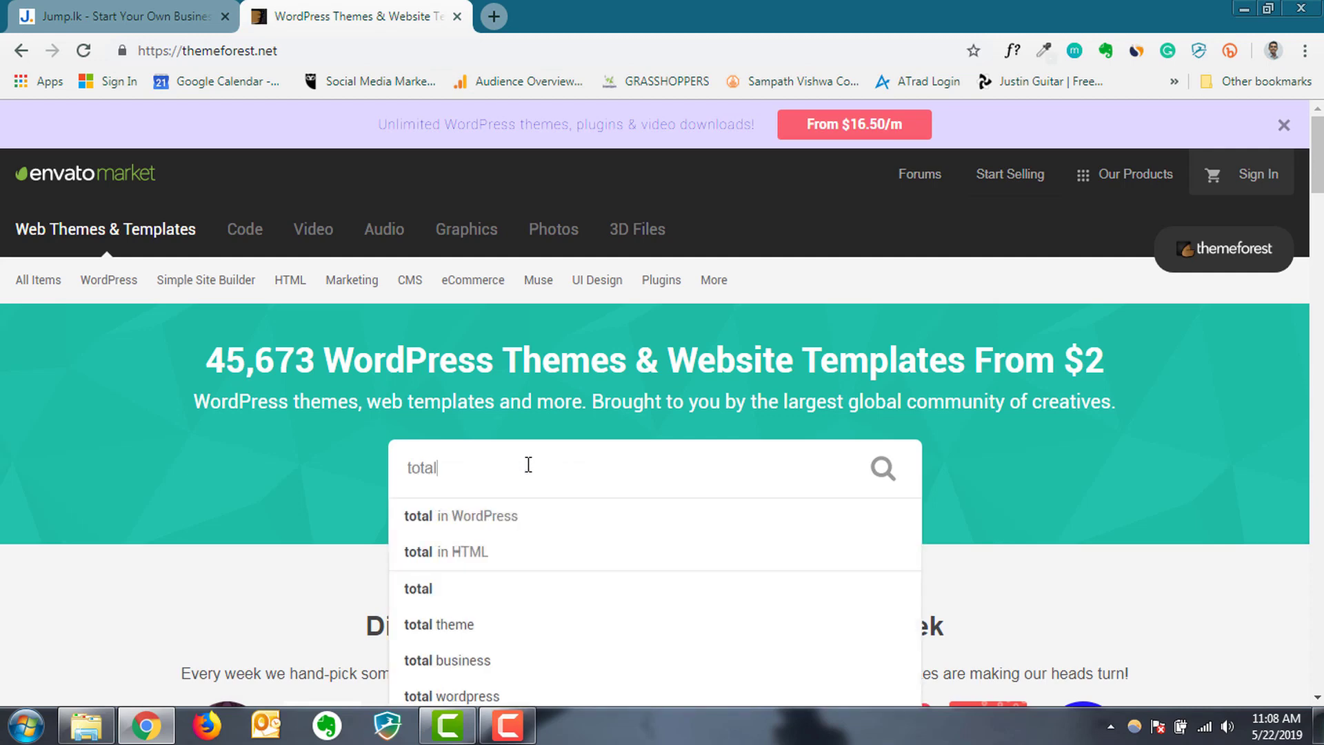
left_click(473, 517)
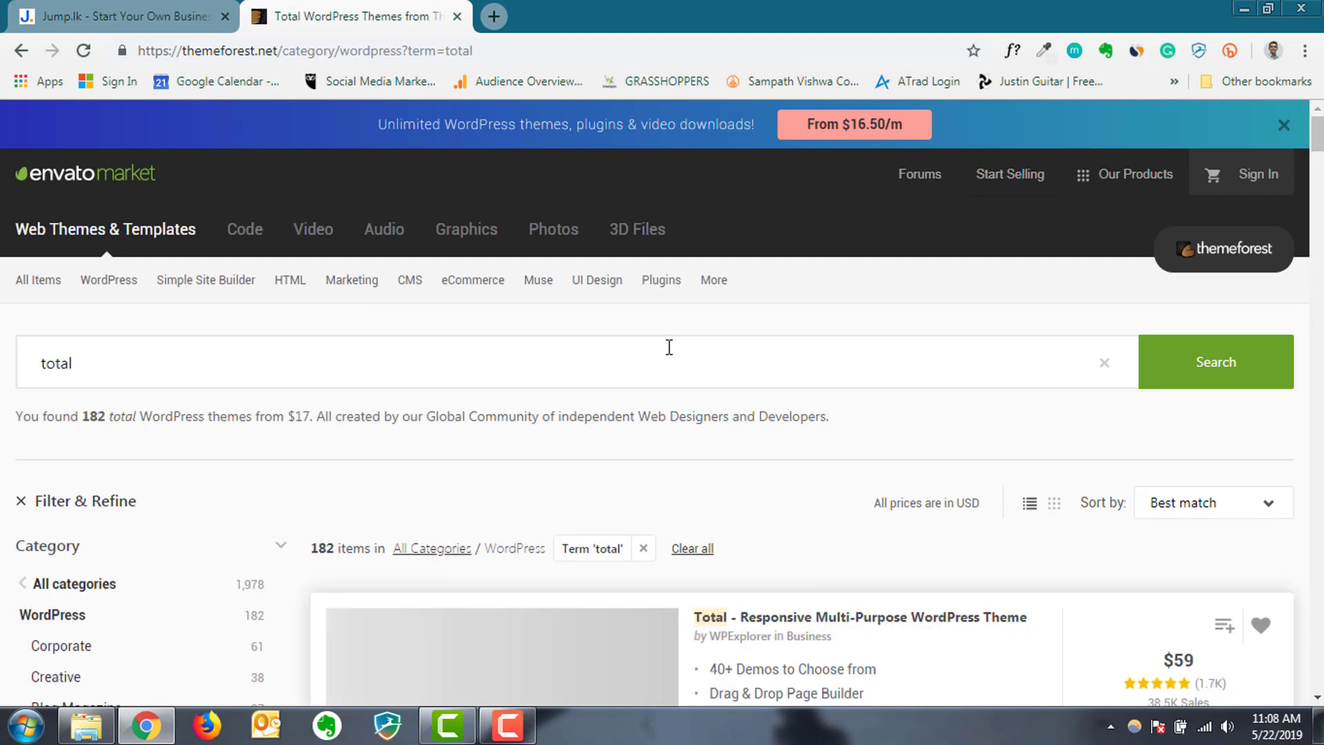
- Open ThemeForest's Popular Items page from the WordPress category menu
scroll(669, 348, "down", 4)
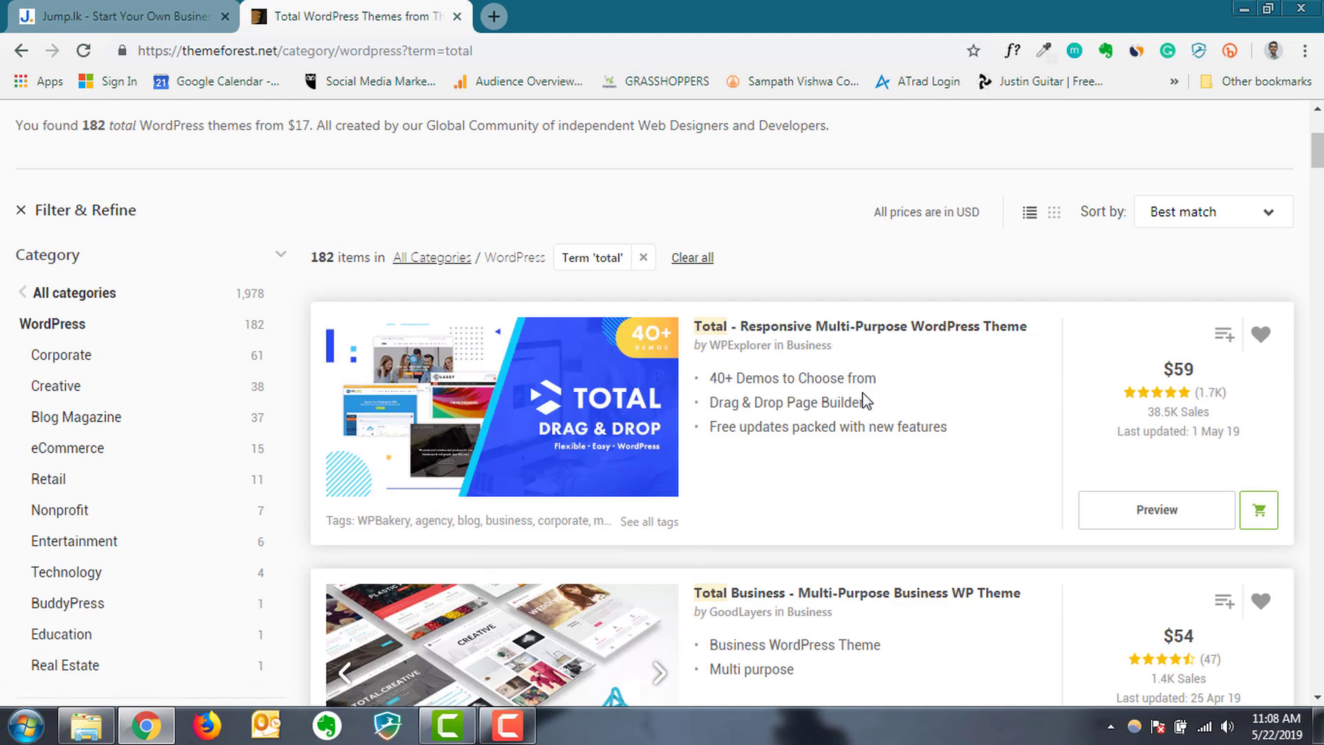
scroll(865, 400, "down", 4)
scroll(863, 397, "up", 7)
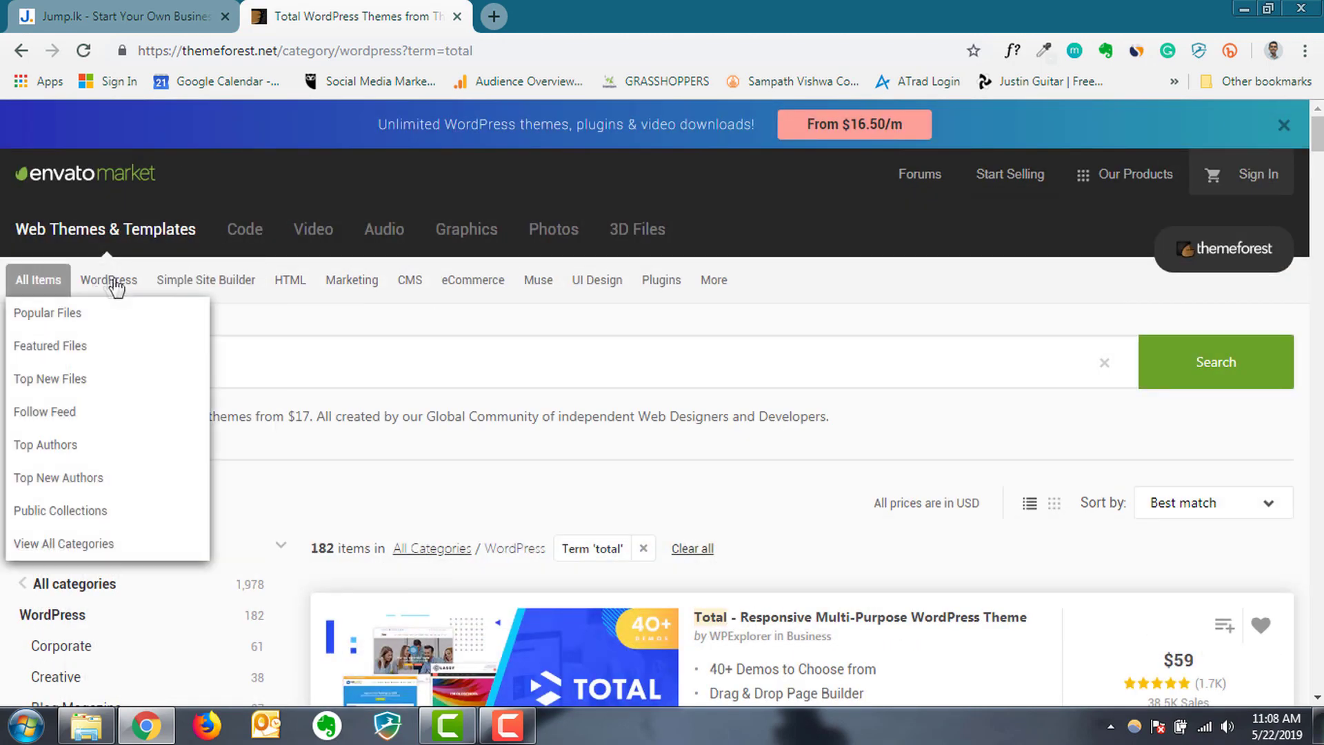
mouse_move(127, 286)
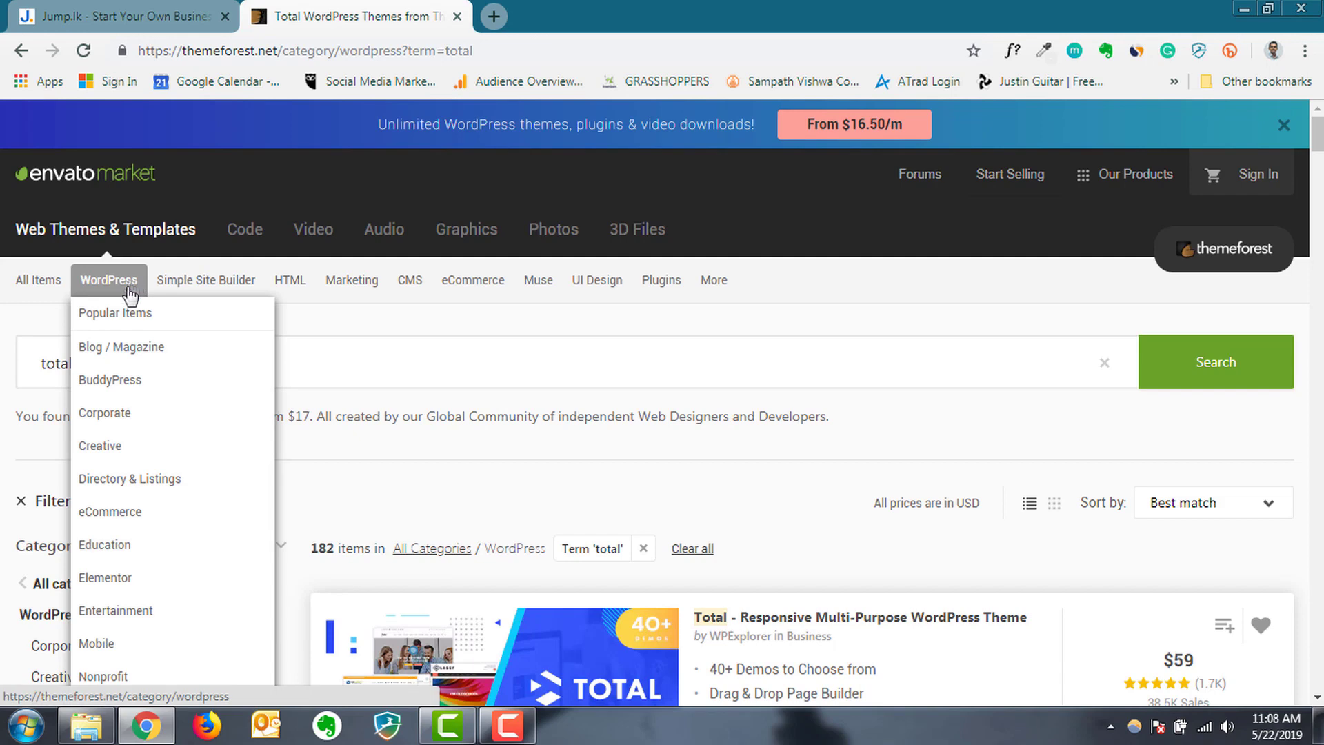
left_click(123, 316)
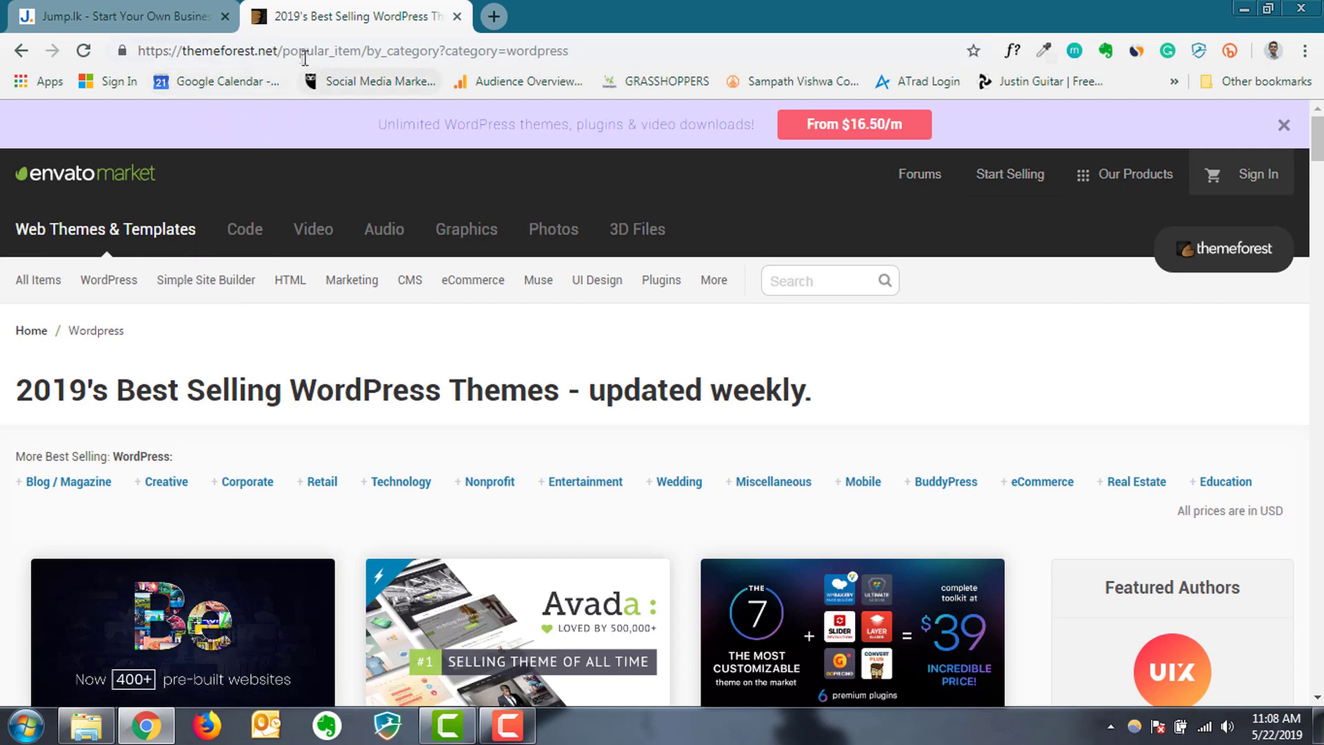
- Return to the ThemeForest homepage, reopen WordPress Popular Items, and view the top themes BetheMe, Avada and The7
left_click_drag(283, 50, 615, 56)
key("BackSpace")
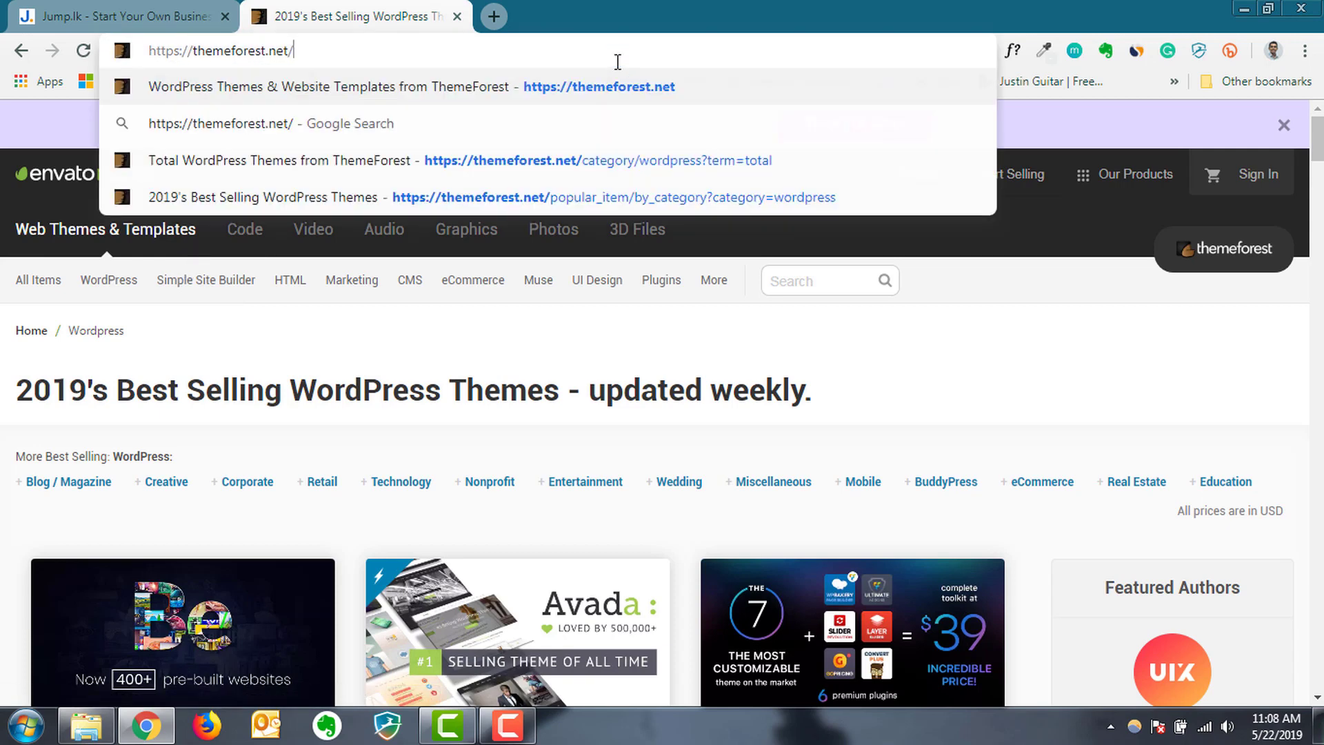
key("Return")
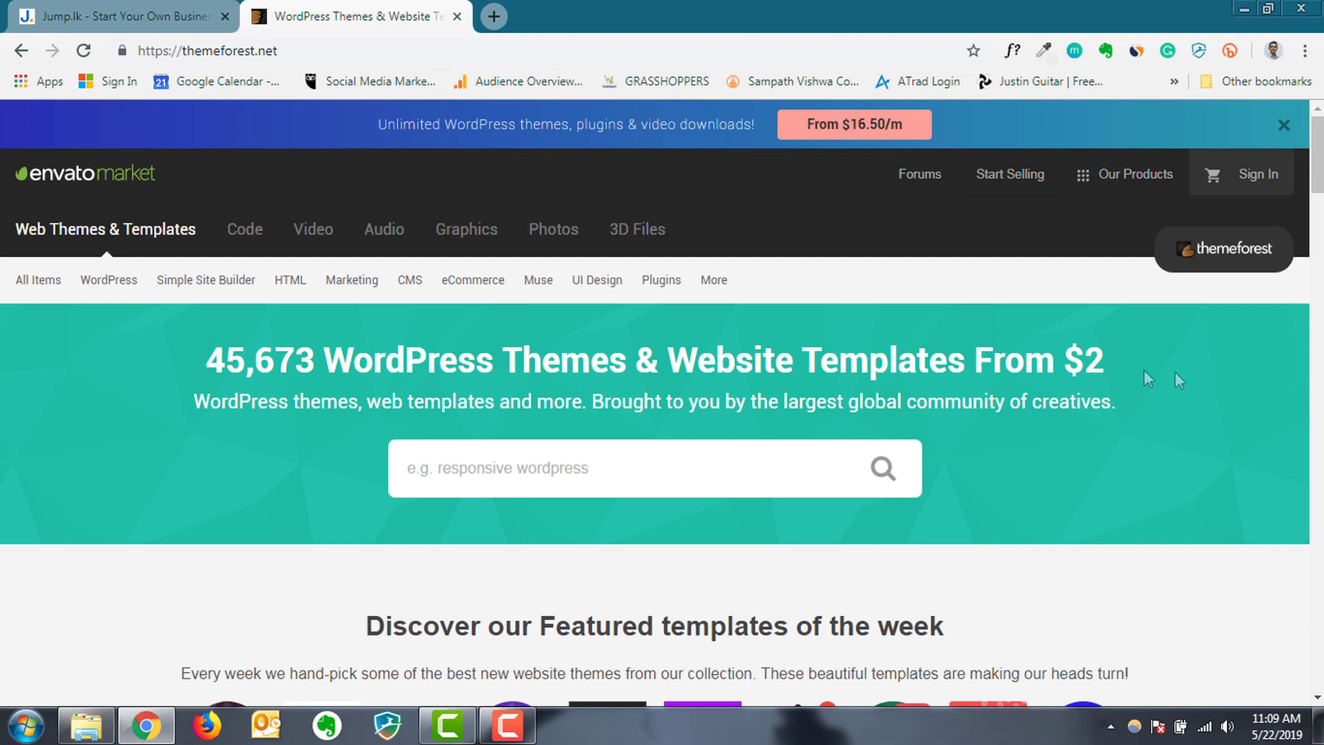
mouse_move(112, 291)
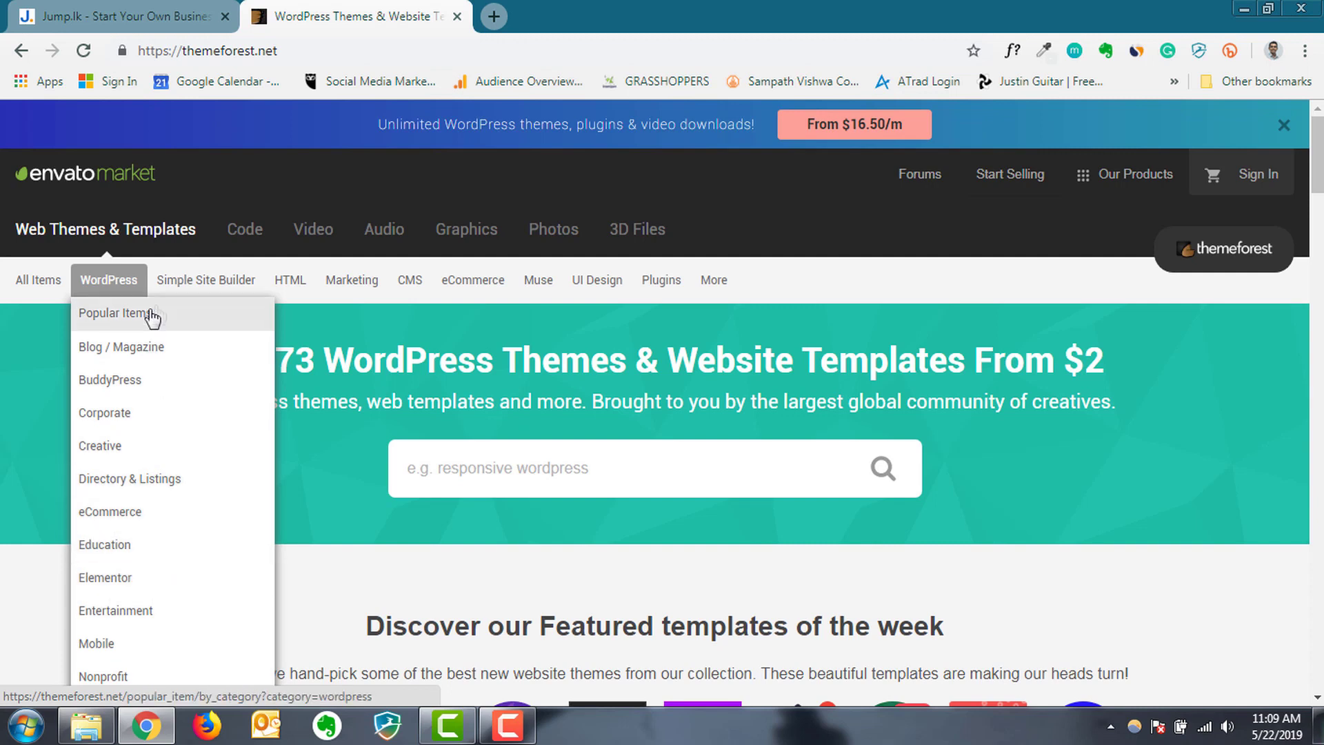
left_click(118, 320)
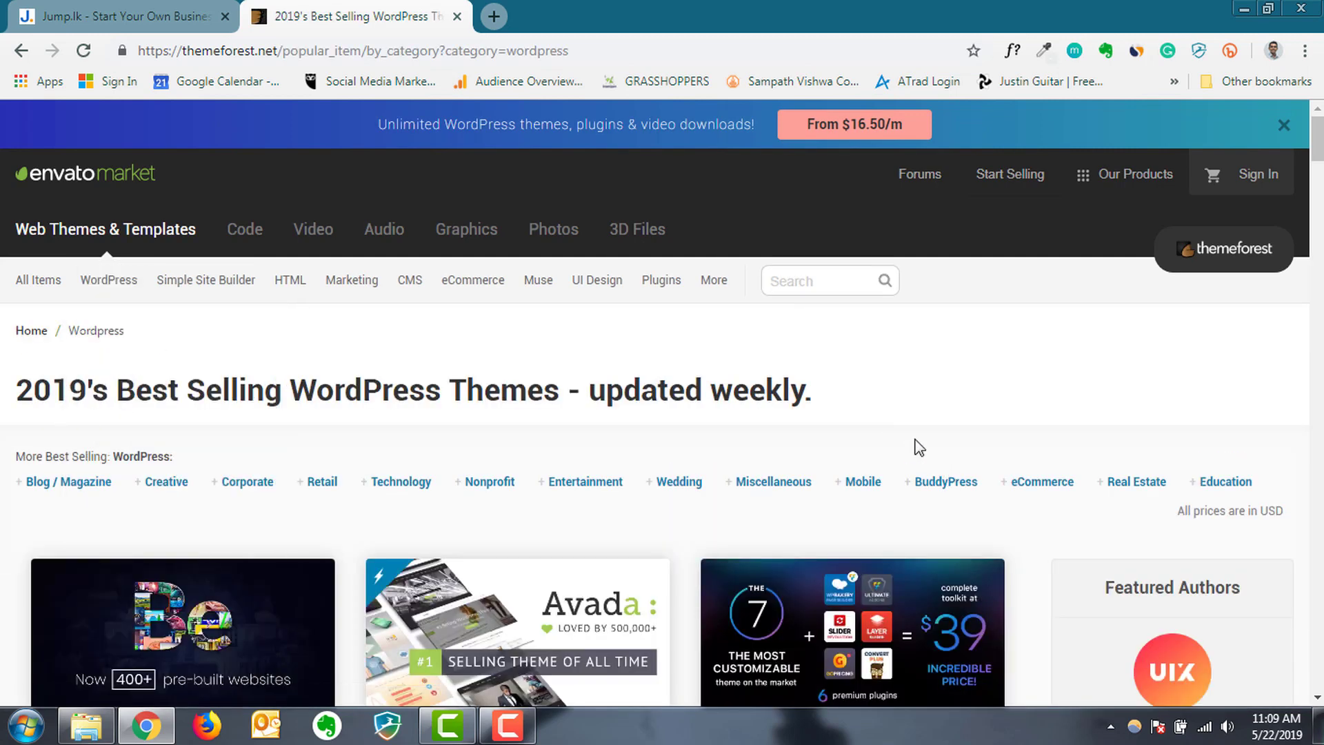
scroll(917, 445, "down", 5)
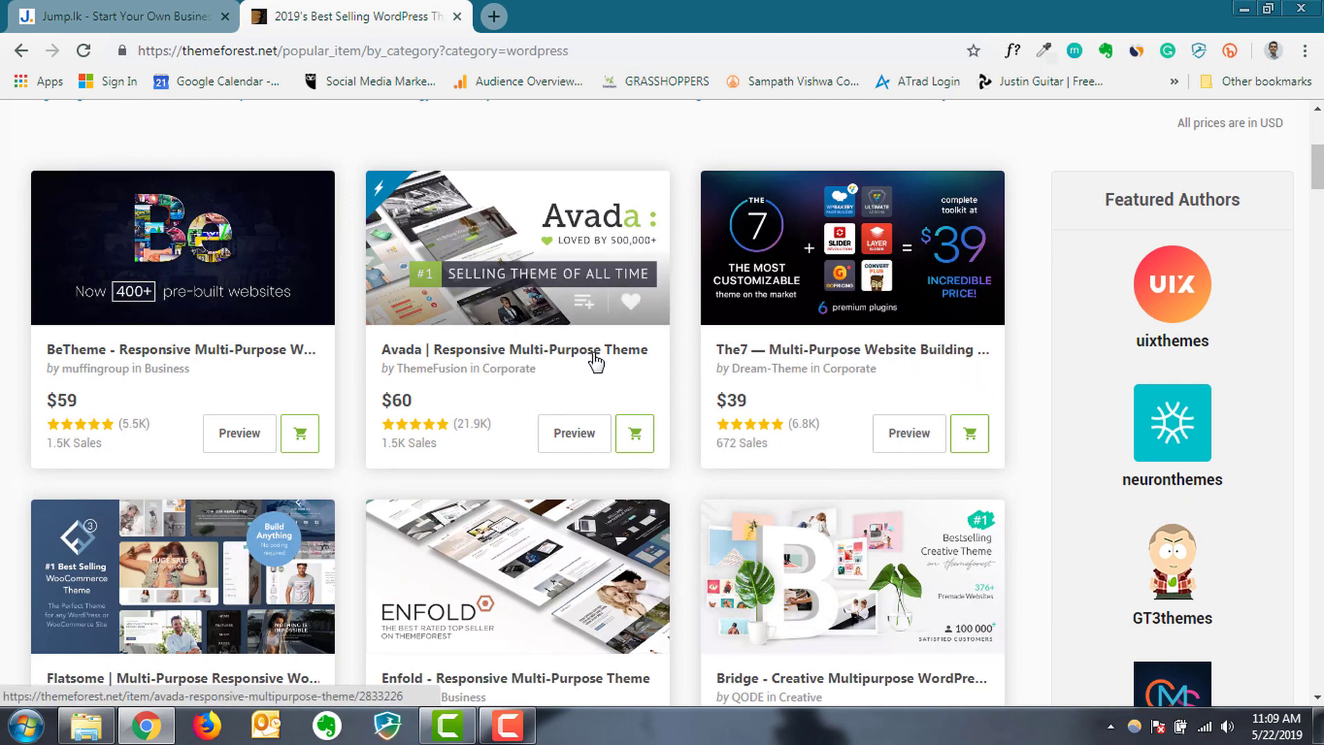
scroll(592, 362, "down", 3)
scroll(592, 386, "up", 2)
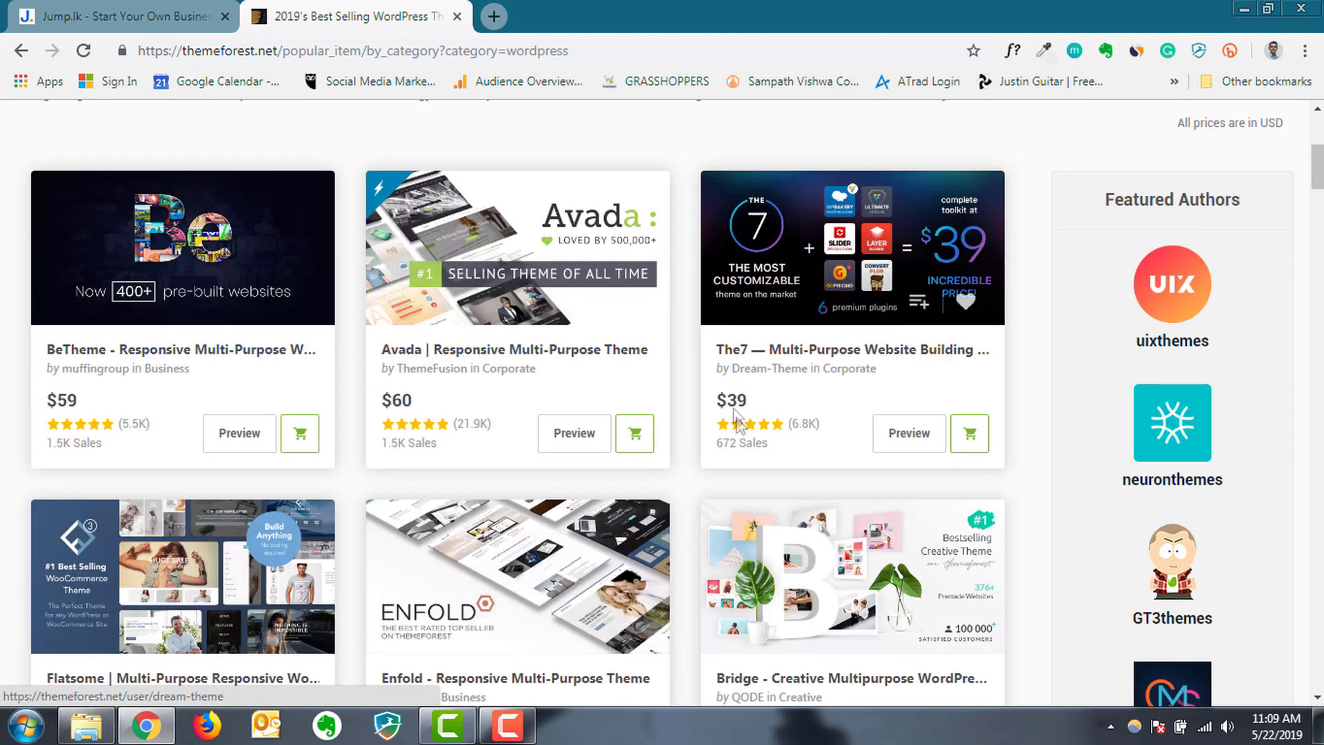
- Open The7 item page ($39, 148,875 sales) and read through its Gutenberg section and feature list
left_click(853, 274)
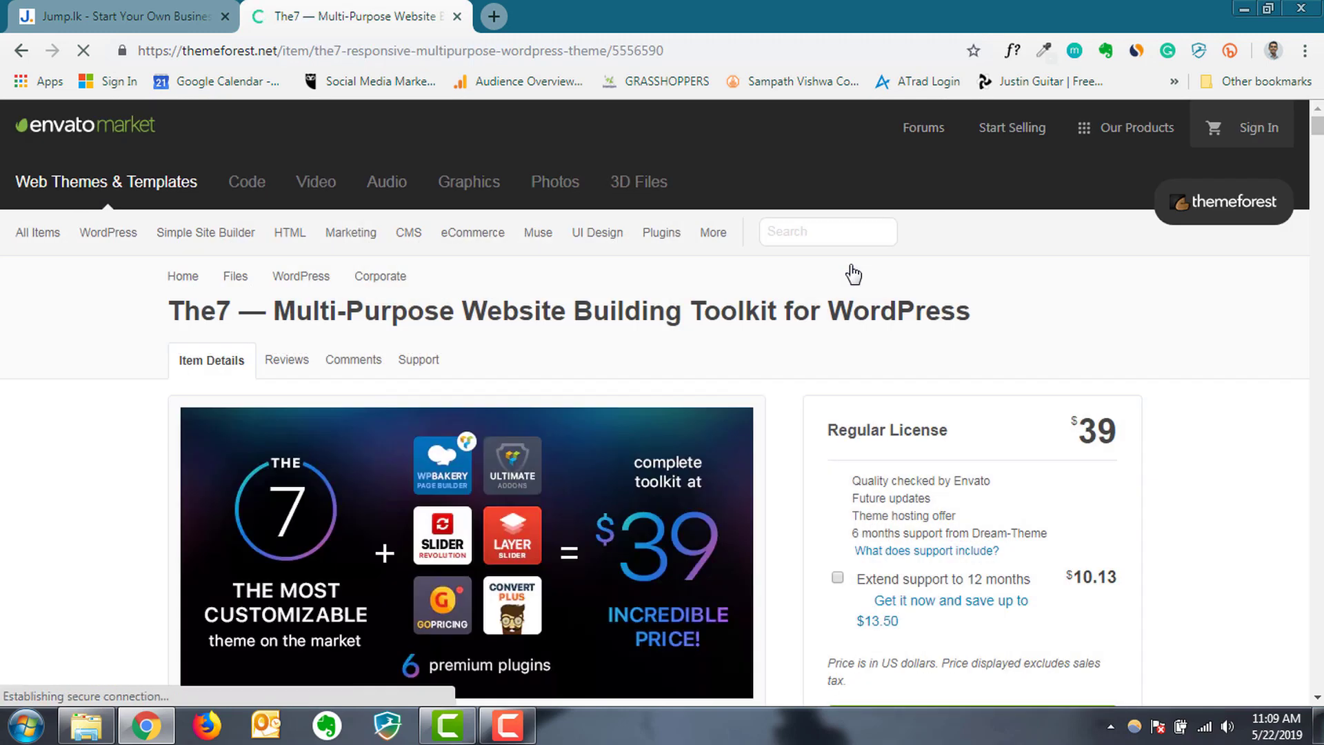
scroll(924, 269, "down", 4)
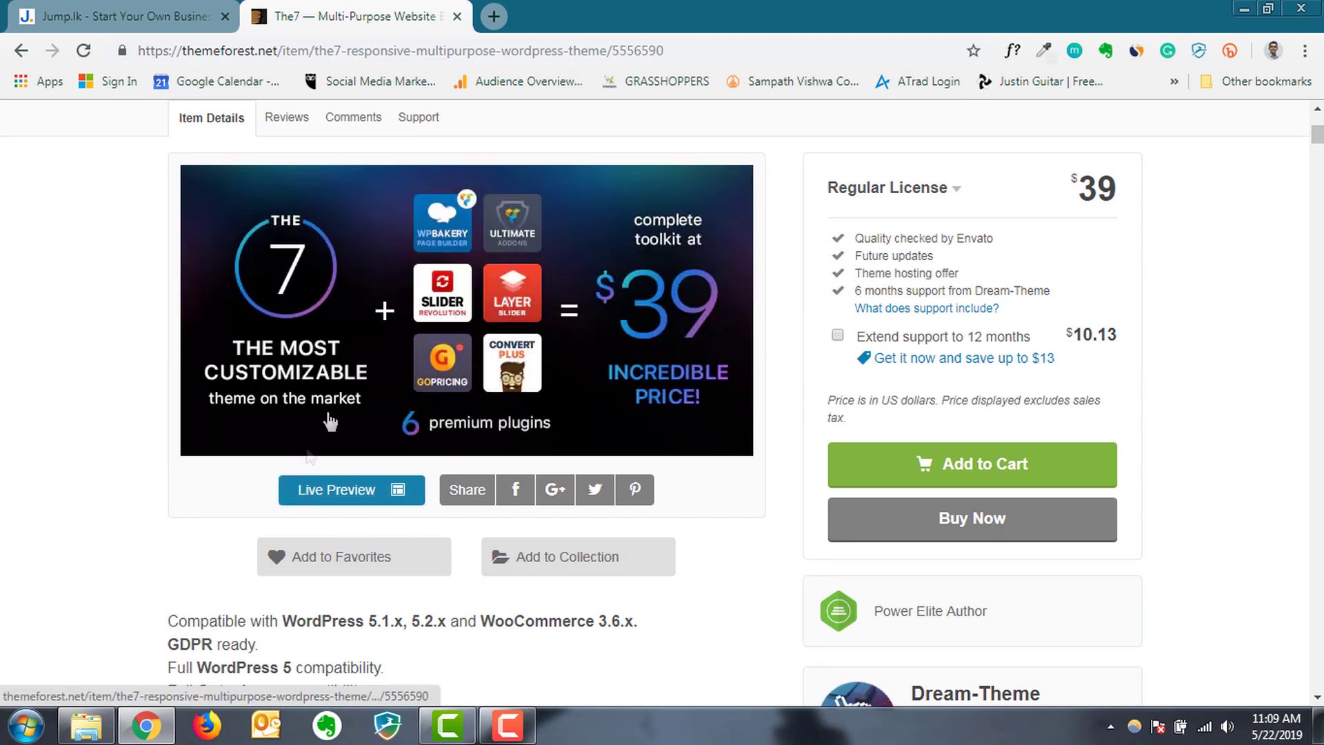
scroll(345, 407, "down", 1)
scroll(476, 503, "down", 5)
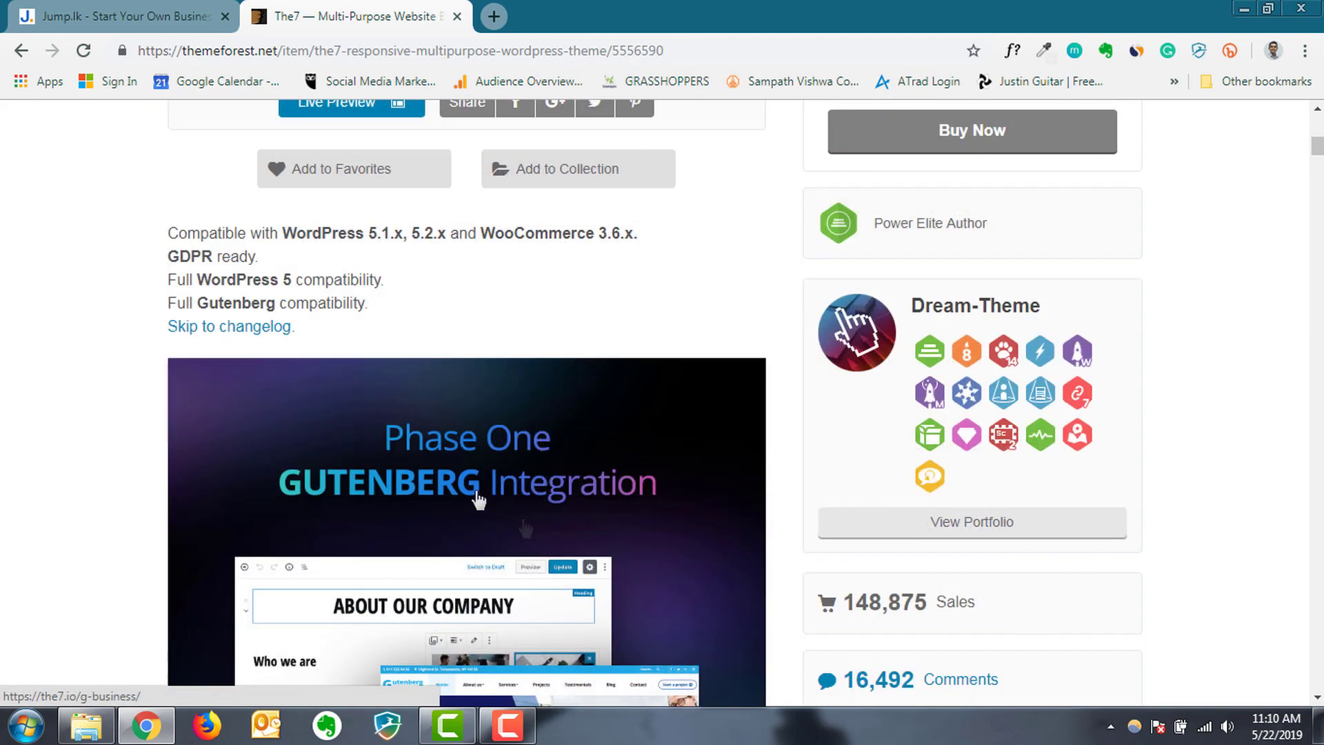
scroll(390, 414, "down", 5)
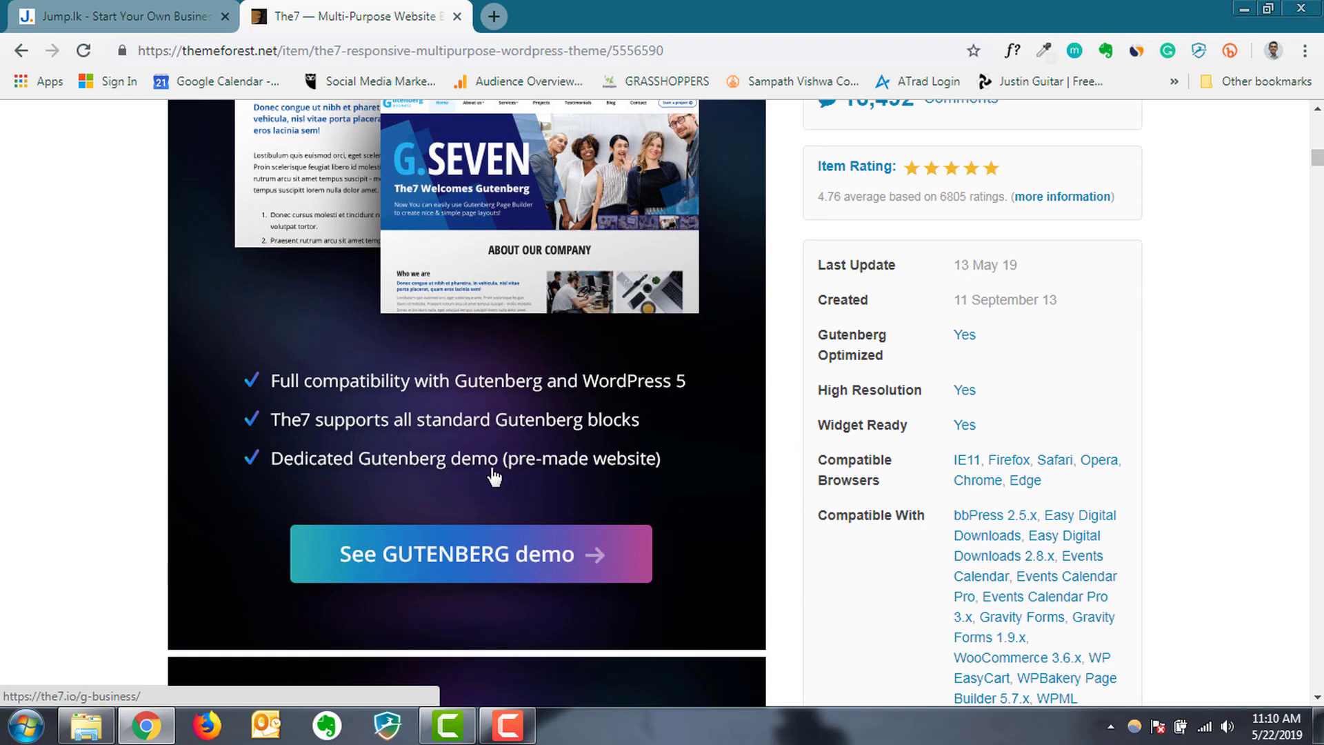
scroll(984, 213, "up", 5)
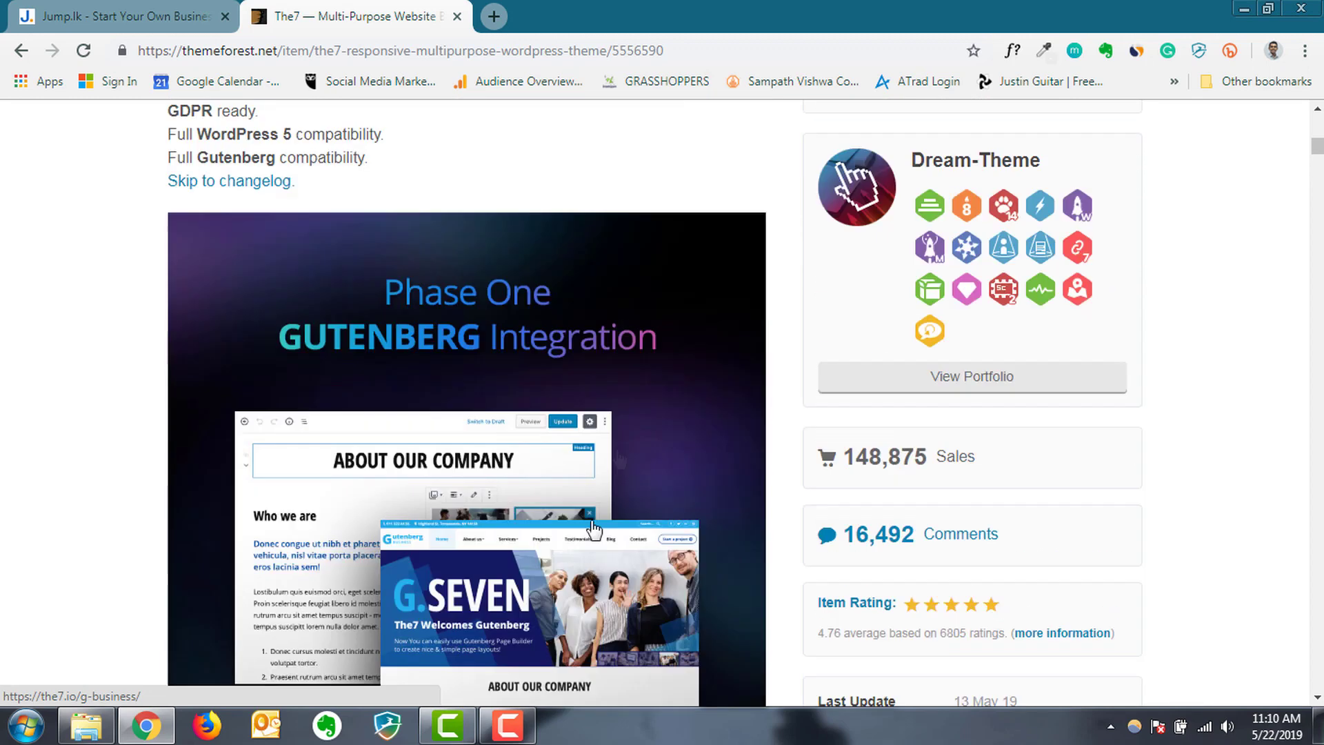
scroll(930, 453, "up", 4)
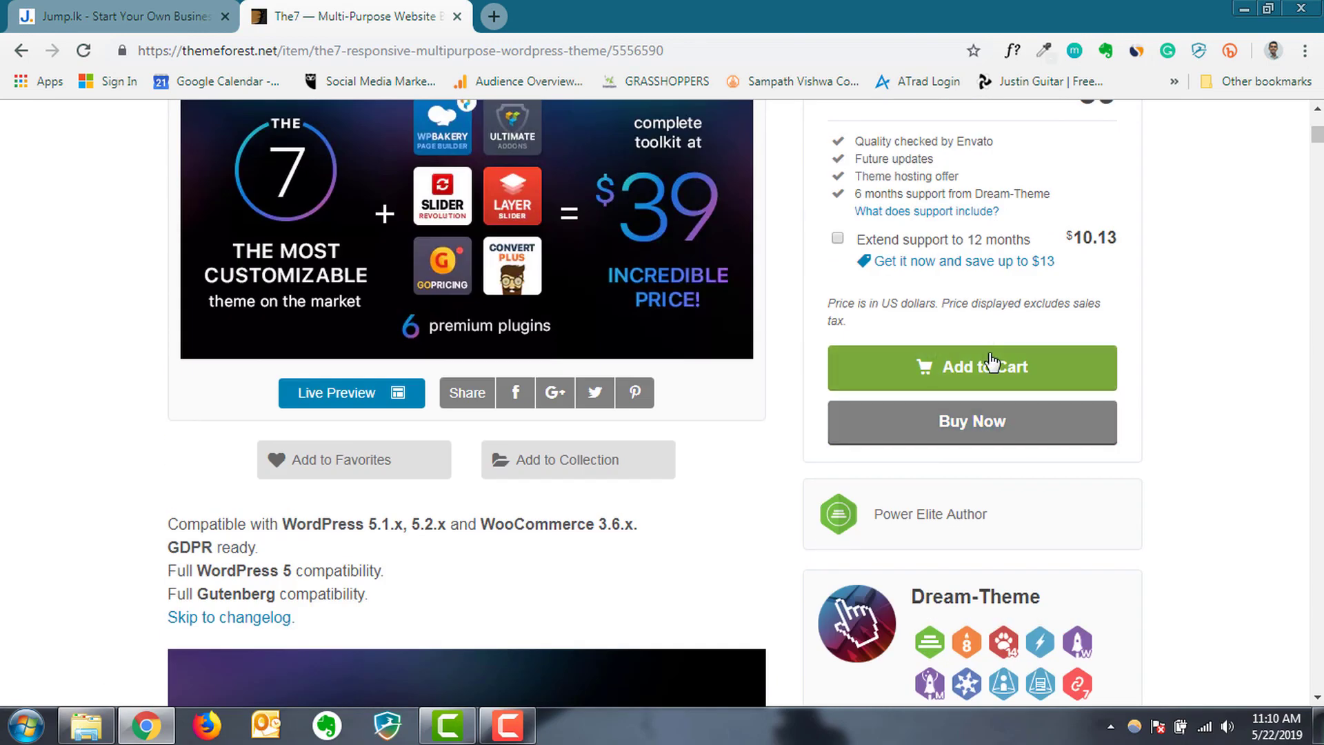
scroll(613, 563, "down", 10)
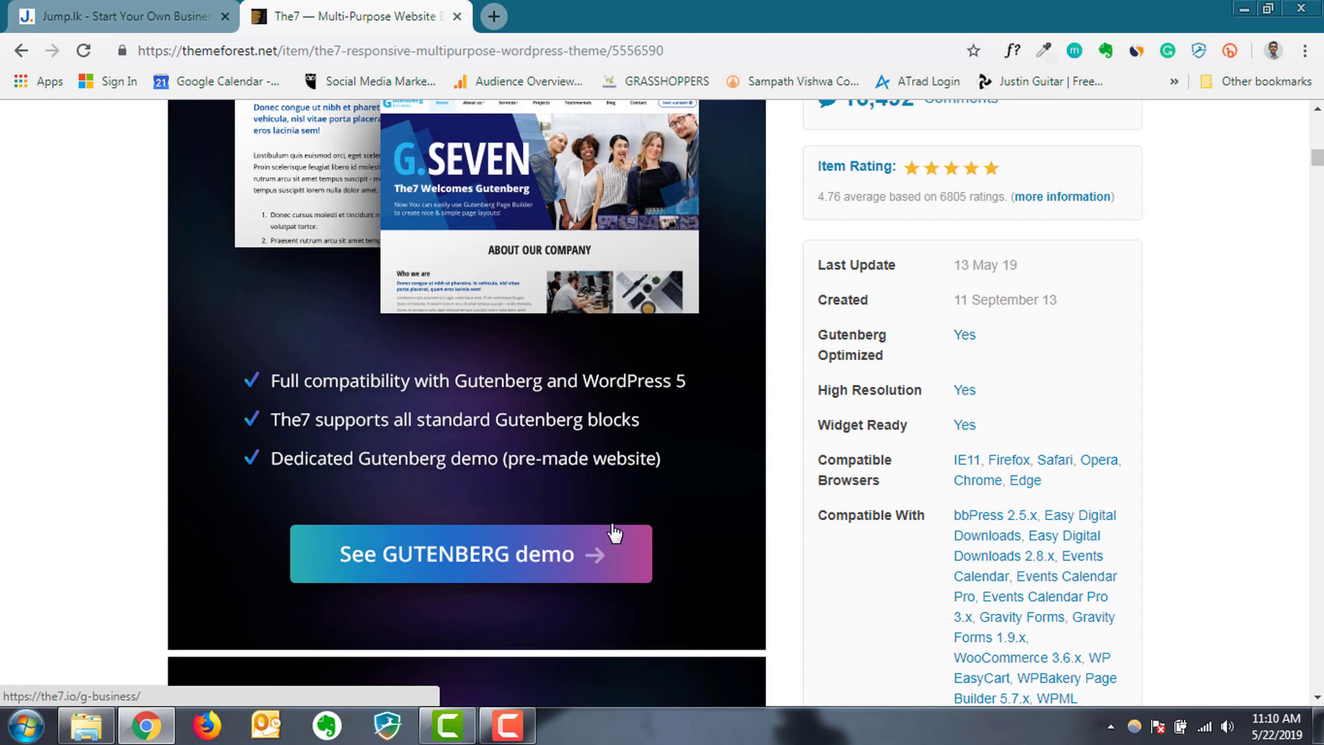
scroll(604, 589, "down", 10)
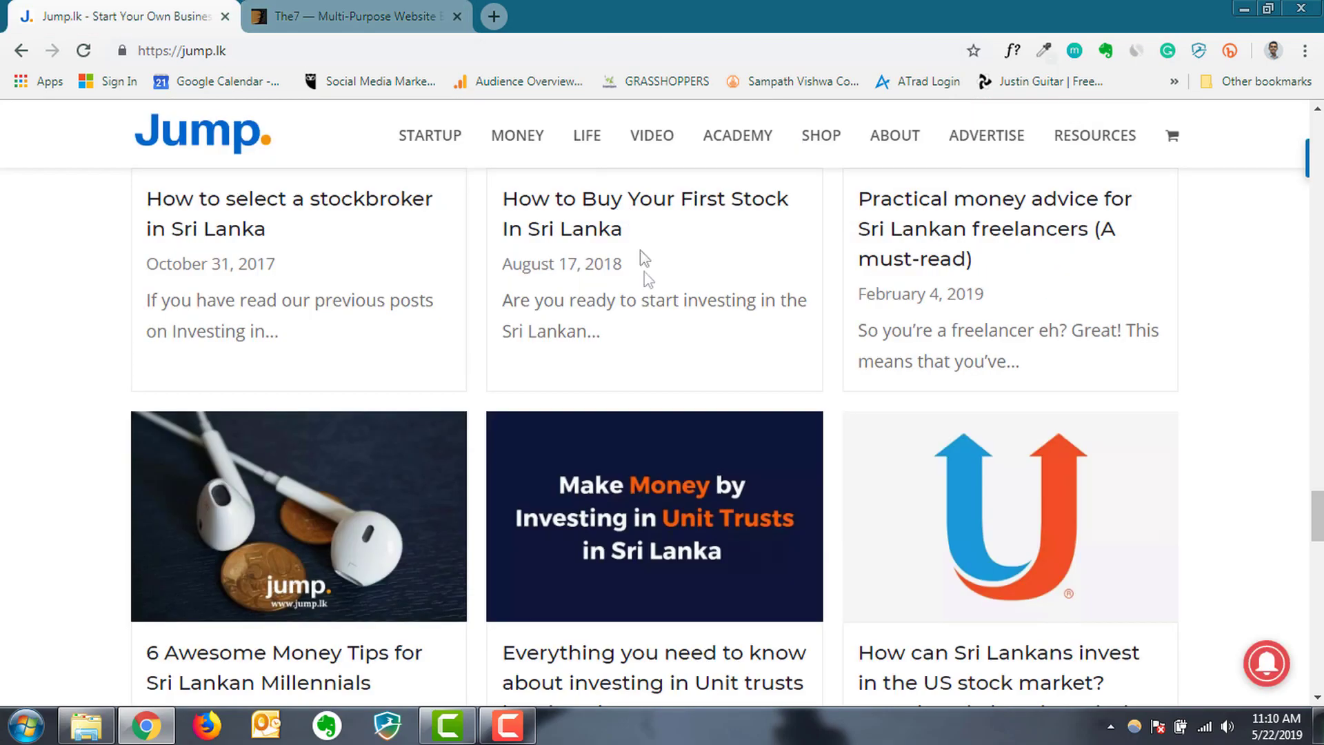
scroll(707, 504, "up", 10)
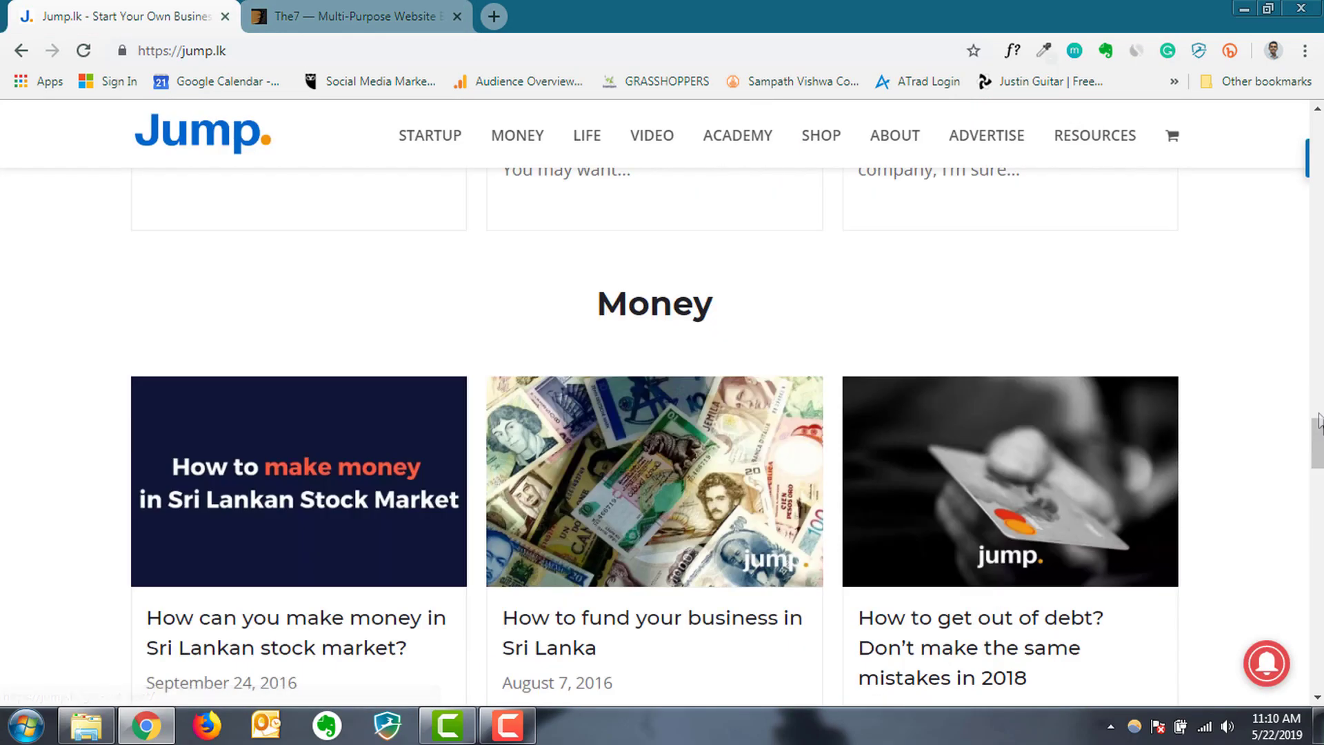